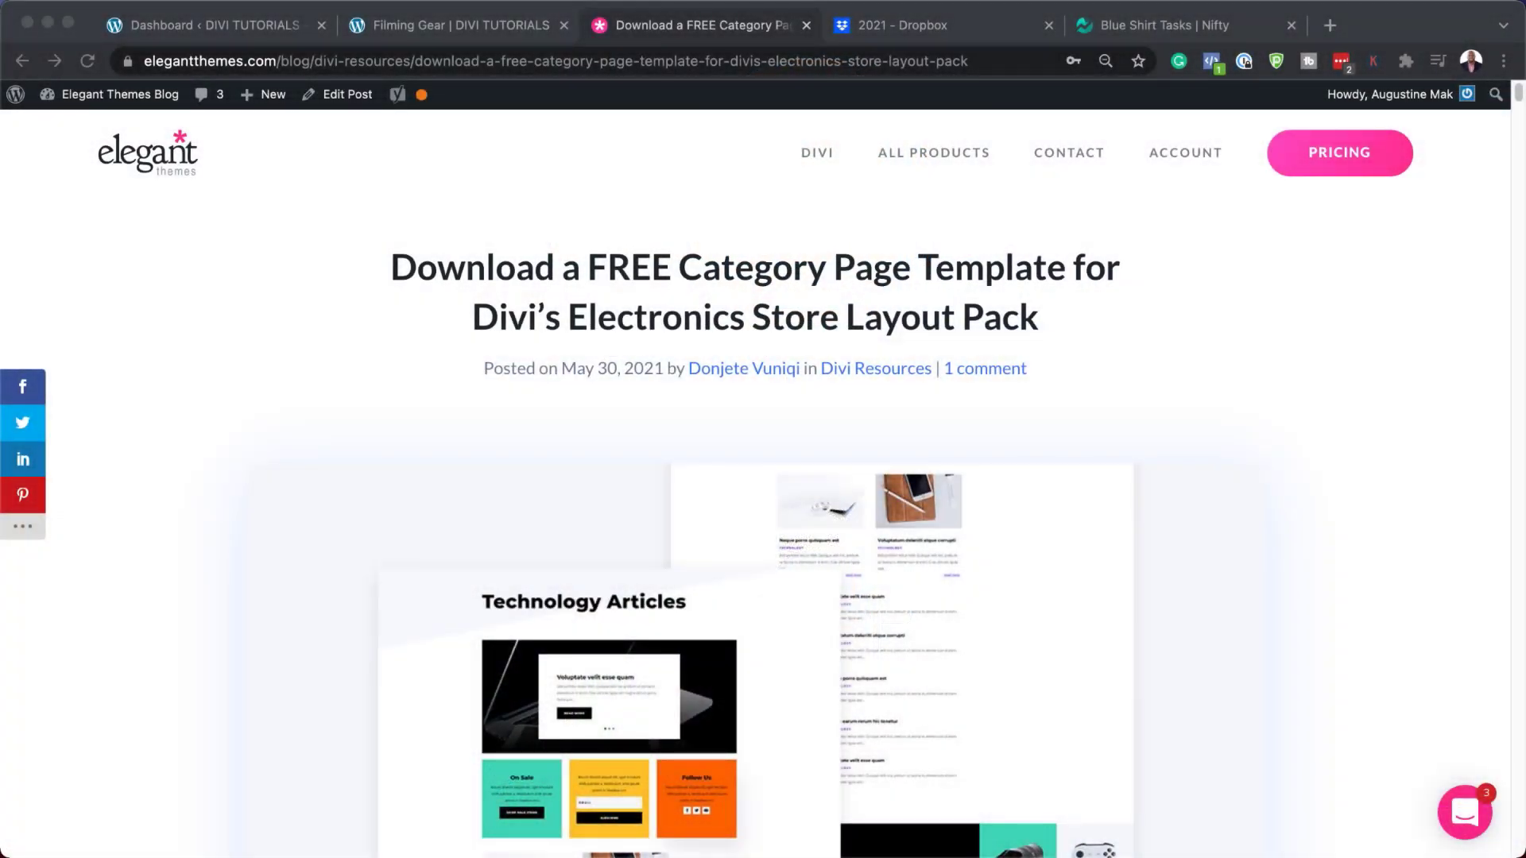
- Download the free Electronics Store Category Page Template files from the Elegant Themes blog post
{"action": "scroll", "coordinate": [756, 508], "scroll_direction": "down", "scroll_amount": 10}
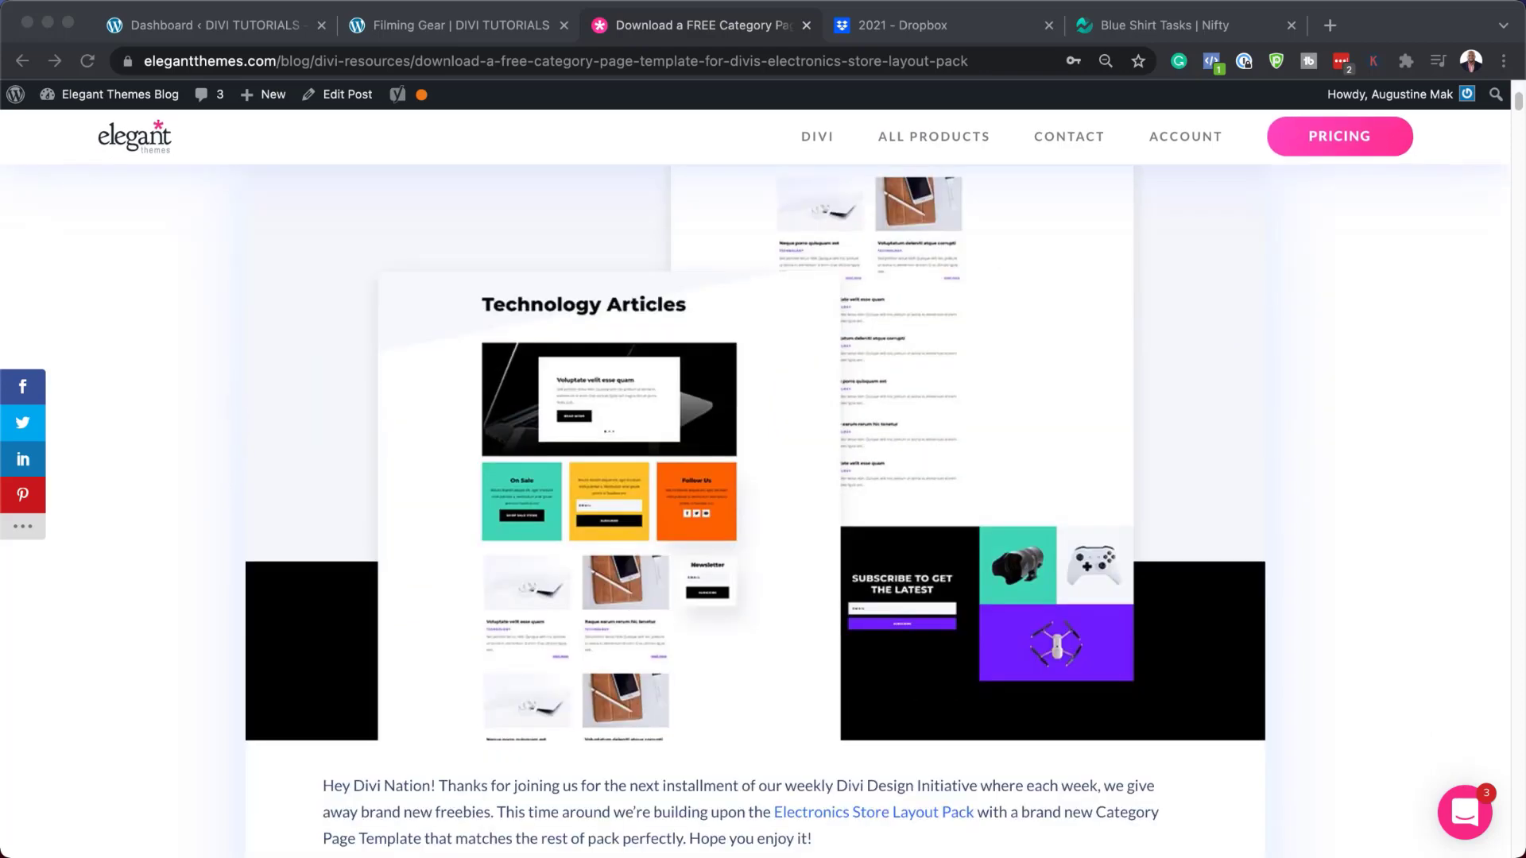
{"action": "scroll", "coordinate": [755, 509], "scroll_direction": "down", "scroll_amount": 2}
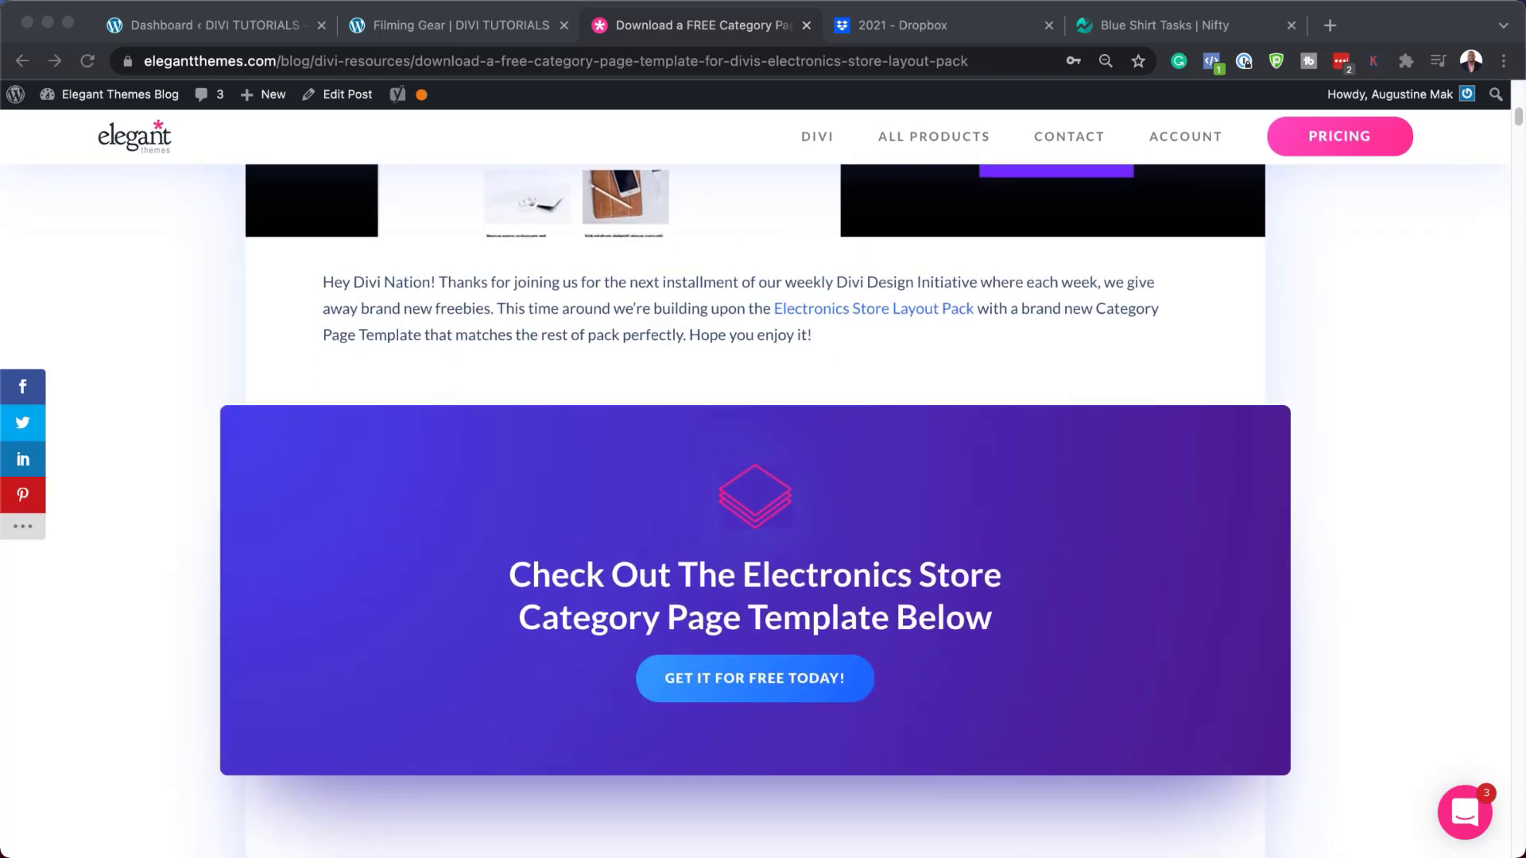
{"action": "left_click", "coordinate": [792, 679]}
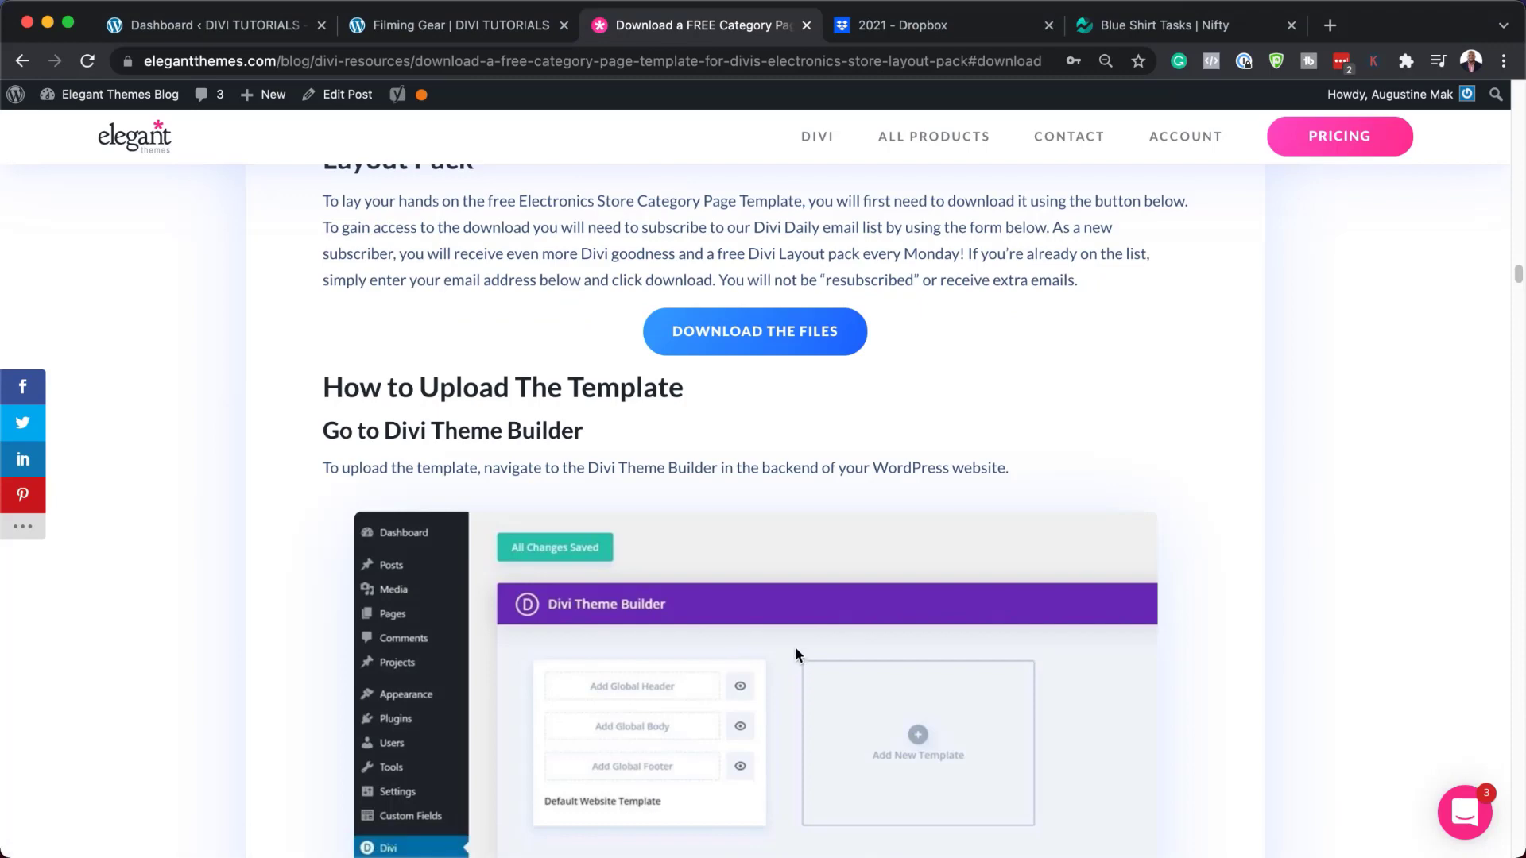
{"action": "left_click", "coordinate": [747, 339]}
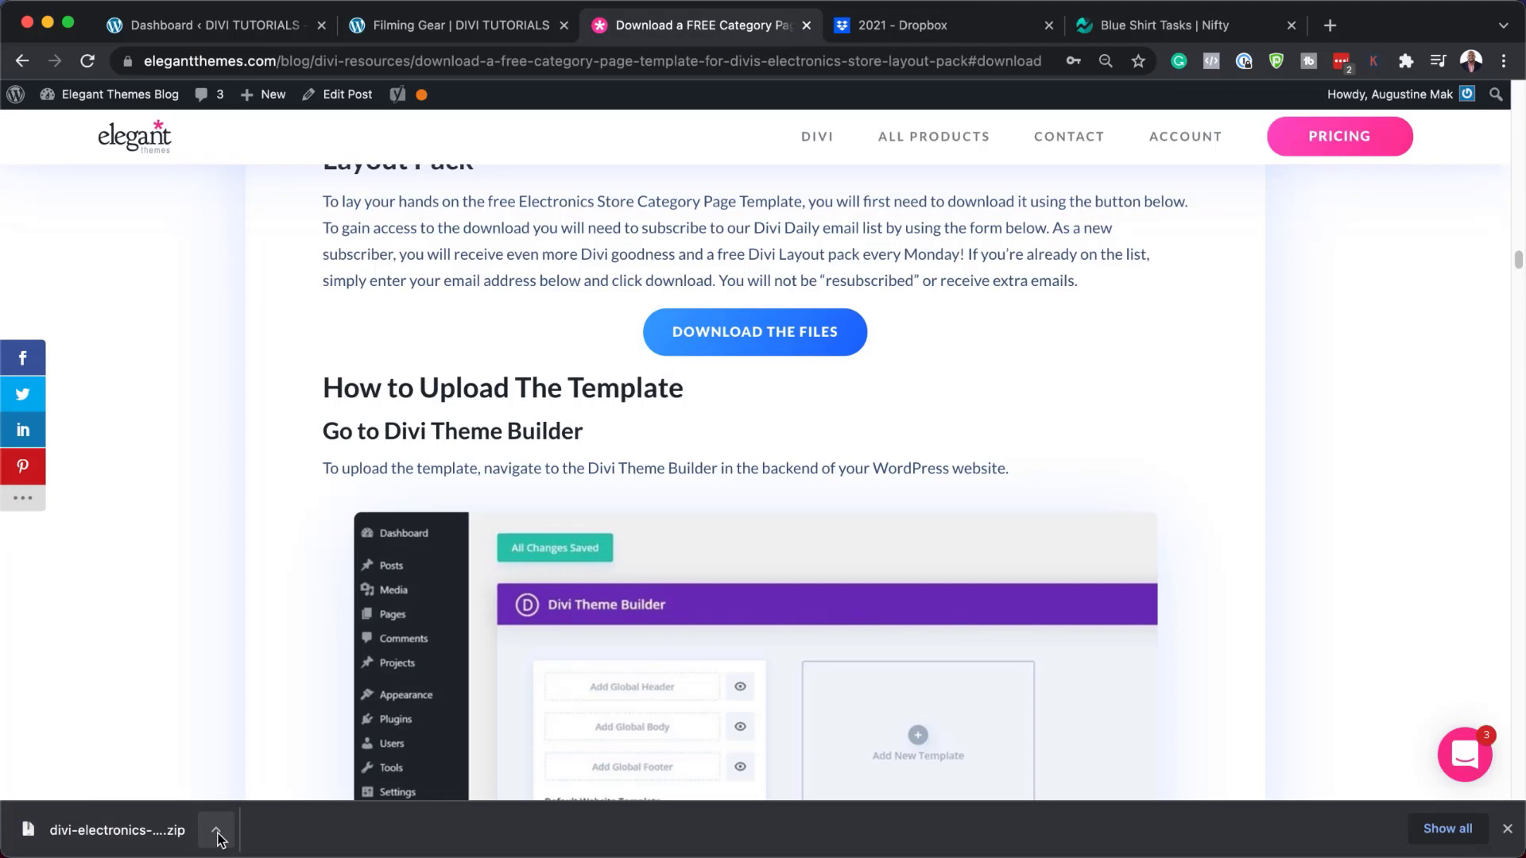
- Extract the downloaded category page template ZIP in Finder, view its extracted folder, and clear the folder window and download bar from view
{"action": "left_click", "coordinate": [216, 835]}
{"action": "left_click", "coordinate": [284, 806]}
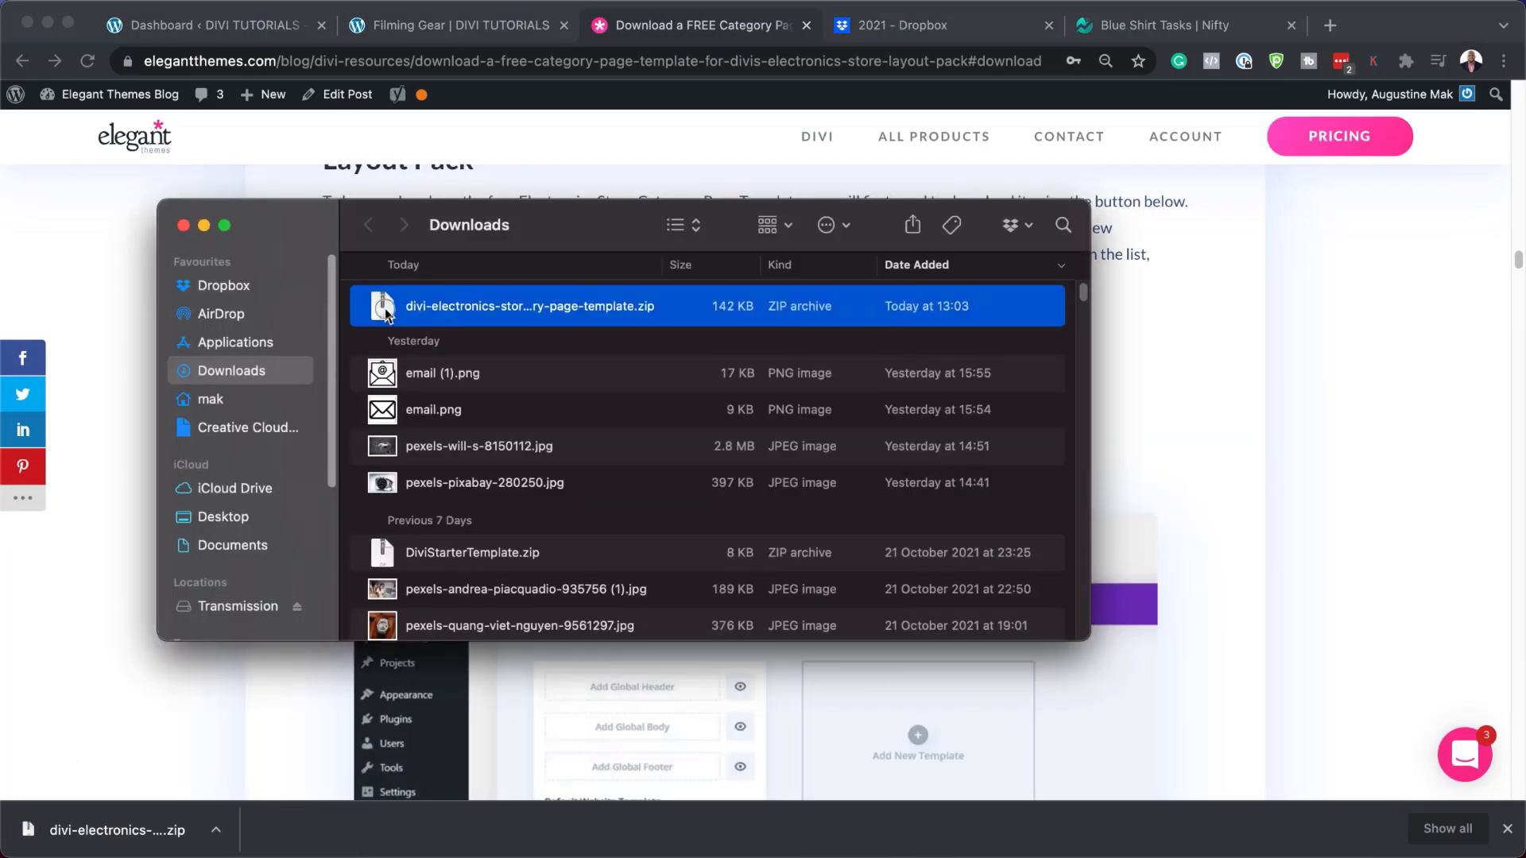
{"action": "double_click", "coordinate": [387, 315]}
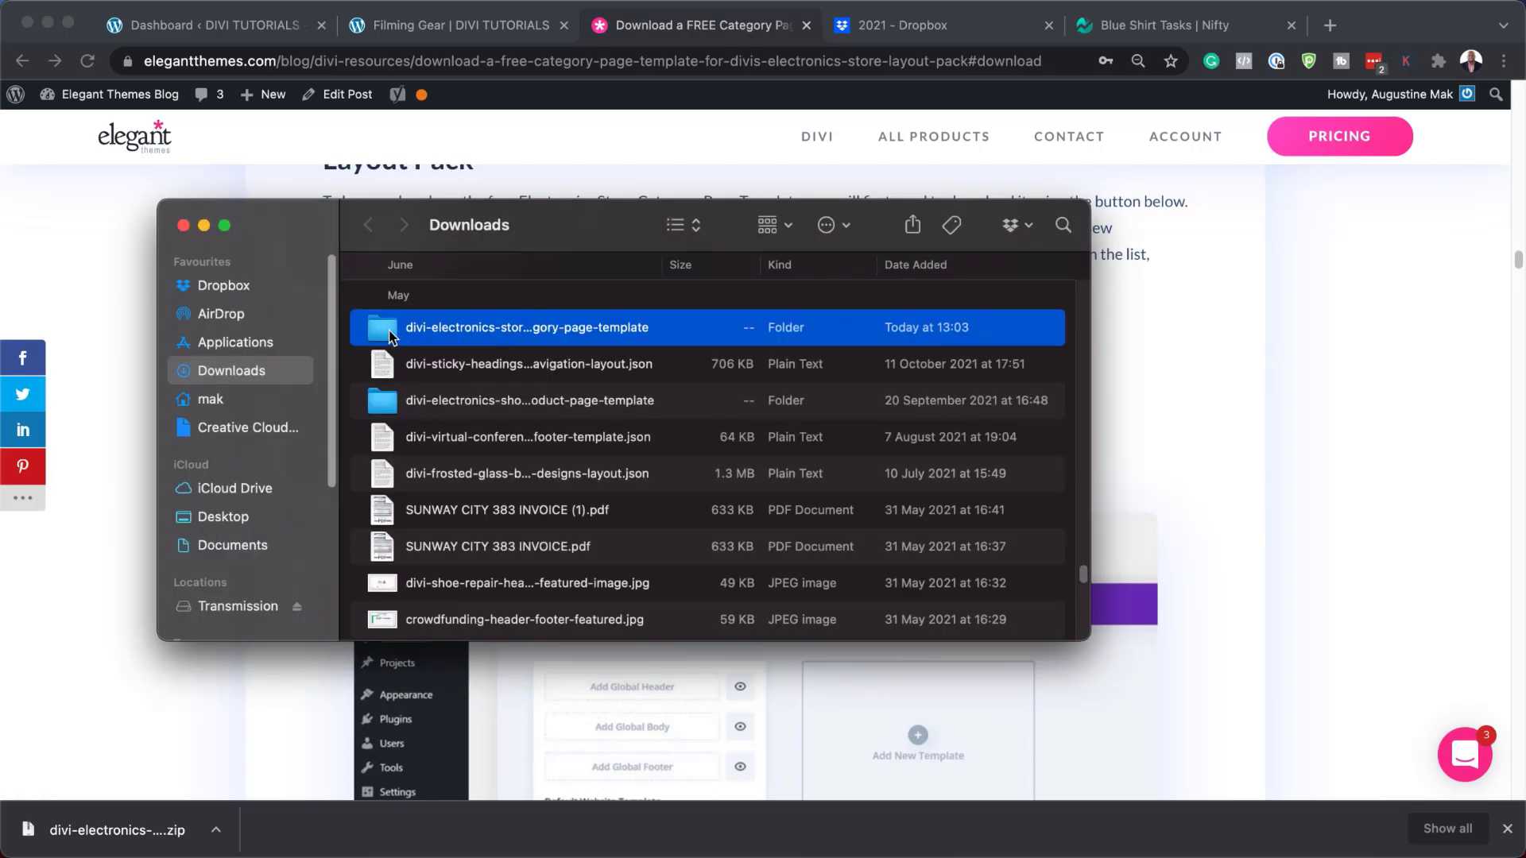
{"action": "double_click", "coordinate": [391, 332]}
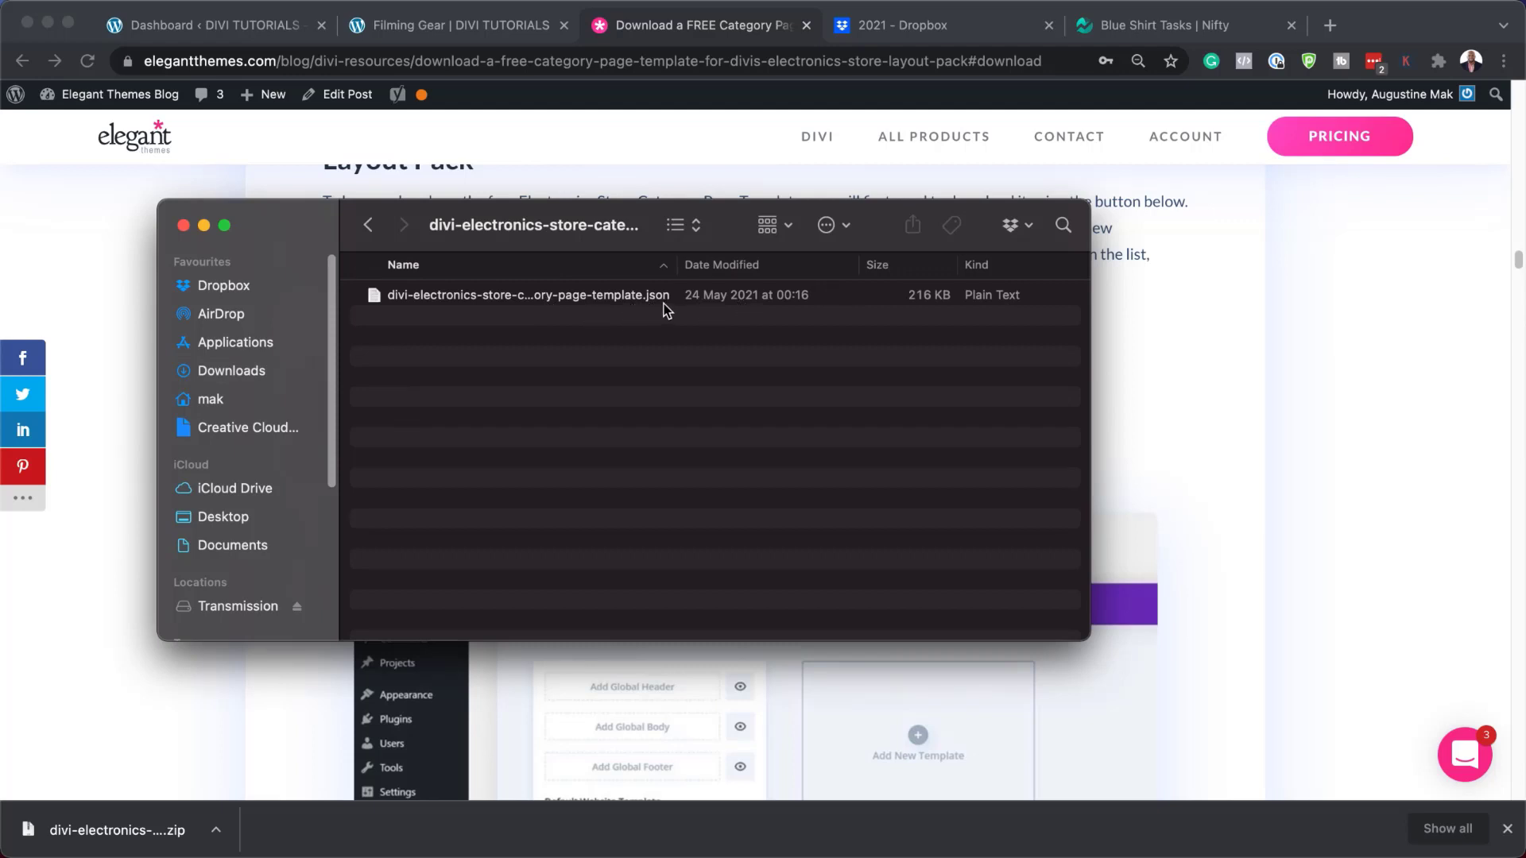
{"action": "left_click_drag", "start_coordinate": [728, 220], "coordinate": [964, 262]}
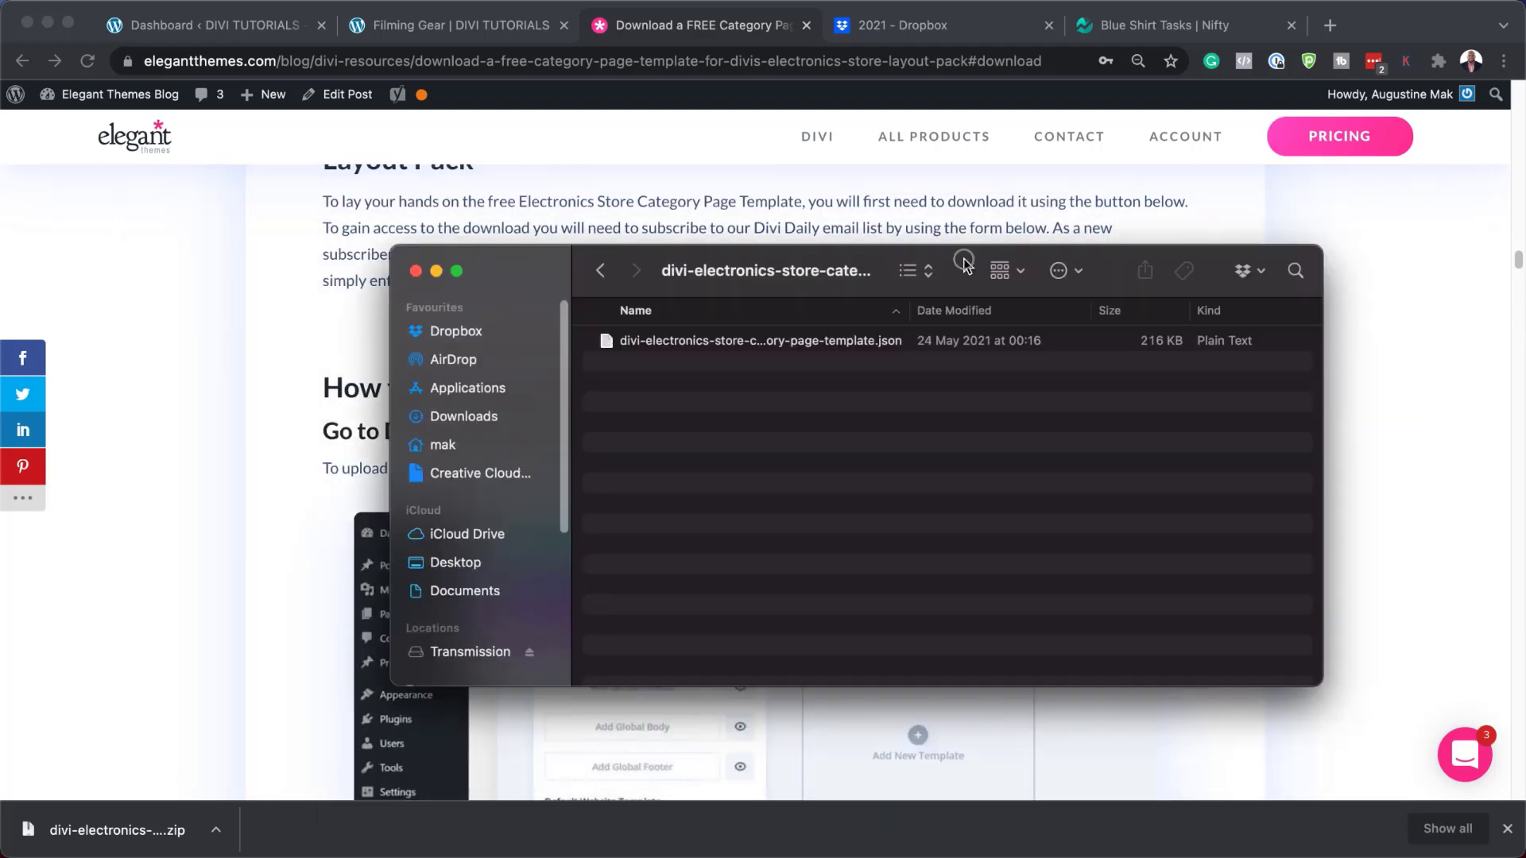
{"action": "key", "text": "super+w"}
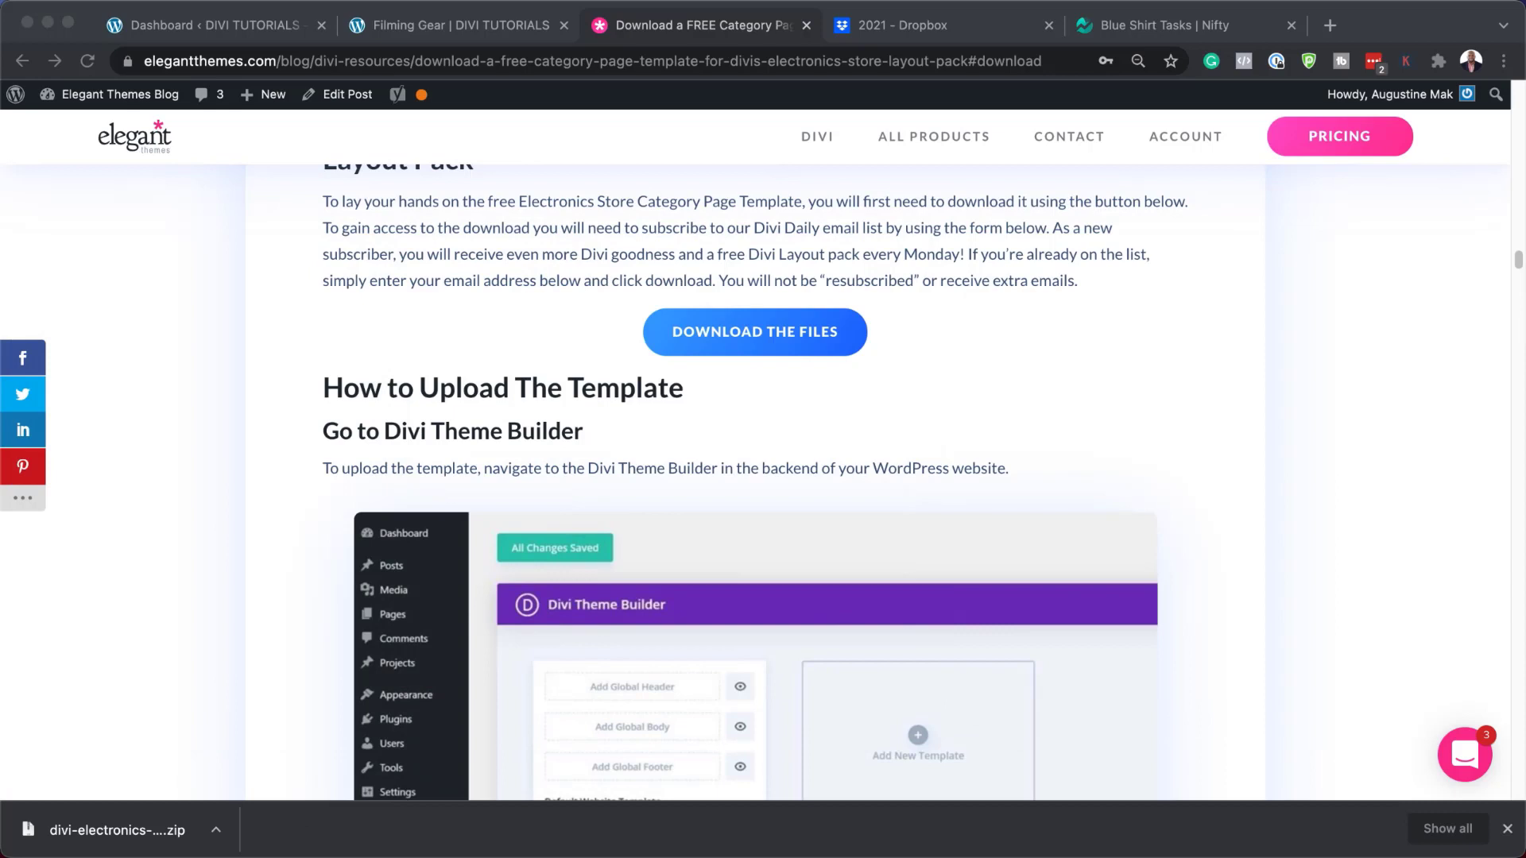
{"action": "left_click", "coordinate": [1508, 830]}
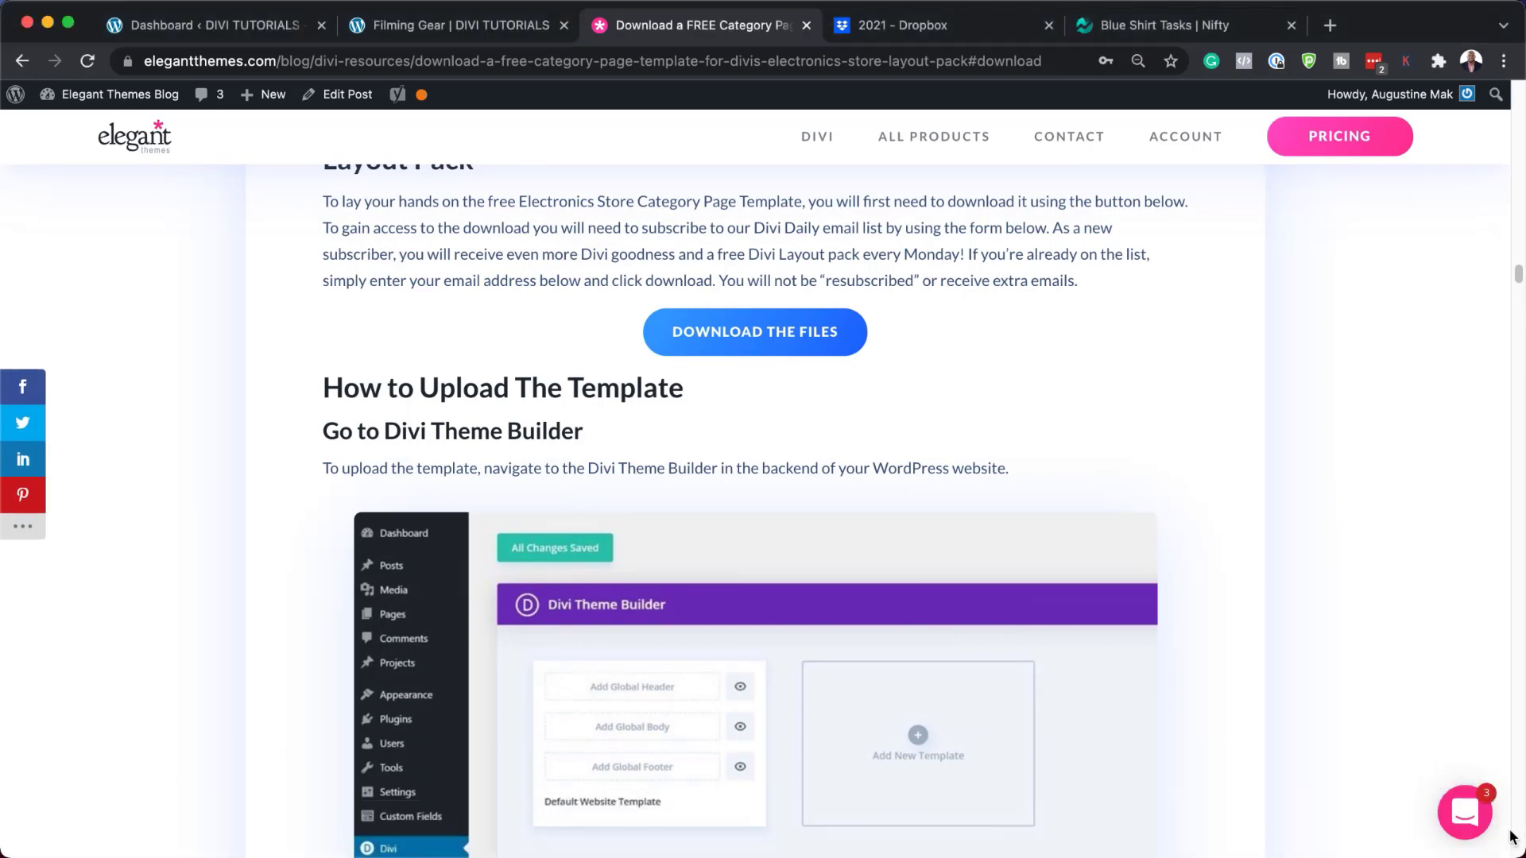
- View the Filming Gear post category on the WordPress site and examine its page layout from the posts to the footer
{"action": "left_click", "coordinate": [236, 23]}
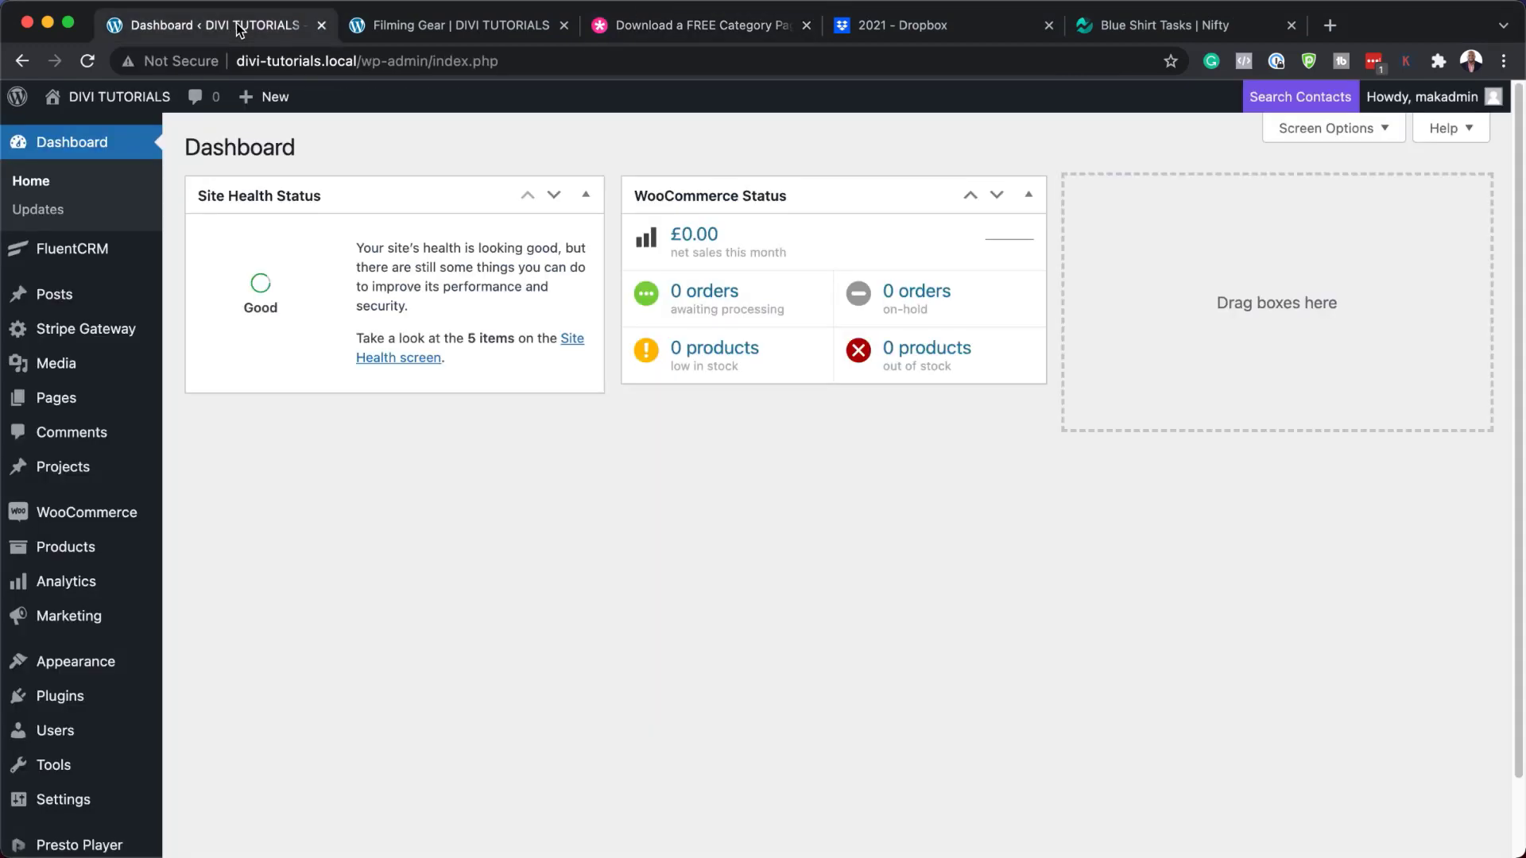
{"action": "mouse_move", "coordinate": [85, 400]}
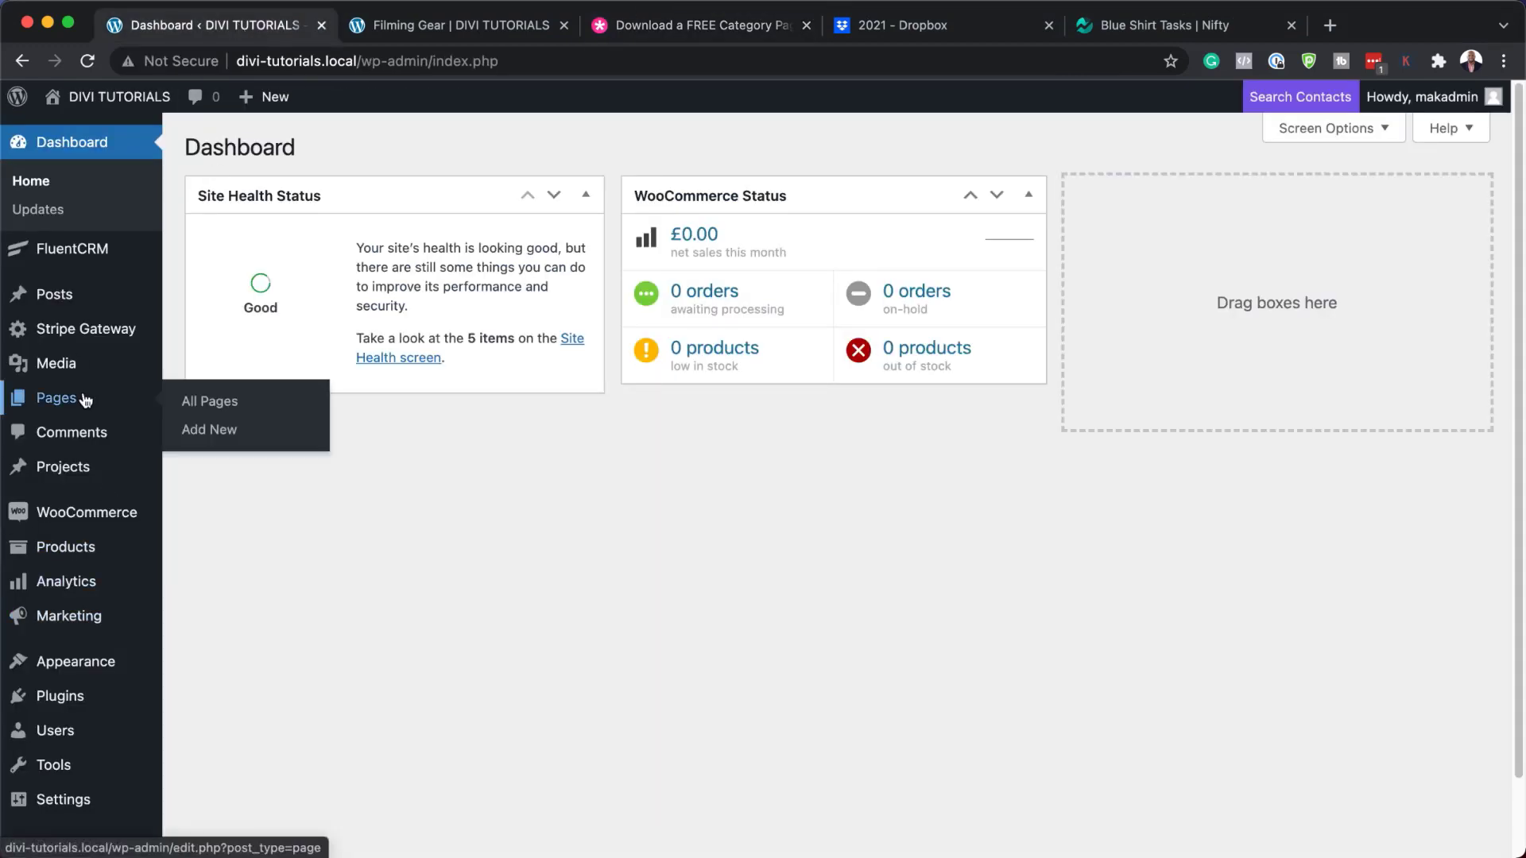
{"action": "mouse_move", "coordinate": [35, 308]}
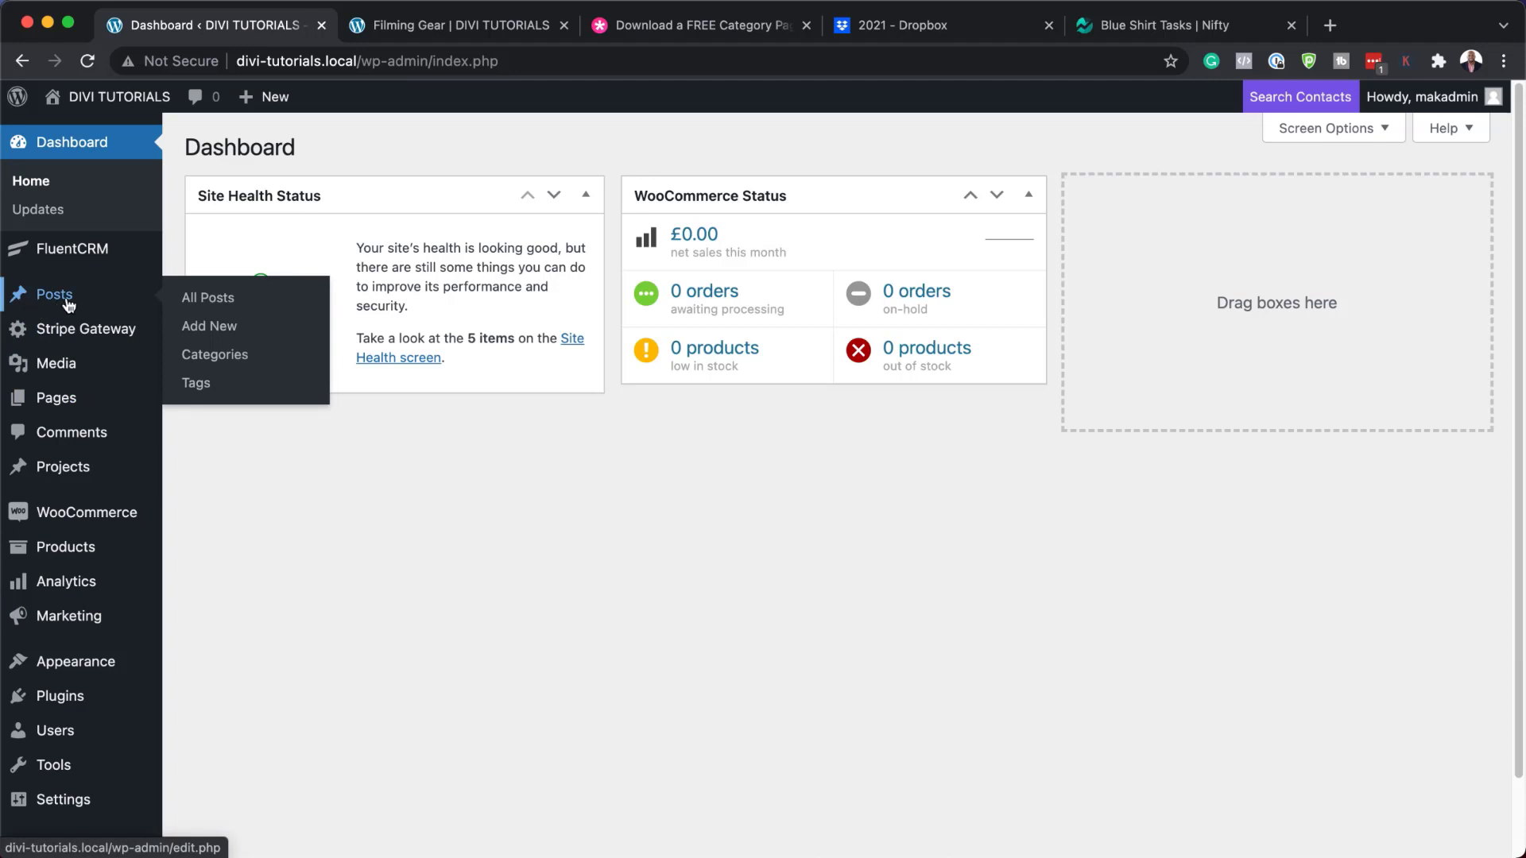
{"action": "left_click", "coordinate": [231, 362]}
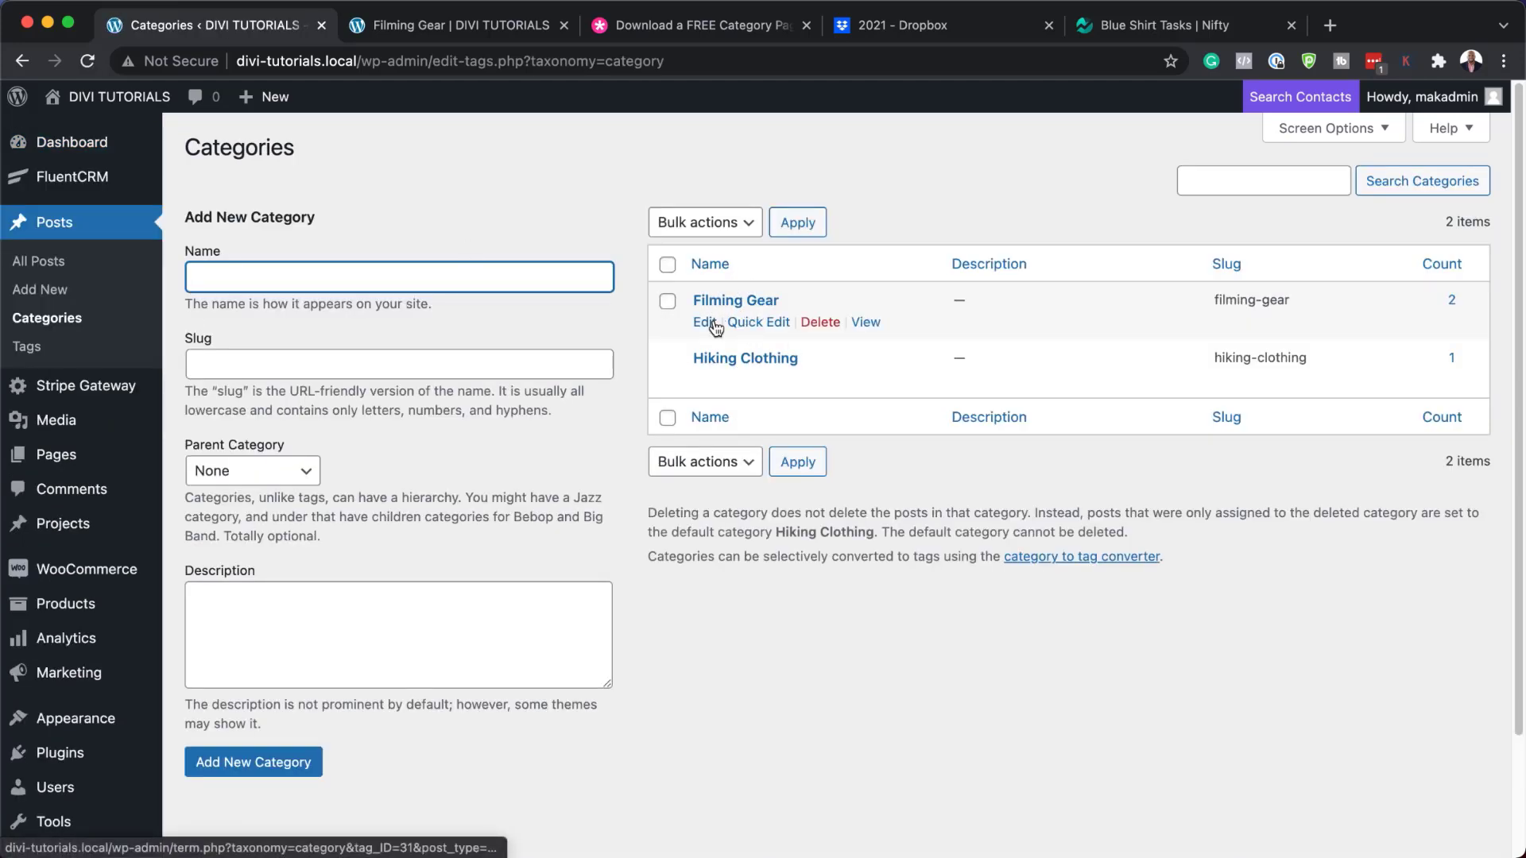
{"action": "left_click", "coordinate": [872, 327]}
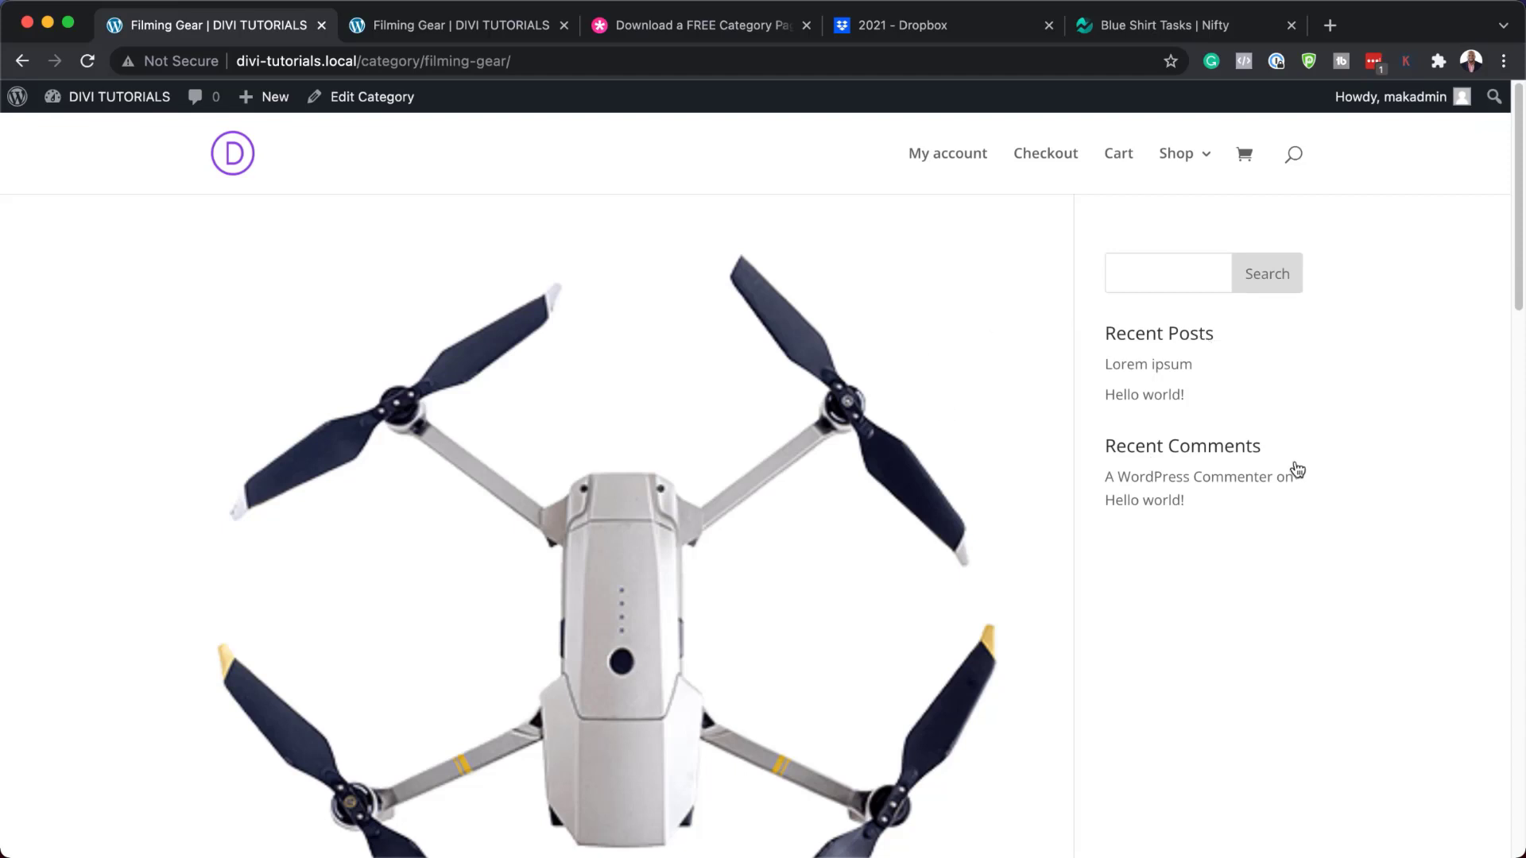
{"action": "scroll", "coordinate": [1291, 465], "scroll_direction": "down", "scroll_amount": 3}
{"action": "scroll", "coordinate": [606, 505], "scroll_direction": "down", "scroll_amount": 15}
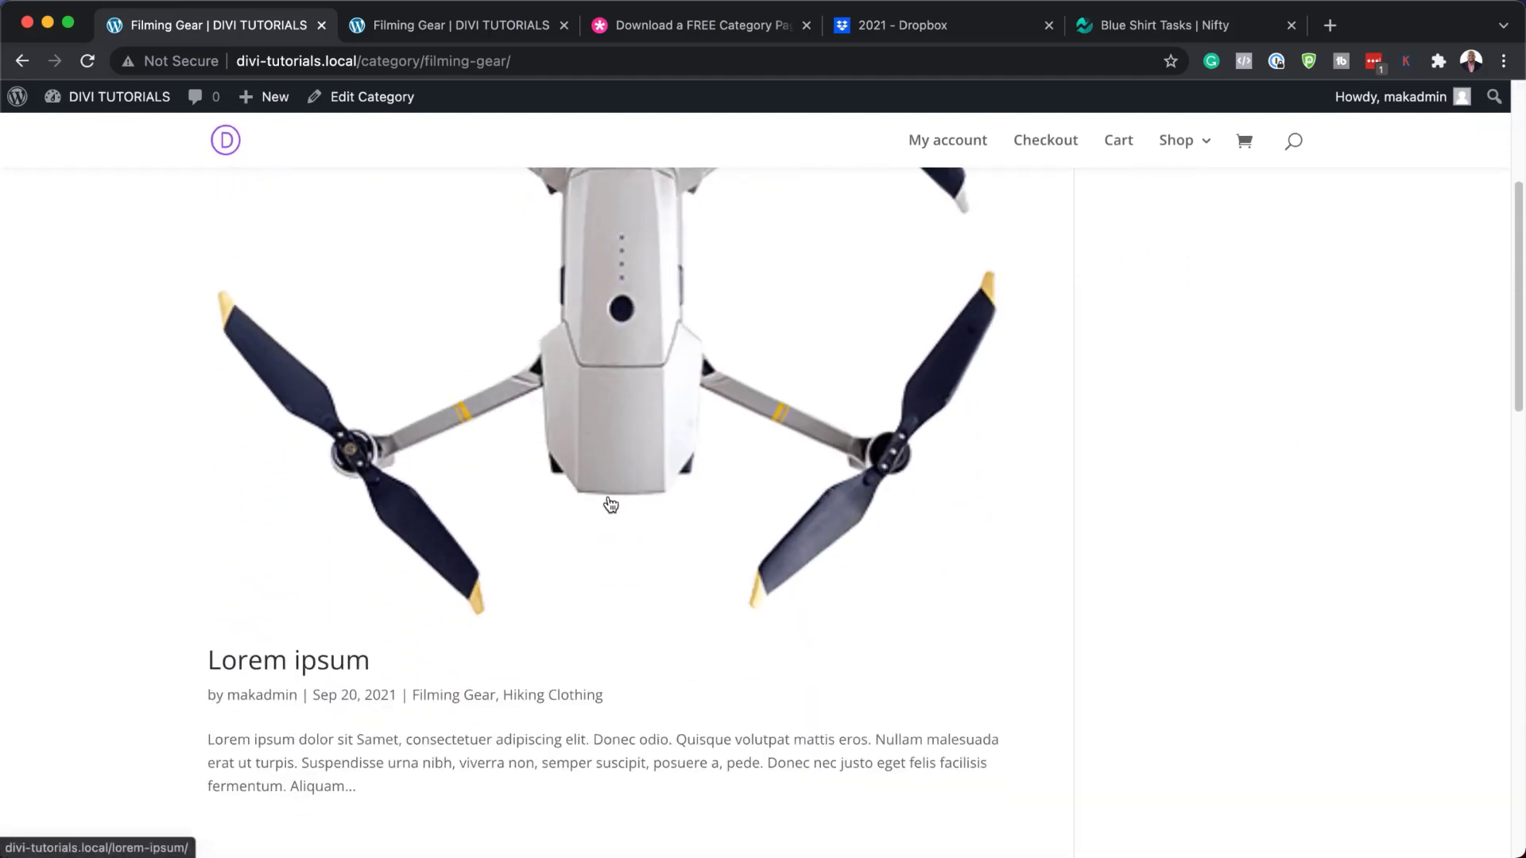
{"action": "scroll", "coordinate": [684, 482], "scroll_direction": "up", "scroll_amount": 10}
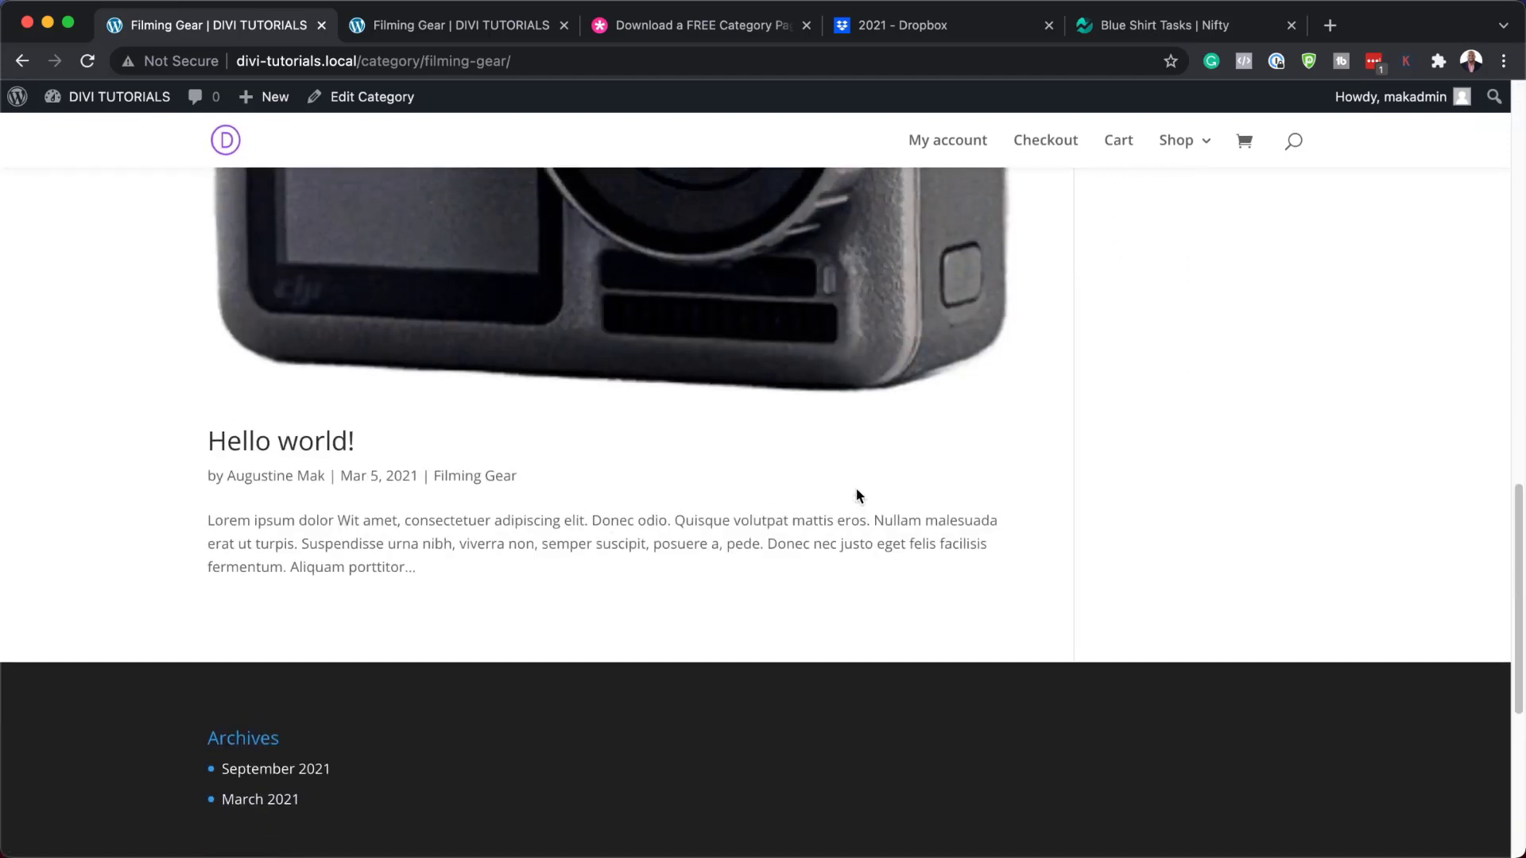
{"action": "scroll", "coordinate": [856, 488], "scroll_direction": "up", "scroll_amount": 4}
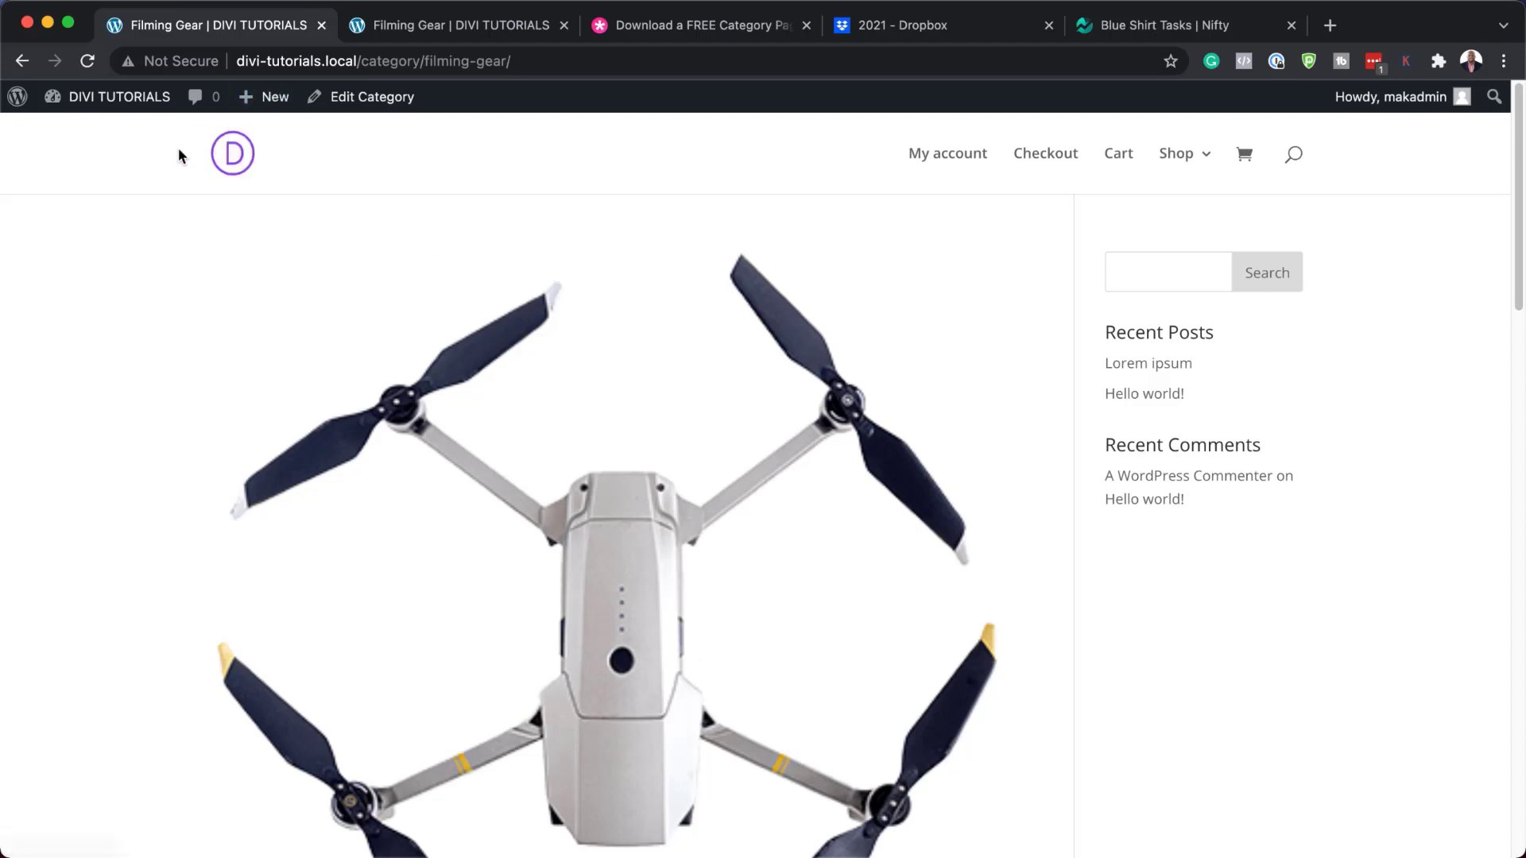
- Return to the WordPress dashboard and open the Divi Theme Builder
{"action": "mouse_move", "coordinate": [87, 96]}
{"action": "left_click", "coordinate": [75, 137]}
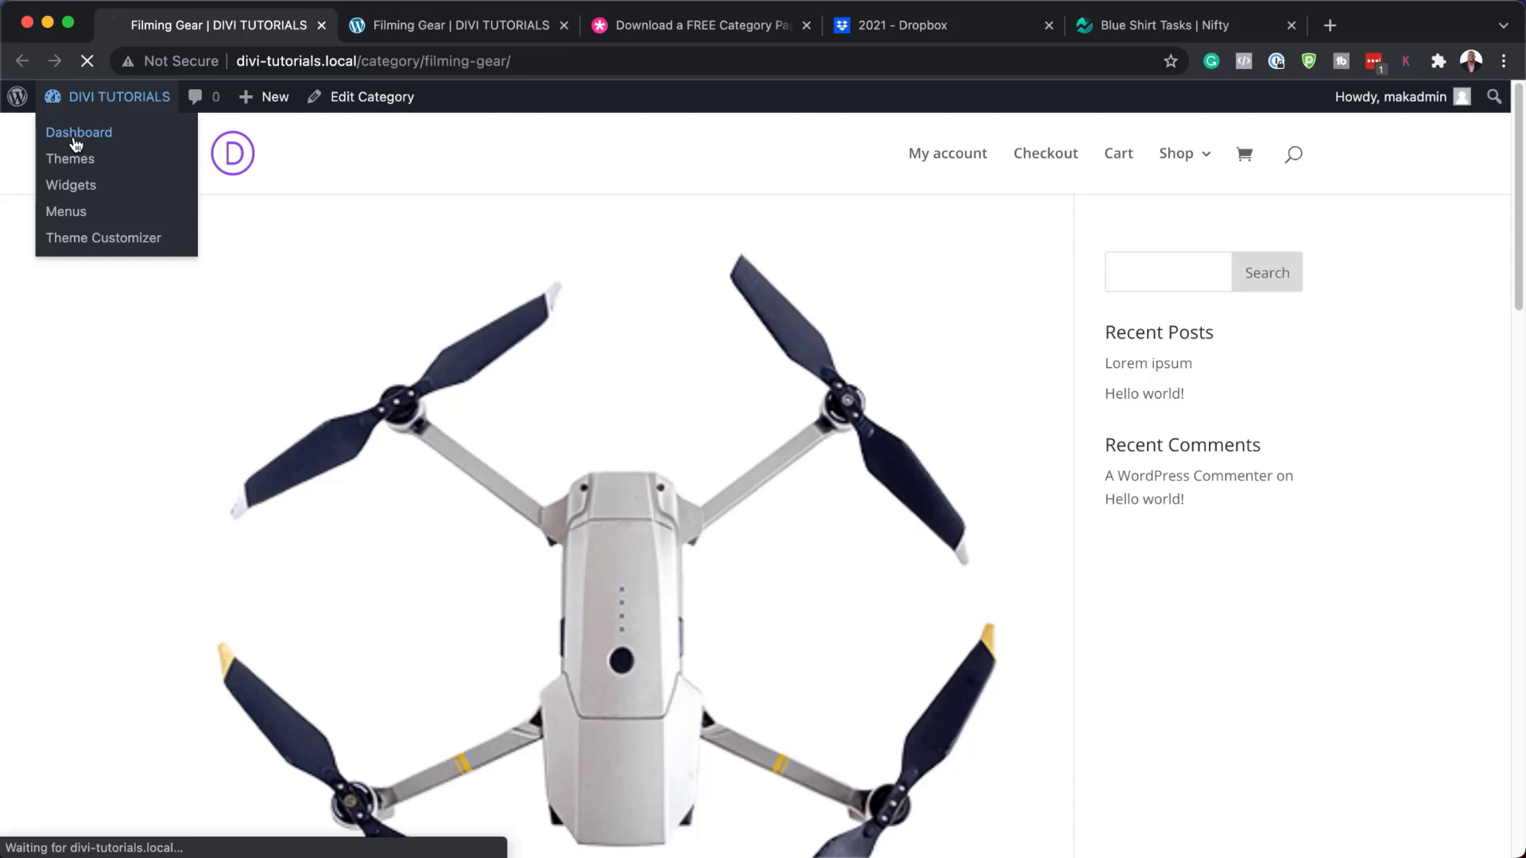
{"action": "scroll", "coordinate": [87, 747], "scroll_direction": "down", "scroll_amount": 2}
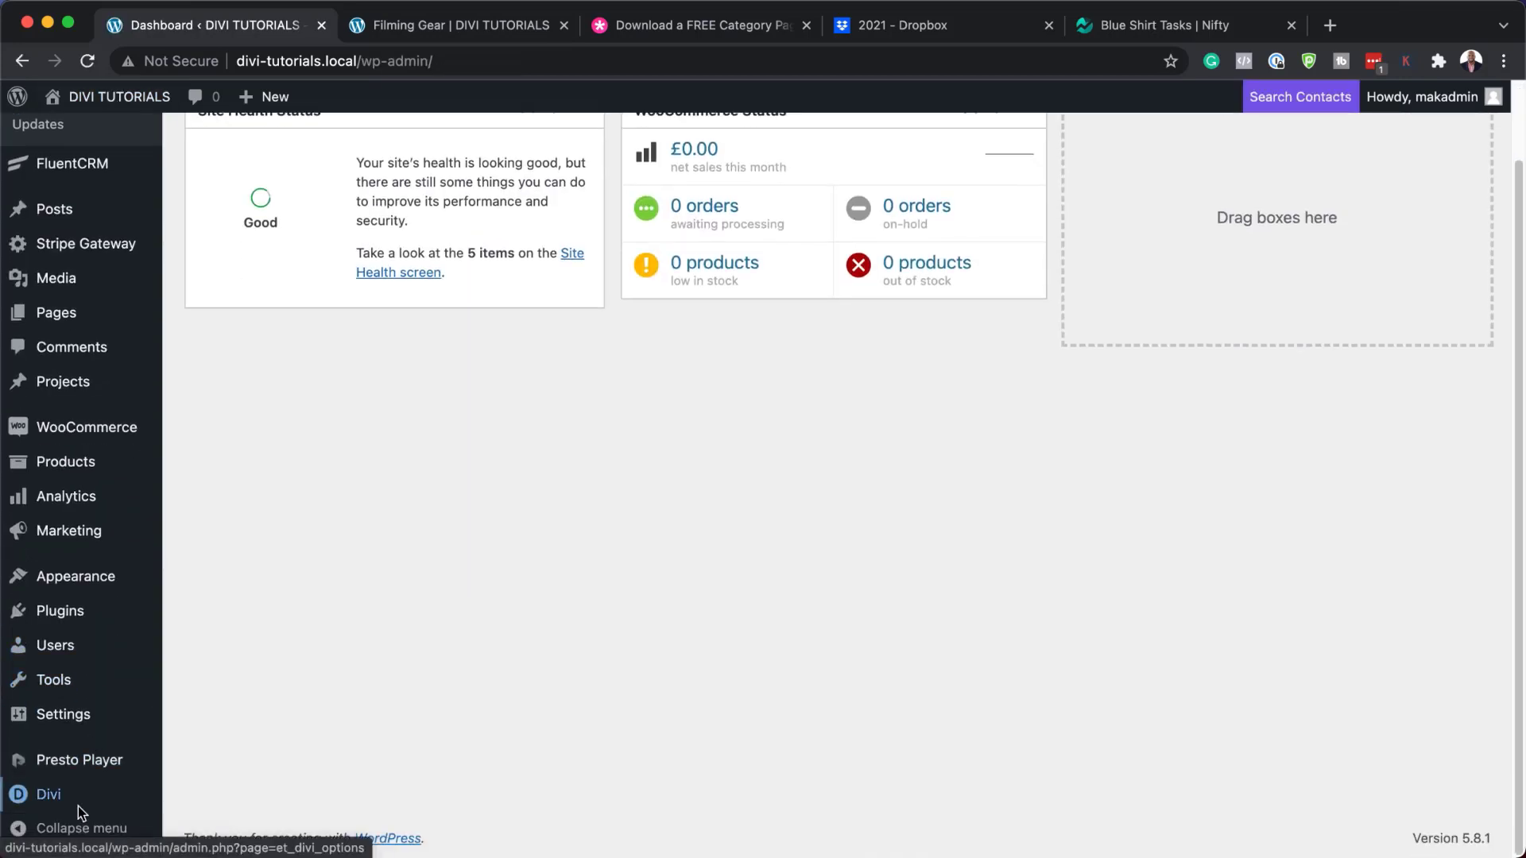
{"action": "mouse_move", "coordinate": [51, 797]}
{"action": "left_click", "coordinate": [255, 650]}
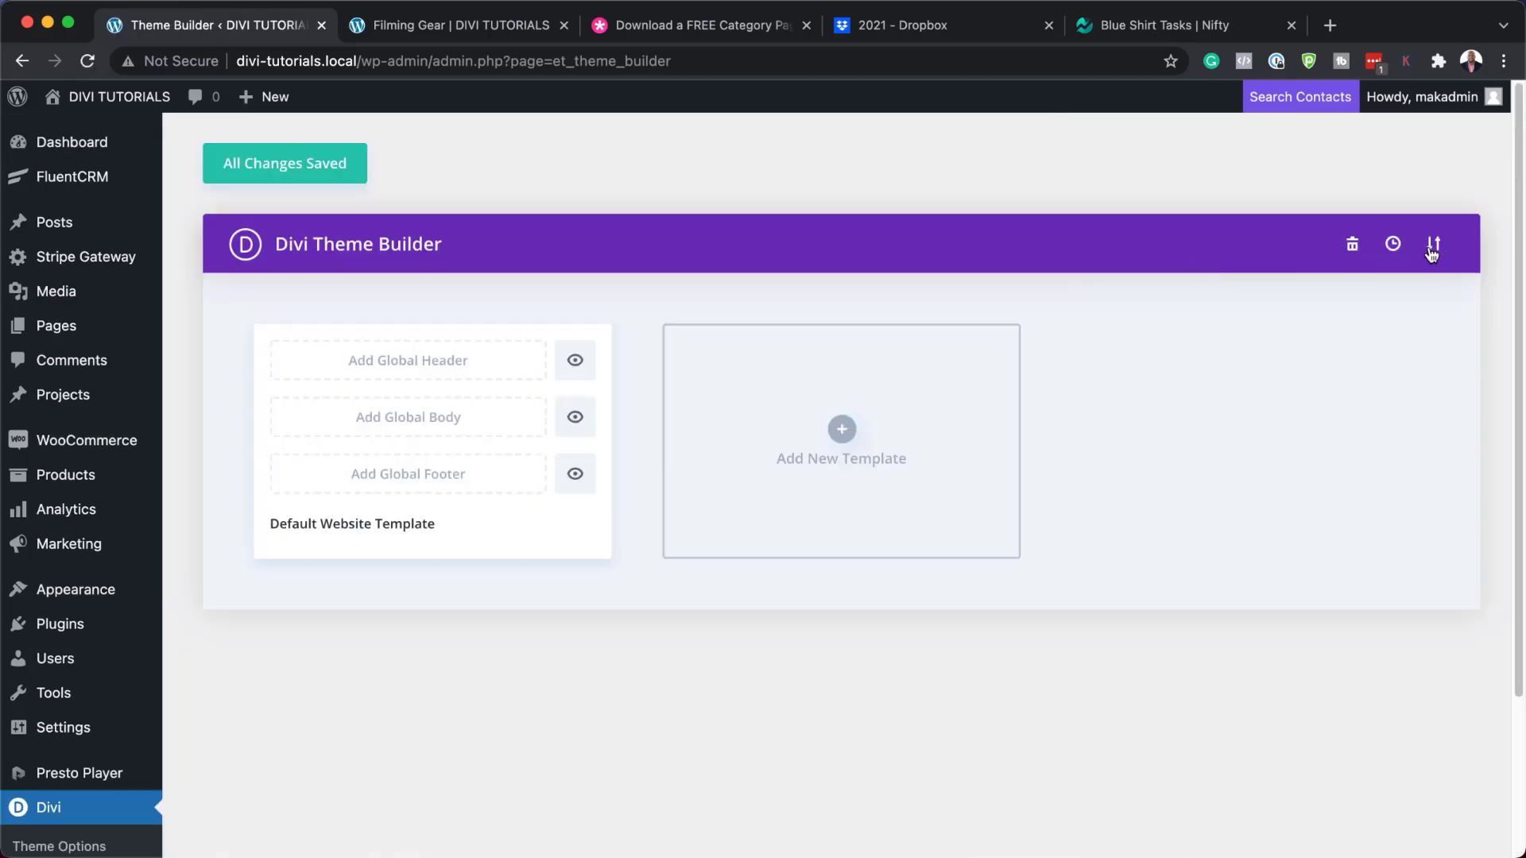
- Import the extracted Electronics Store category page template JSON file into the Theme Builder and save the changes
{"action": "left_click", "coordinate": [1433, 246]}
{"action": "left_click", "coordinate": [710, 368]}
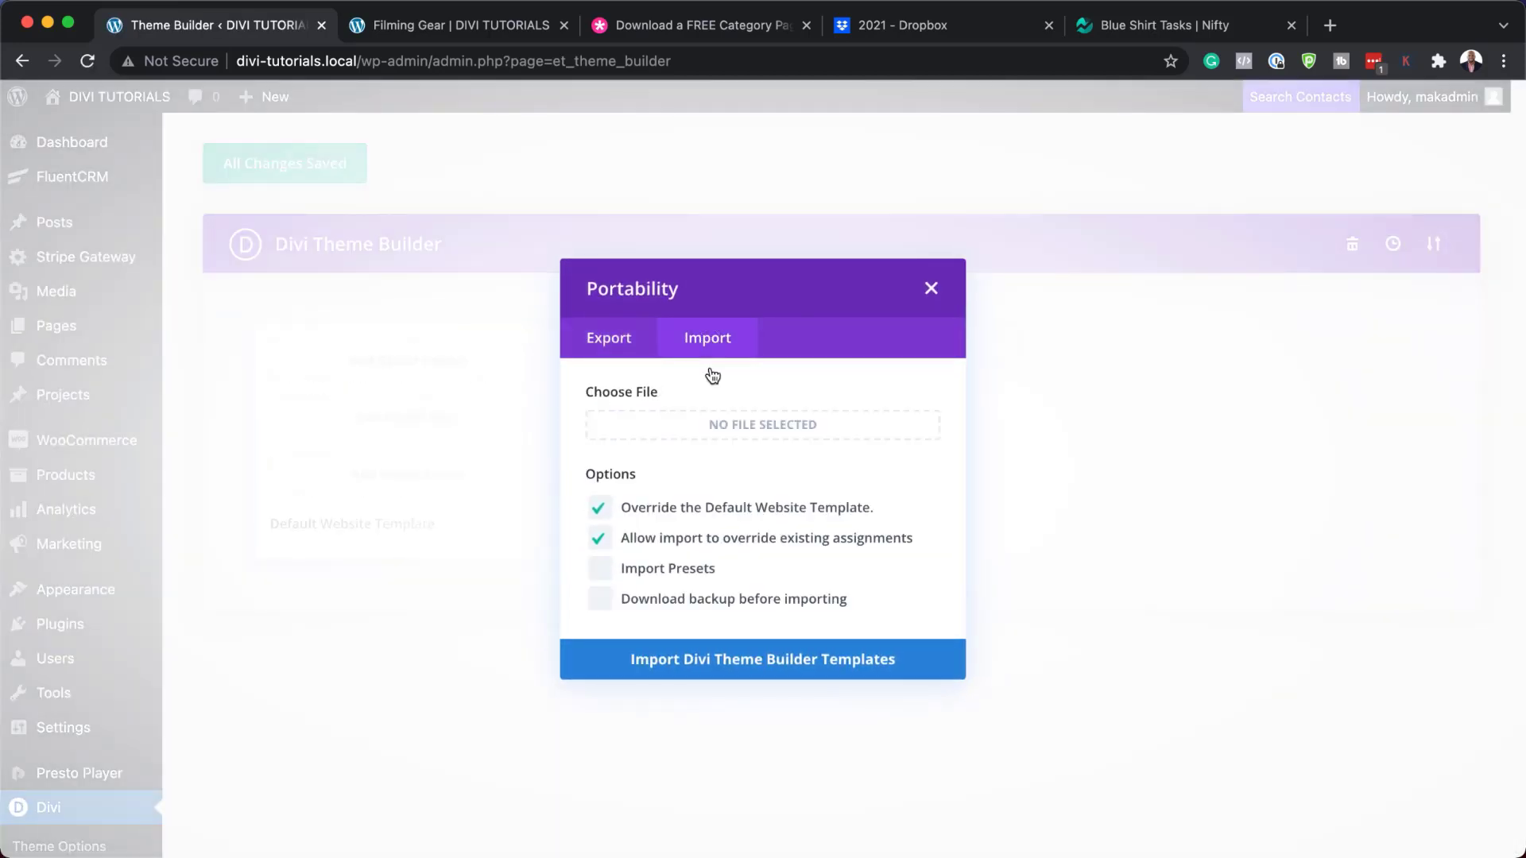
{"action": "left_click_drag", "start_coordinate": [346, 856], "coordinate": [351, 714]}
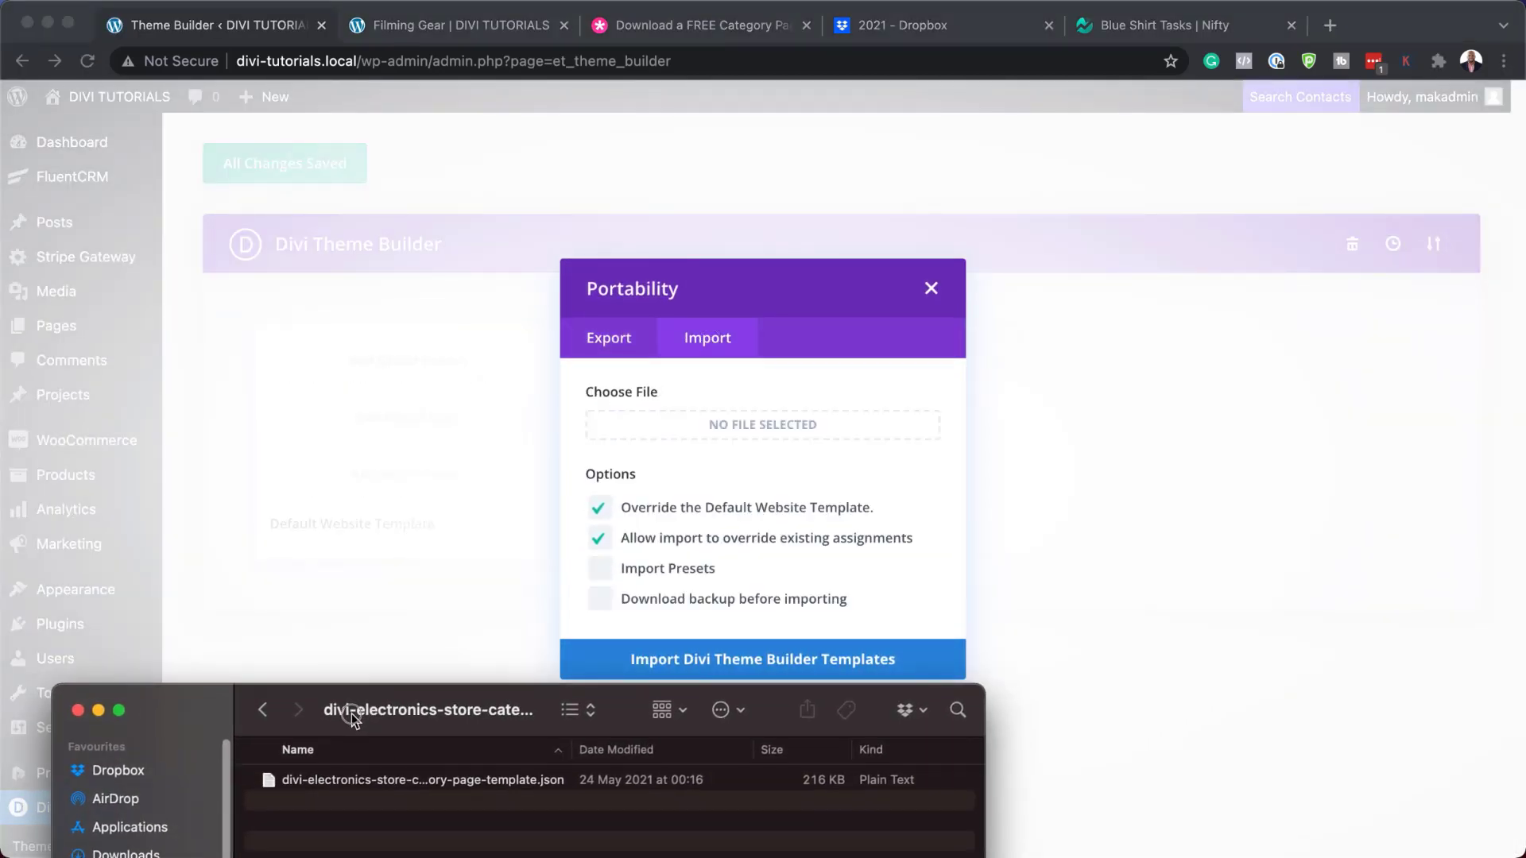
{"action": "left_click", "coordinate": [355, 782]}
{"action": "left_click_drag", "start_coordinate": [272, 787], "coordinate": [758, 435]}
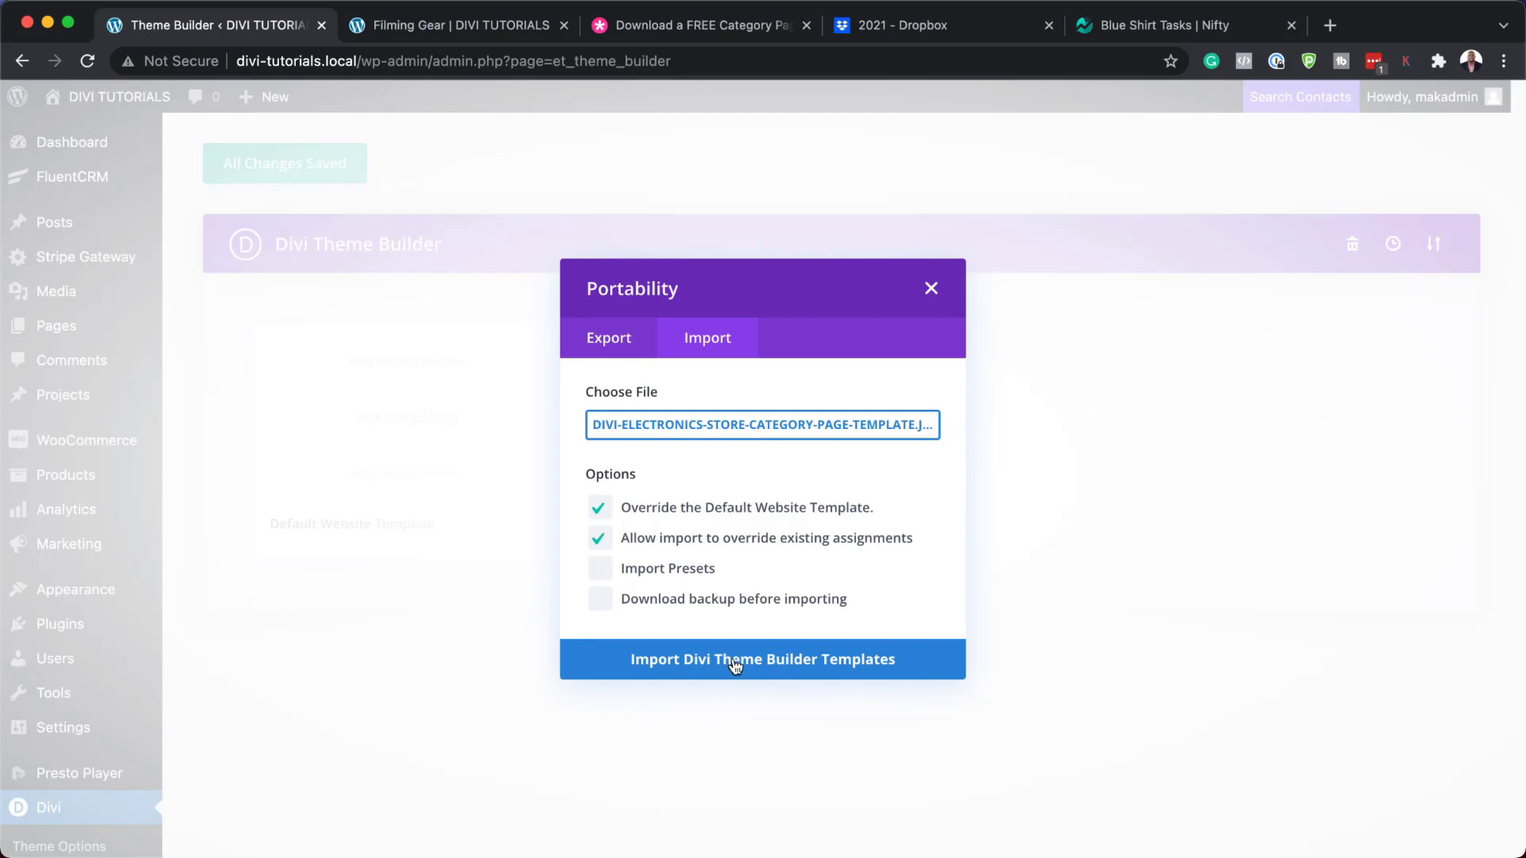
{"action": "left_click", "coordinate": [792, 660]}
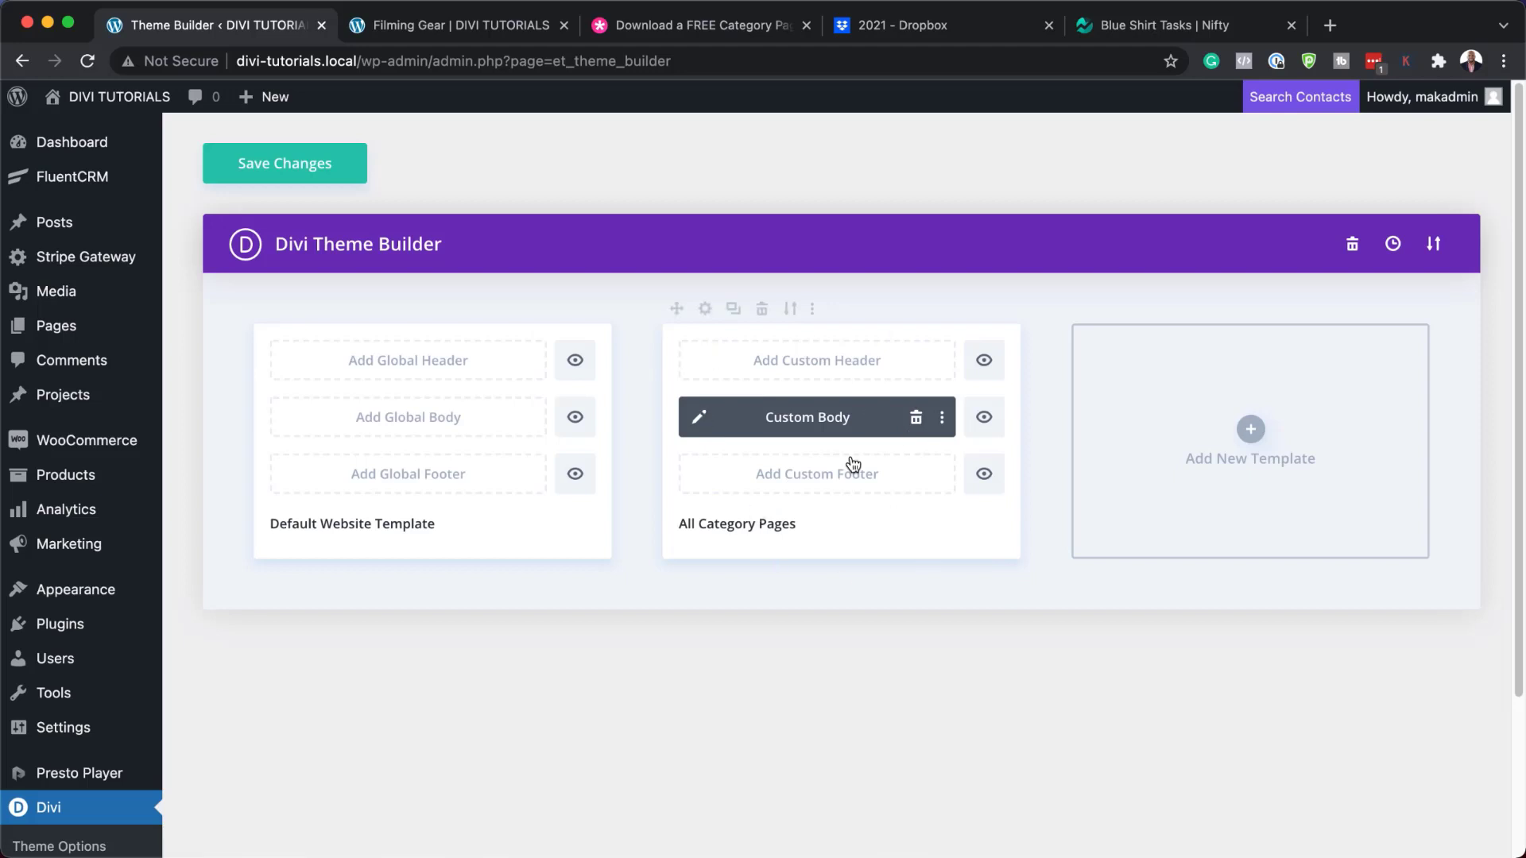
{"action": "left_click", "coordinate": [296, 165]}
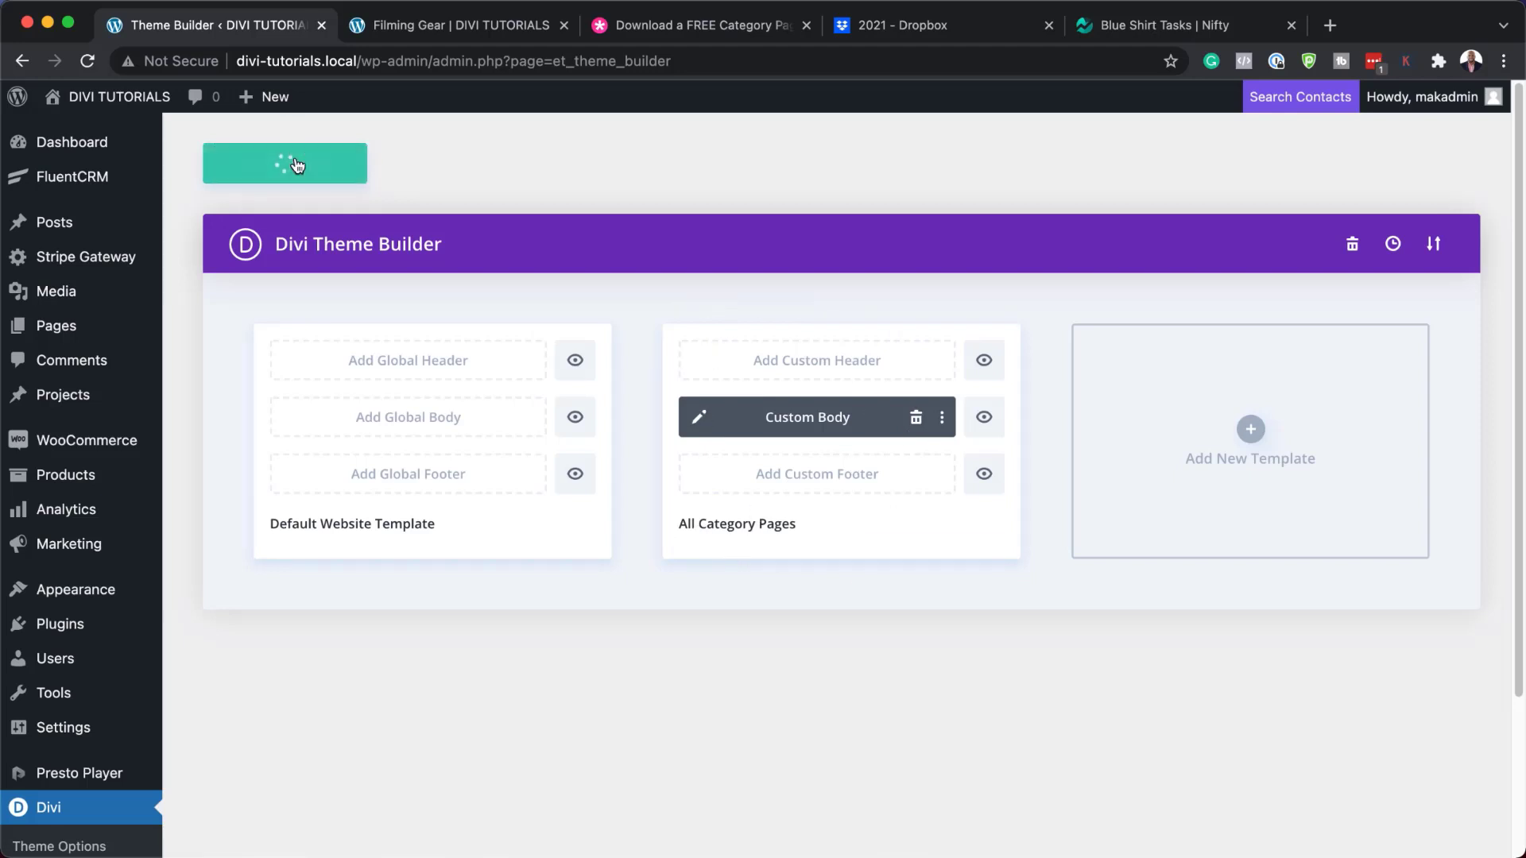
- Reload the Filming Gear category page and examine the imported template's title, slider, blurbs, post listings and footer
{"action": "left_click", "coordinate": [409, 27]}
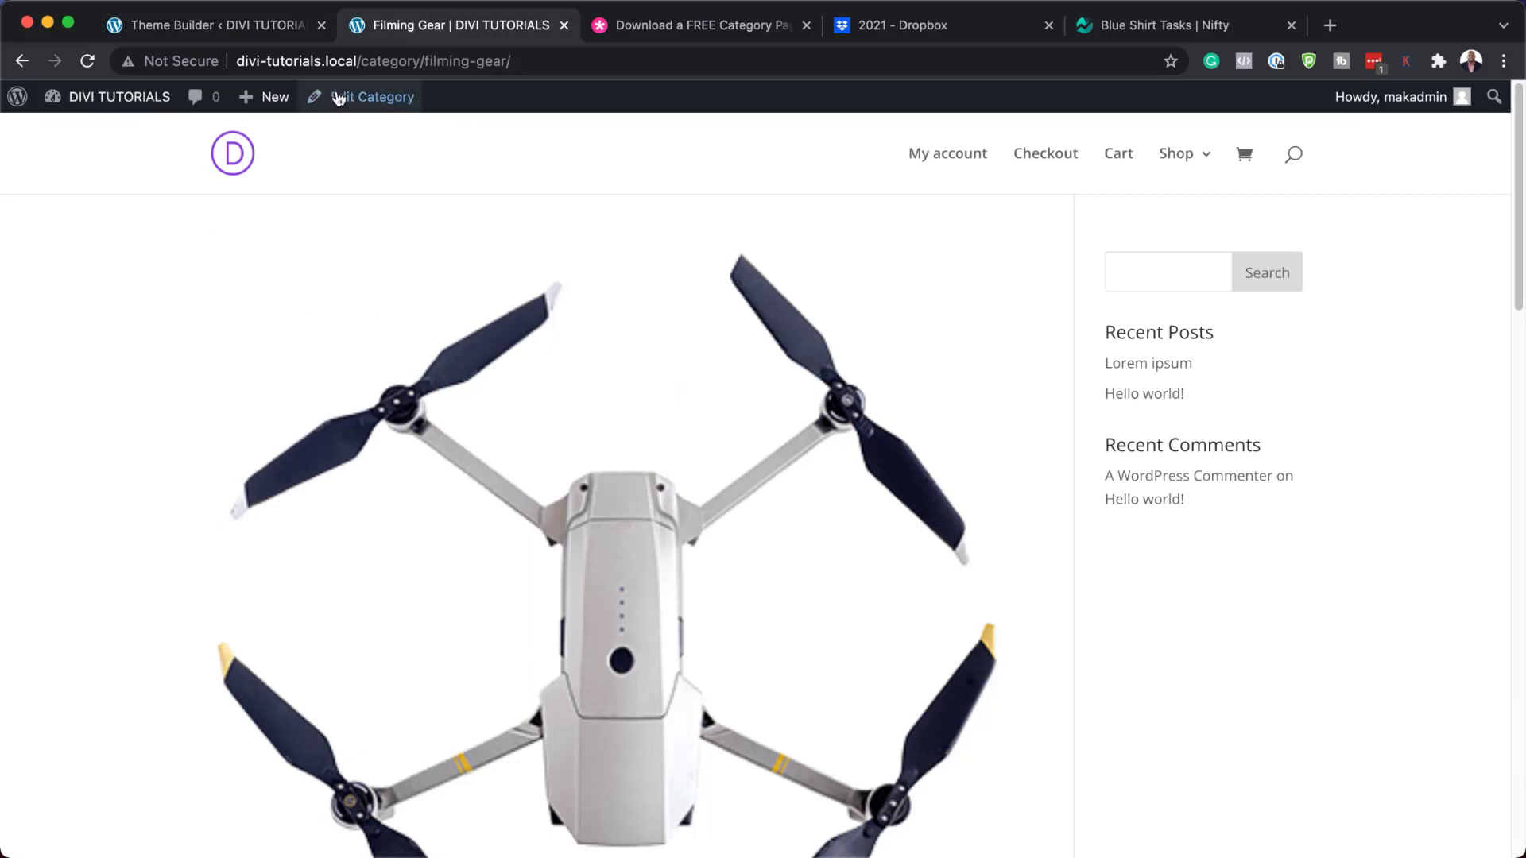
{"action": "left_click", "coordinate": [88, 62]}
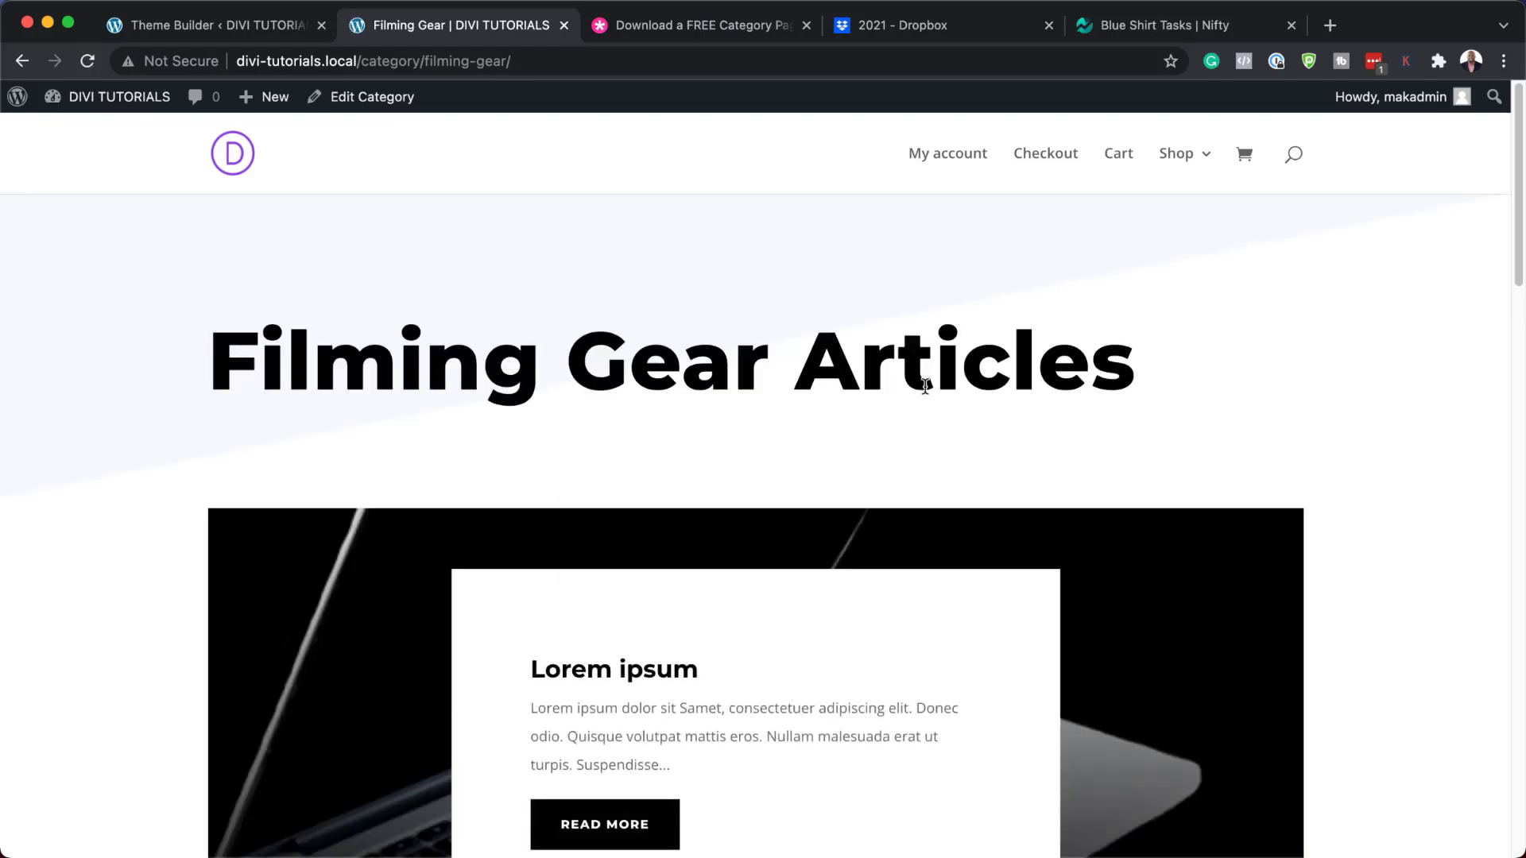
{"action": "scroll", "coordinate": [245, 423], "scroll_direction": "down", "scroll_amount": 7}
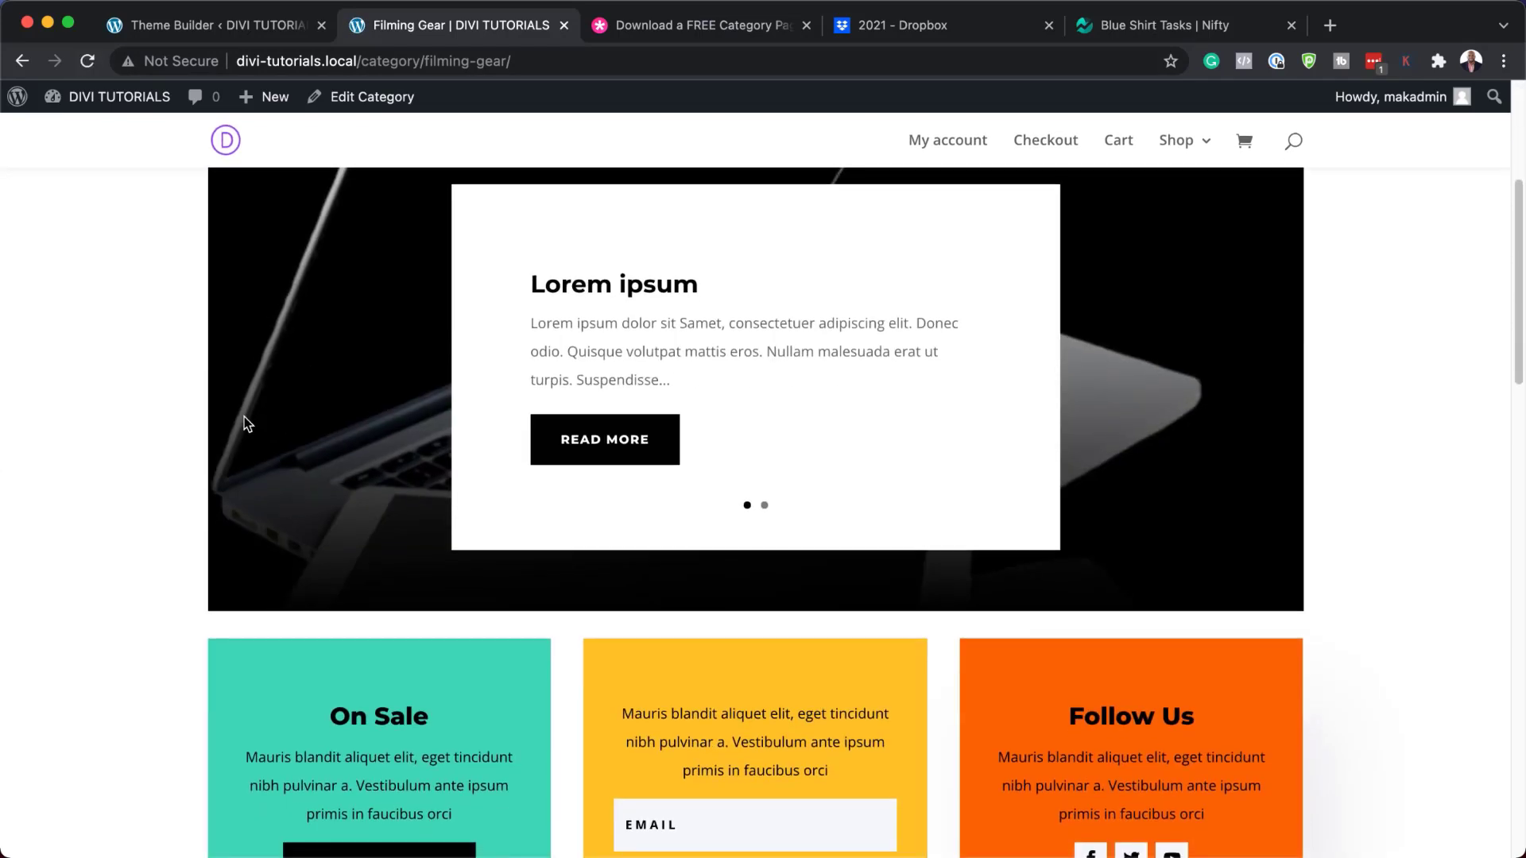
{"action": "scroll", "coordinate": [245, 423], "scroll_direction": "down", "scroll_amount": 5}
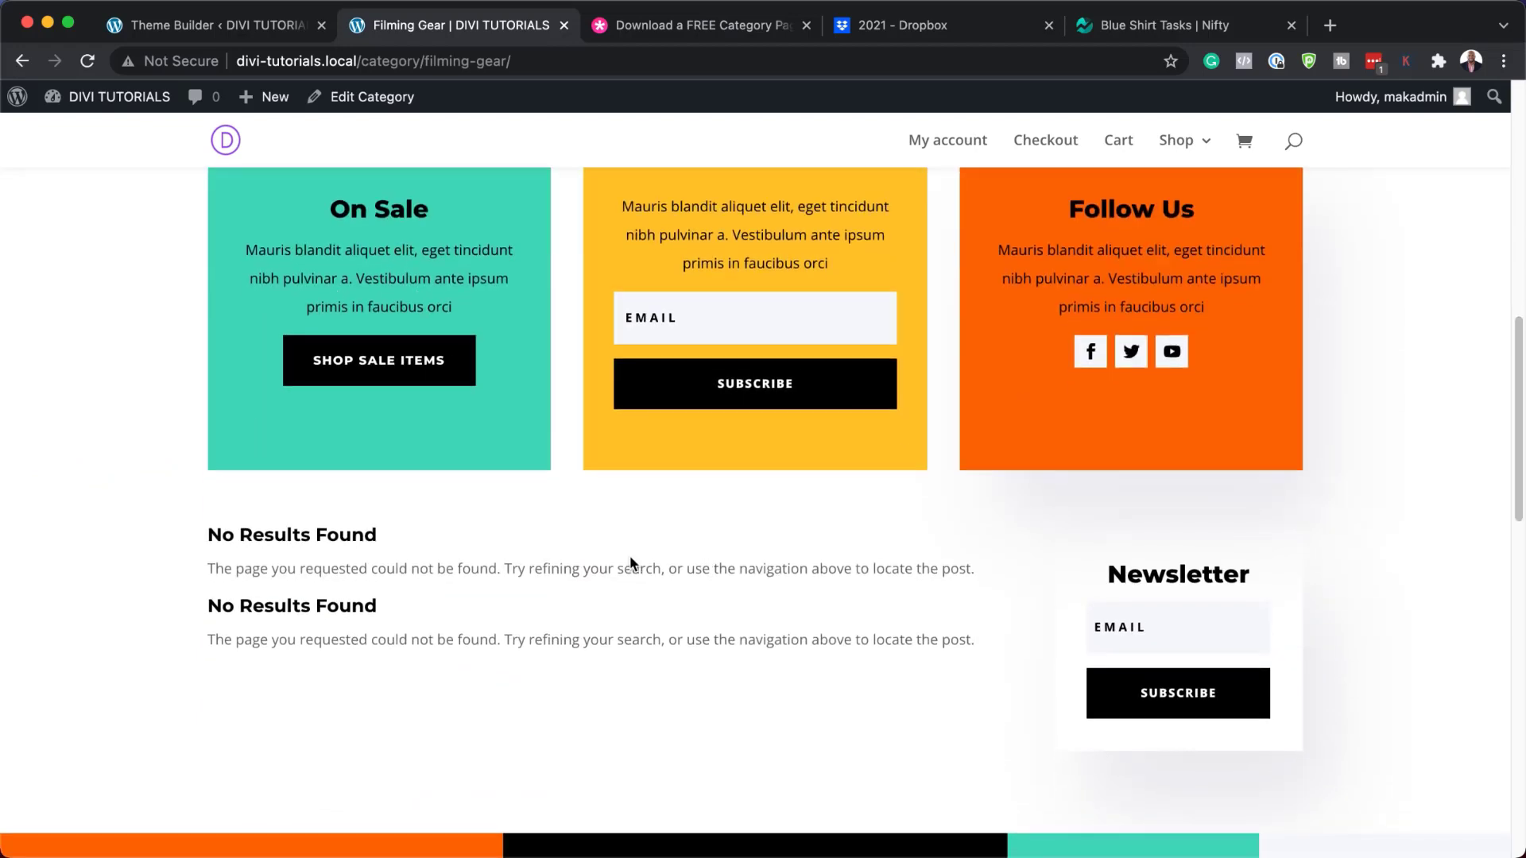
{"action": "scroll", "coordinate": [631, 560], "scroll_direction": "down", "scroll_amount": 10}
{"action": "scroll", "coordinate": [633, 562], "scroll_direction": "down", "scroll_amount": 5}
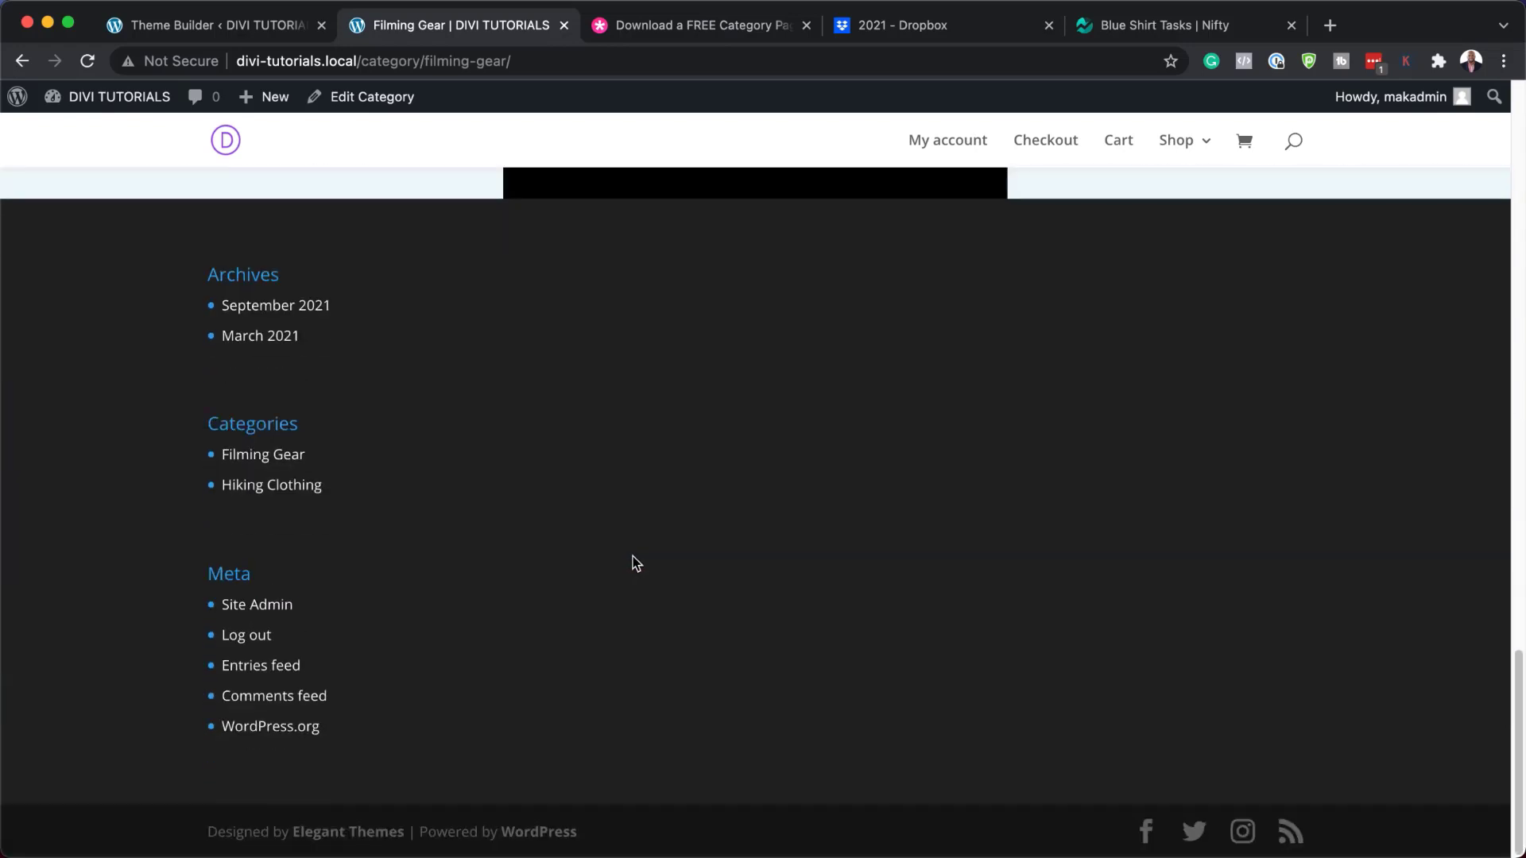
{"action": "scroll", "coordinate": [632, 560], "scroll_direction": "up", "scroll_amount": 15}
{"action": "scroll", "coordinate": [660, 550], "scroll_direction": "up", "scroll_amount": 5}
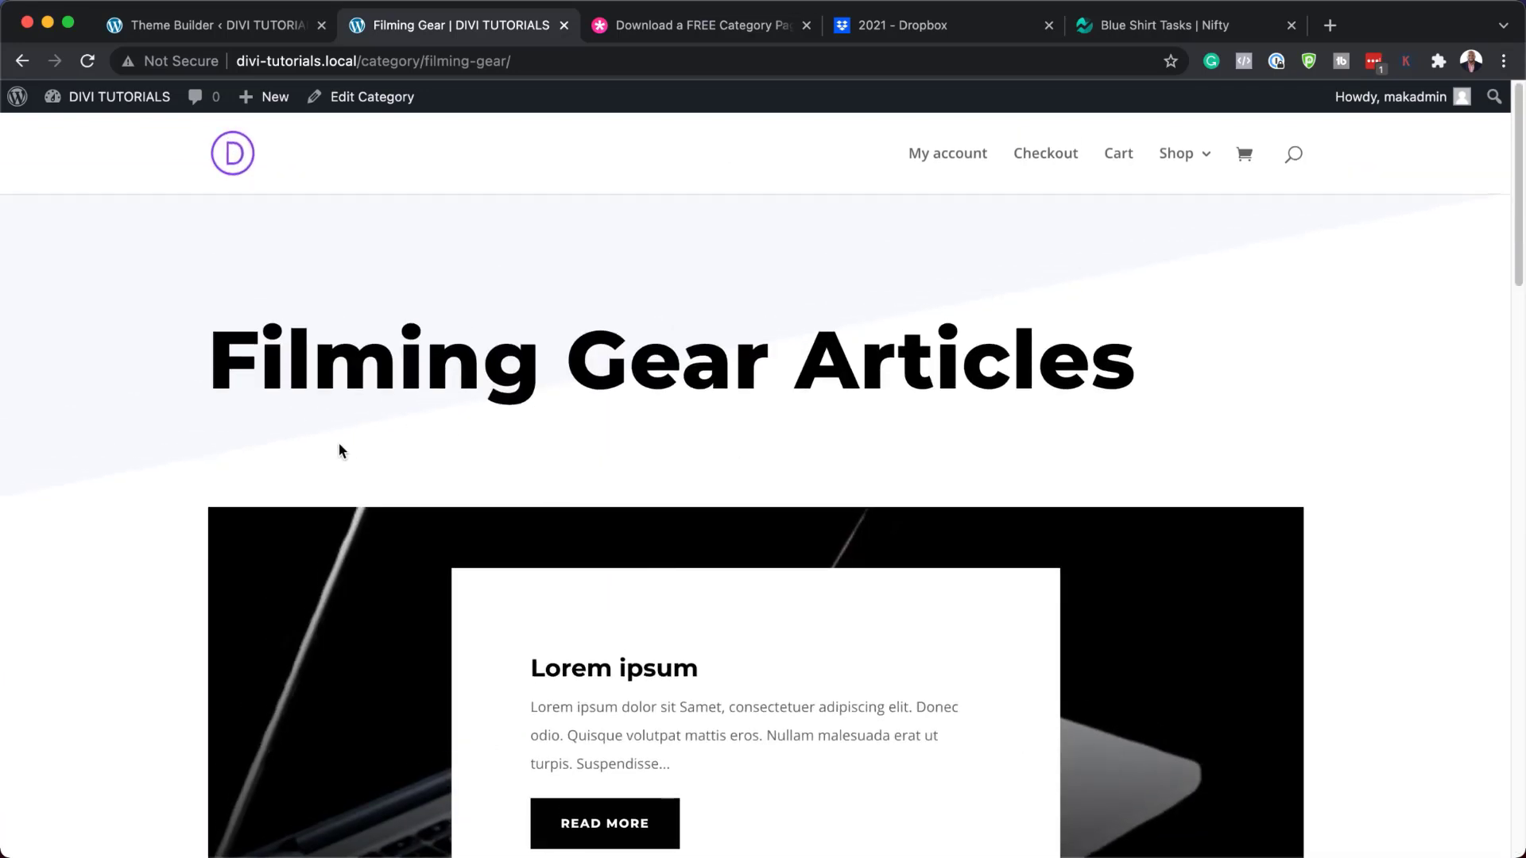
- Open the custom body layout of the All Category Pages template for editing in the Theme Builder
{"action": "left_click", "coordinate": [250, 29]}
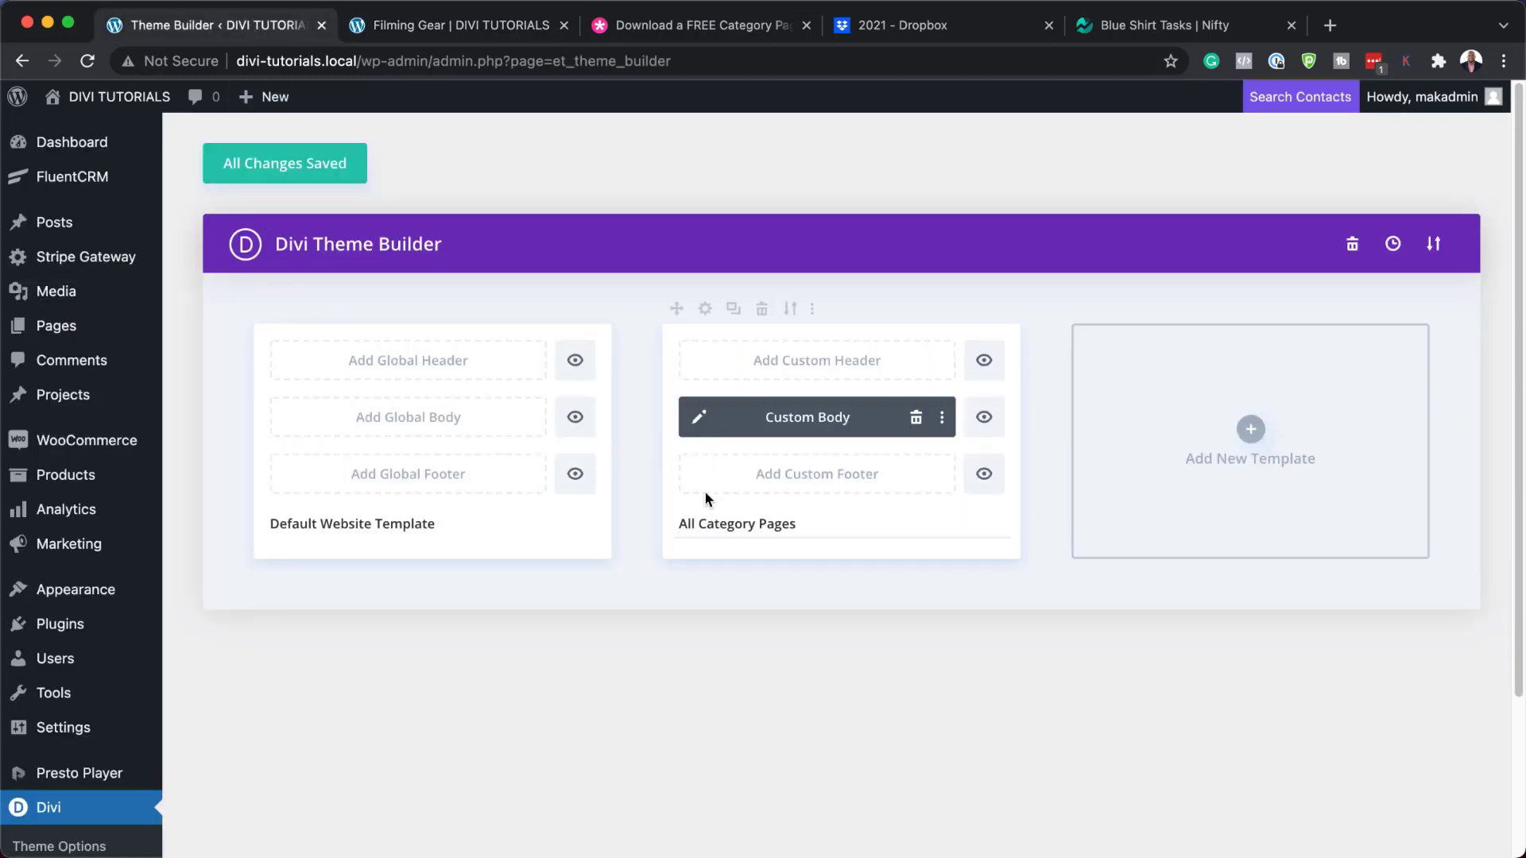
{"action": "left_click", "coordinate": [701, 419]}
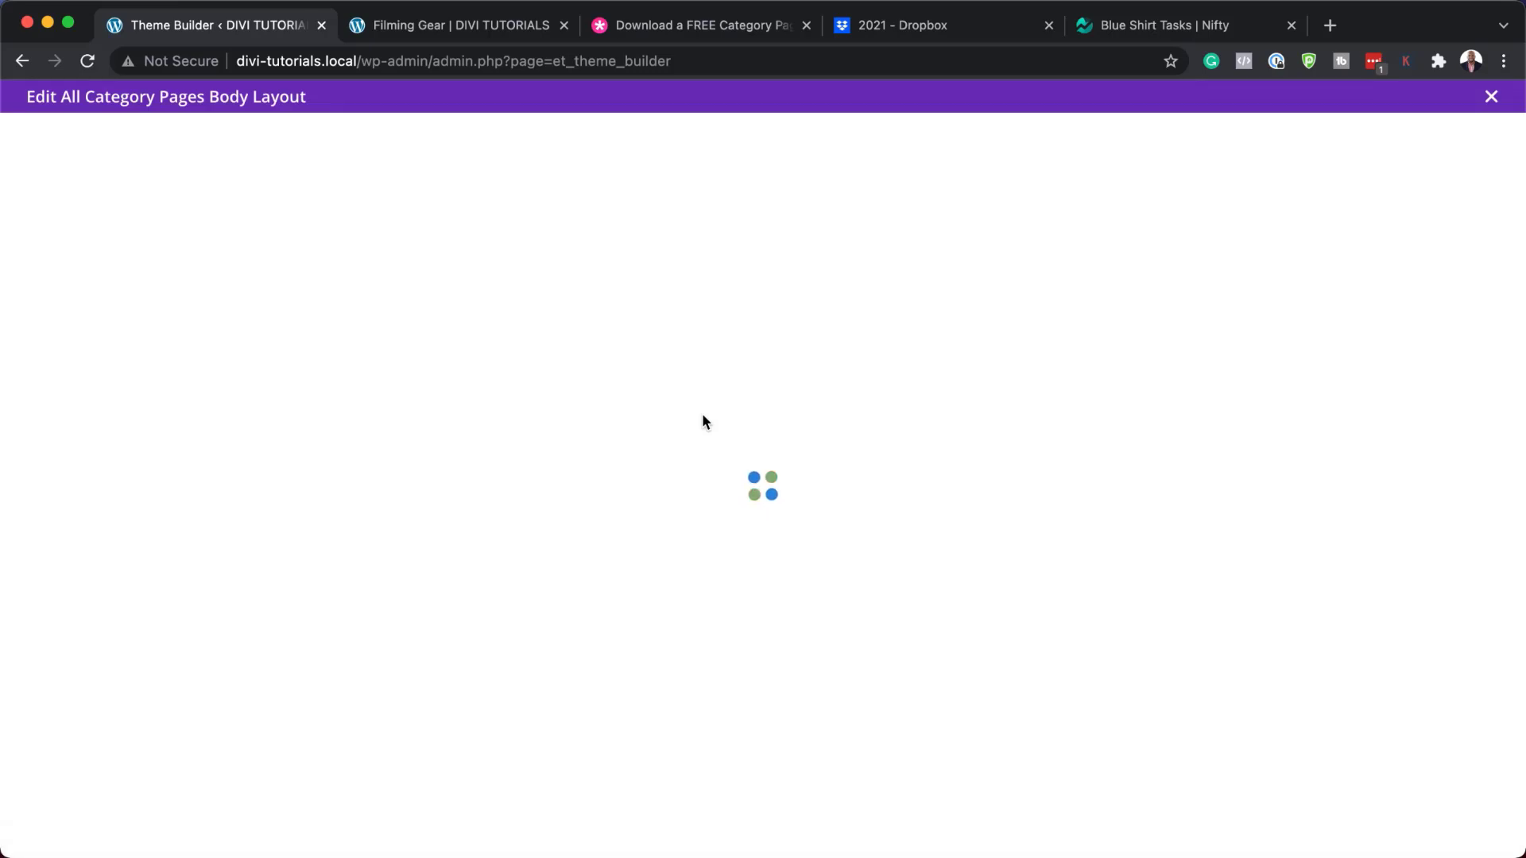
{"action": "mouse_move", "coordinate": [59, 140]}
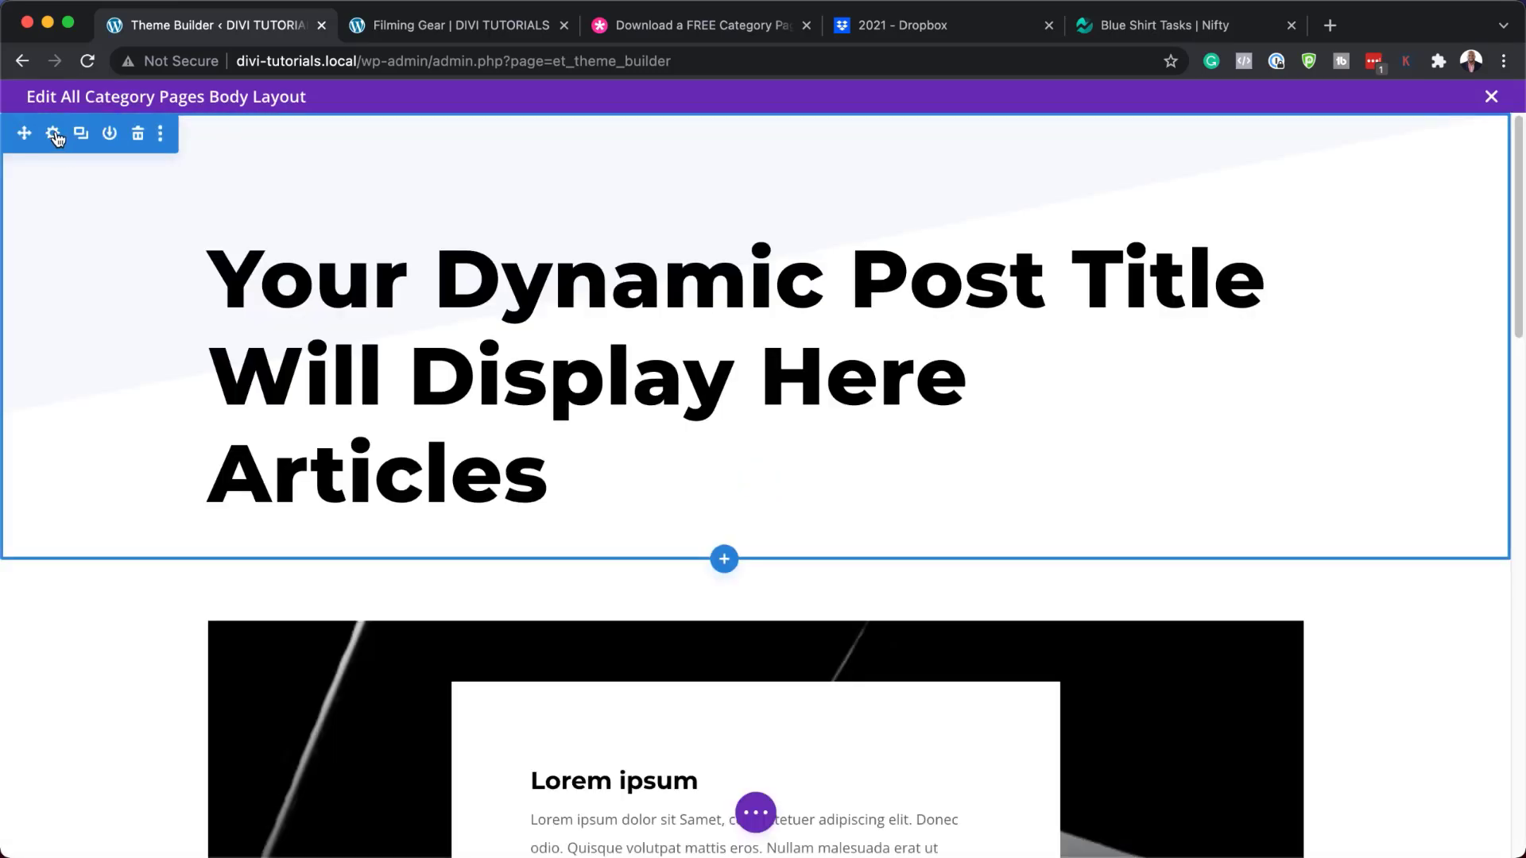
- Try a yellow background colour on the title section, clearing it again after the preview
{"action": "left_click", "coordinate": [54, 137]}
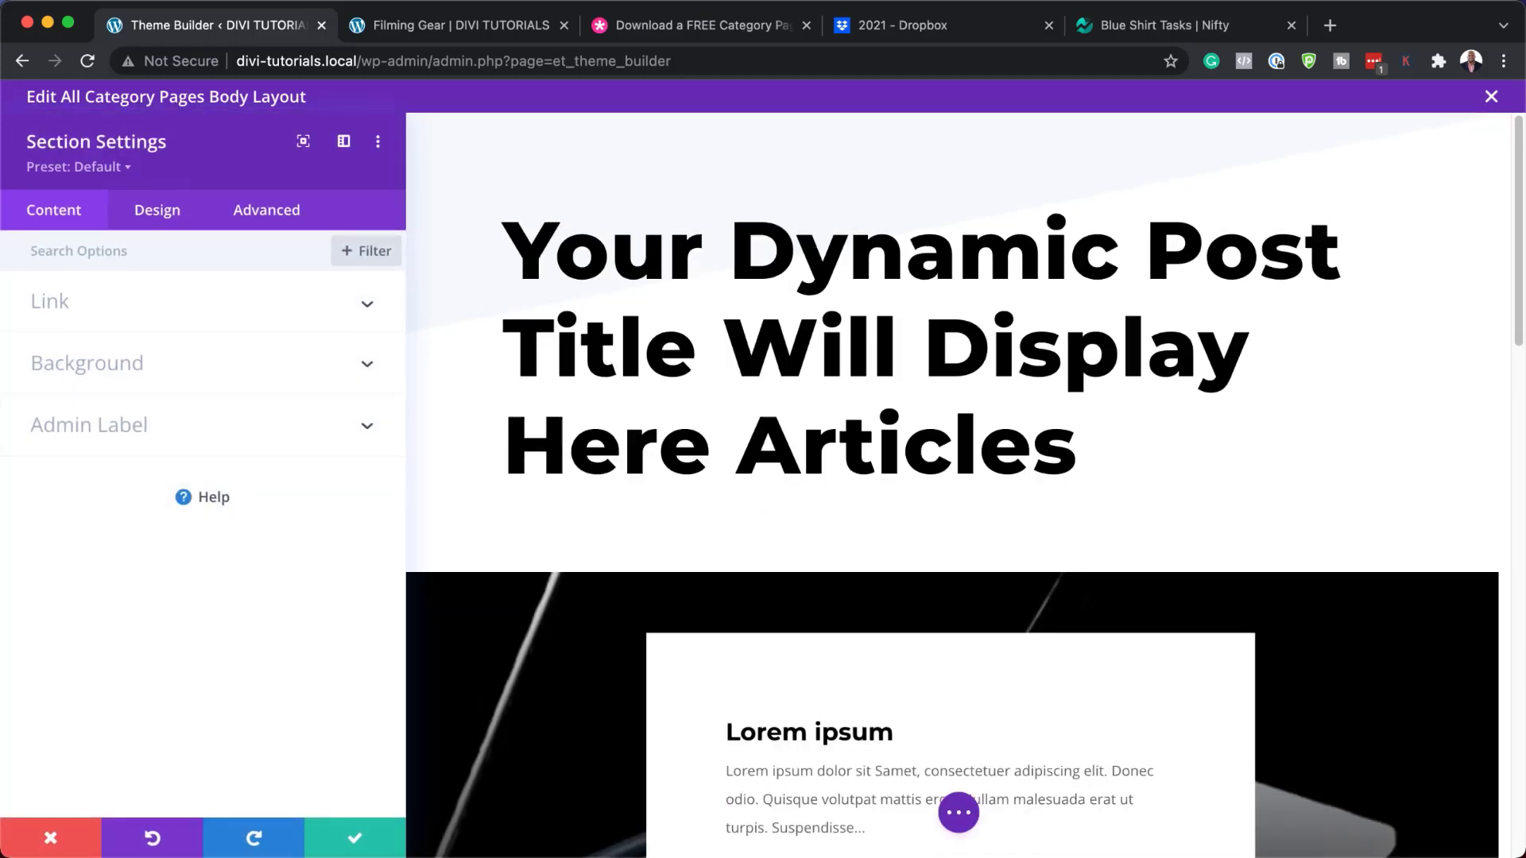
{"action": "left_click", "coordinate": [108, 366]}
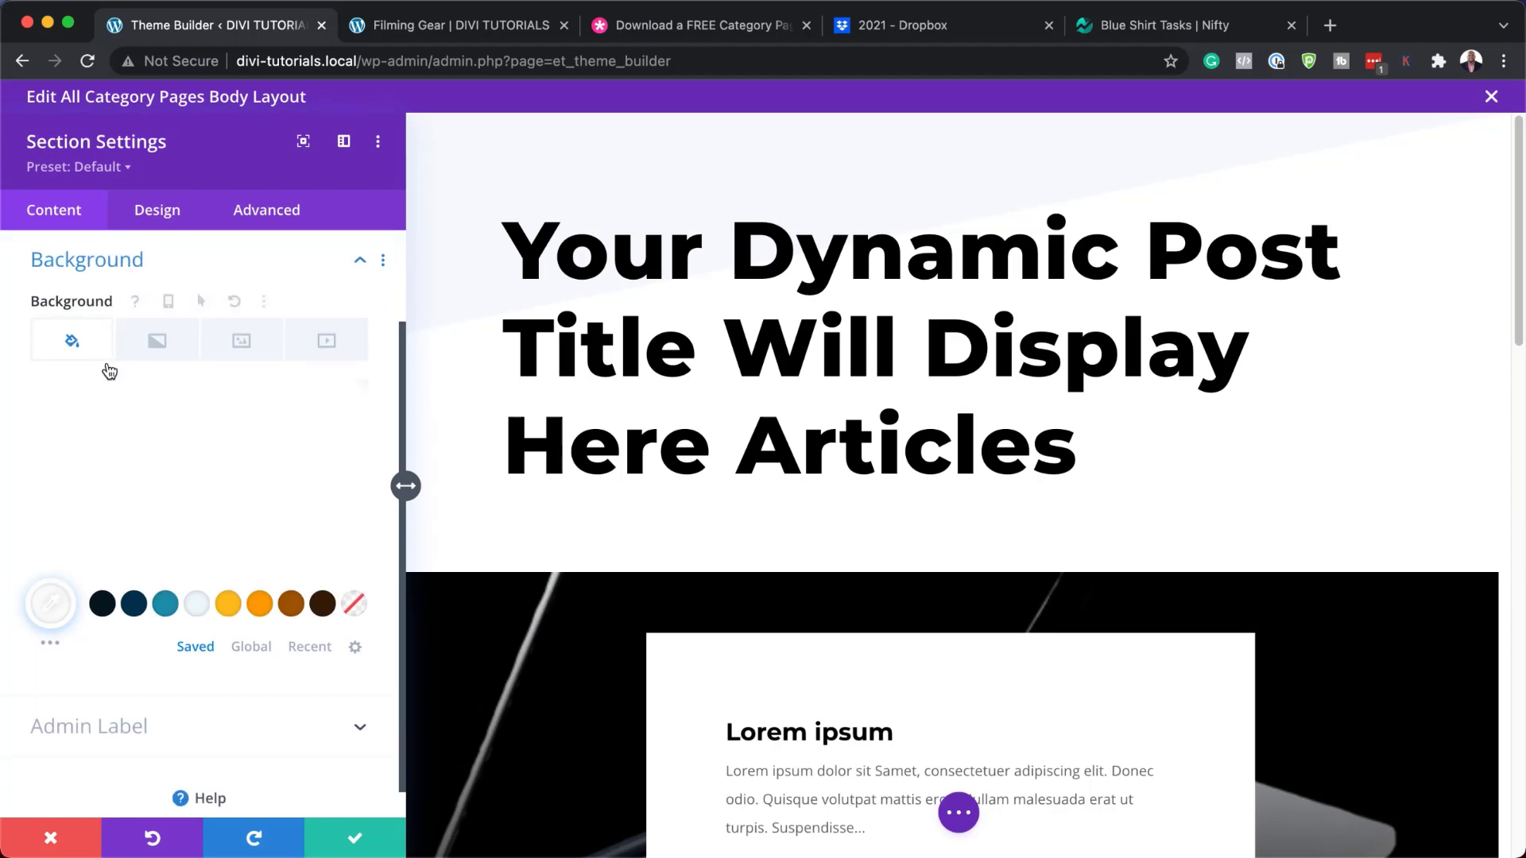
{"action": "left_click", "coordinate": [230, 606]}
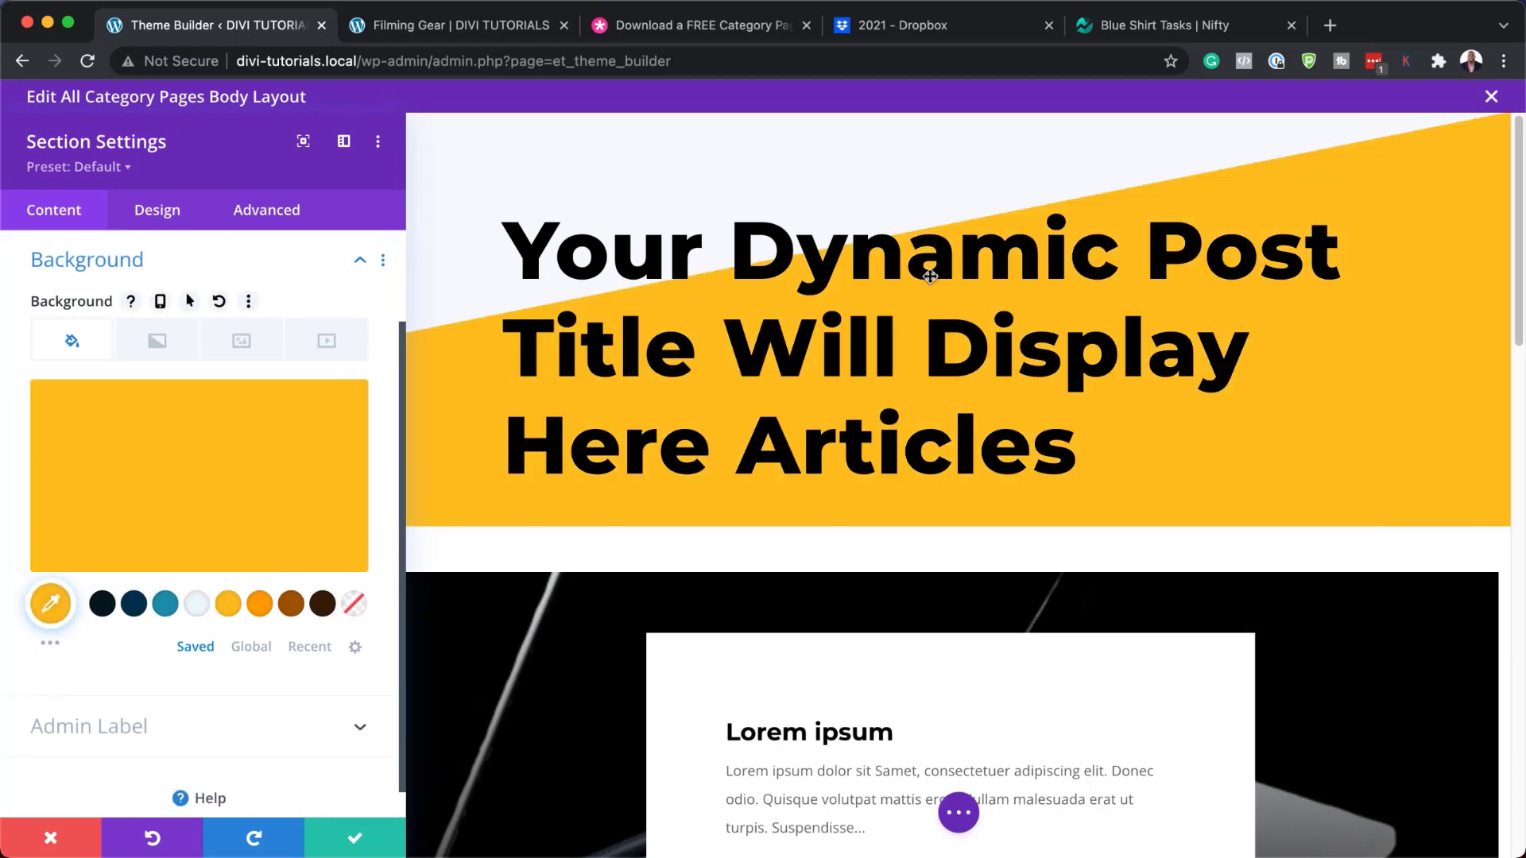
{"action": "left_click", "coordinate": [345, 610]}
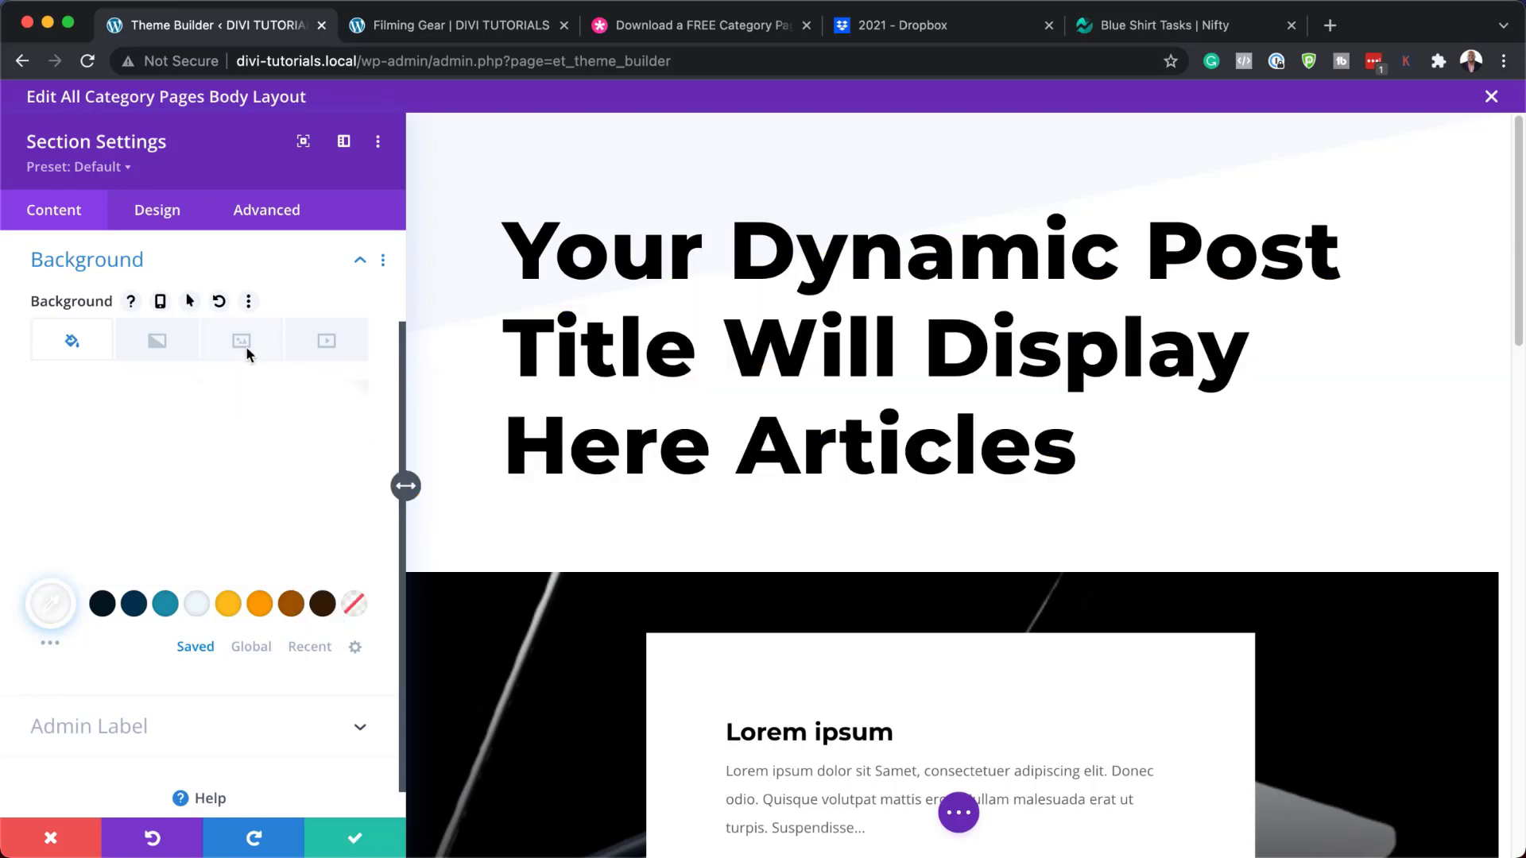
{"action": "scroll", "coordinate": [207, 278], "scroll_direction": "up", "scroll_amount": 1}
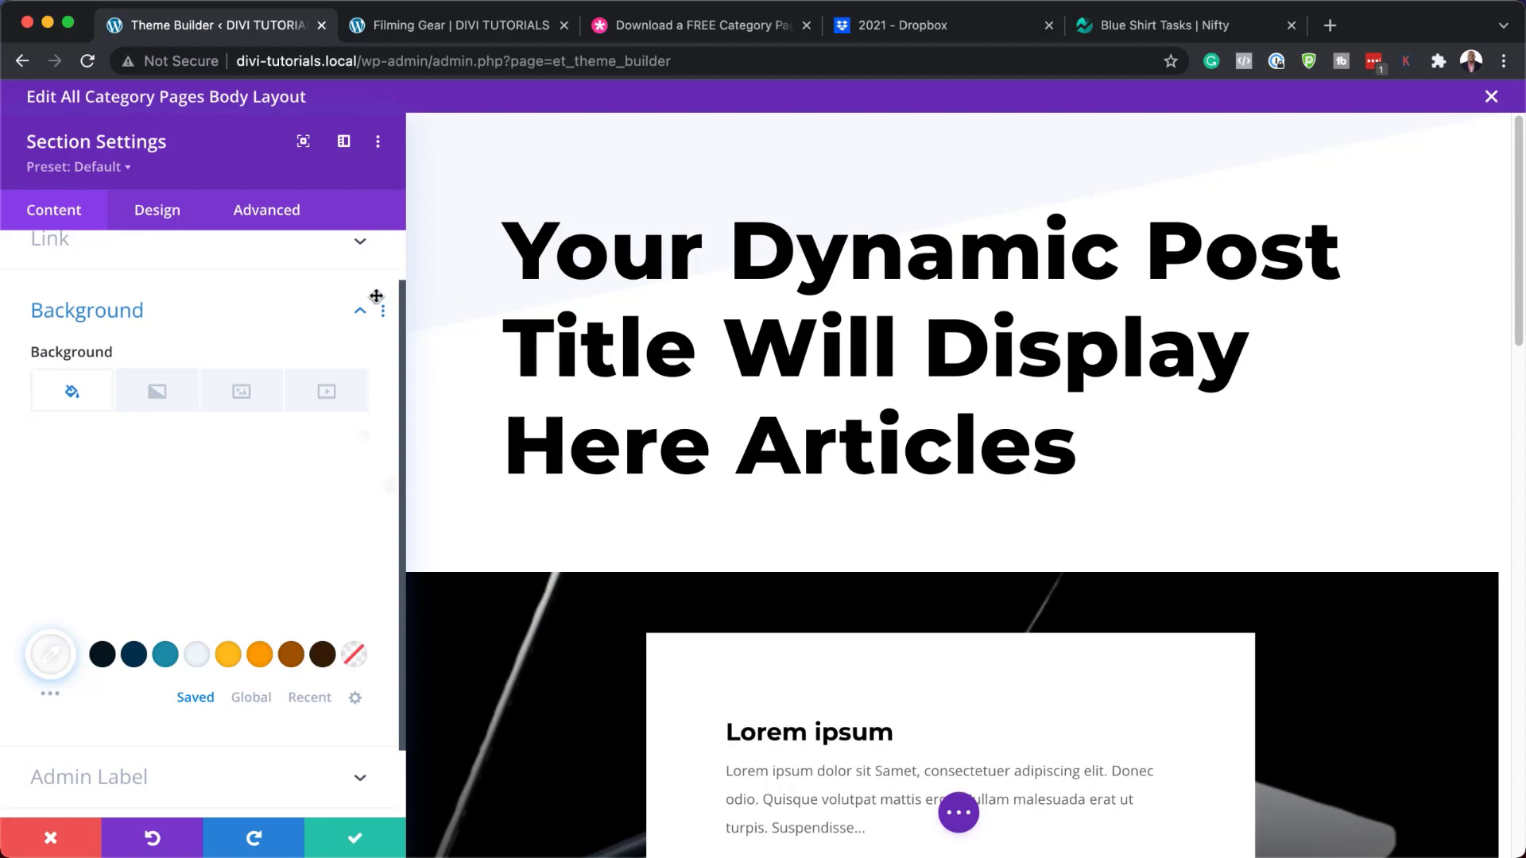
- Try several saved colours on the title section's top divider, ending with dark blue #02344f, and discard the section changes
{"action": "left_click", "coordinate": [156, 215]}
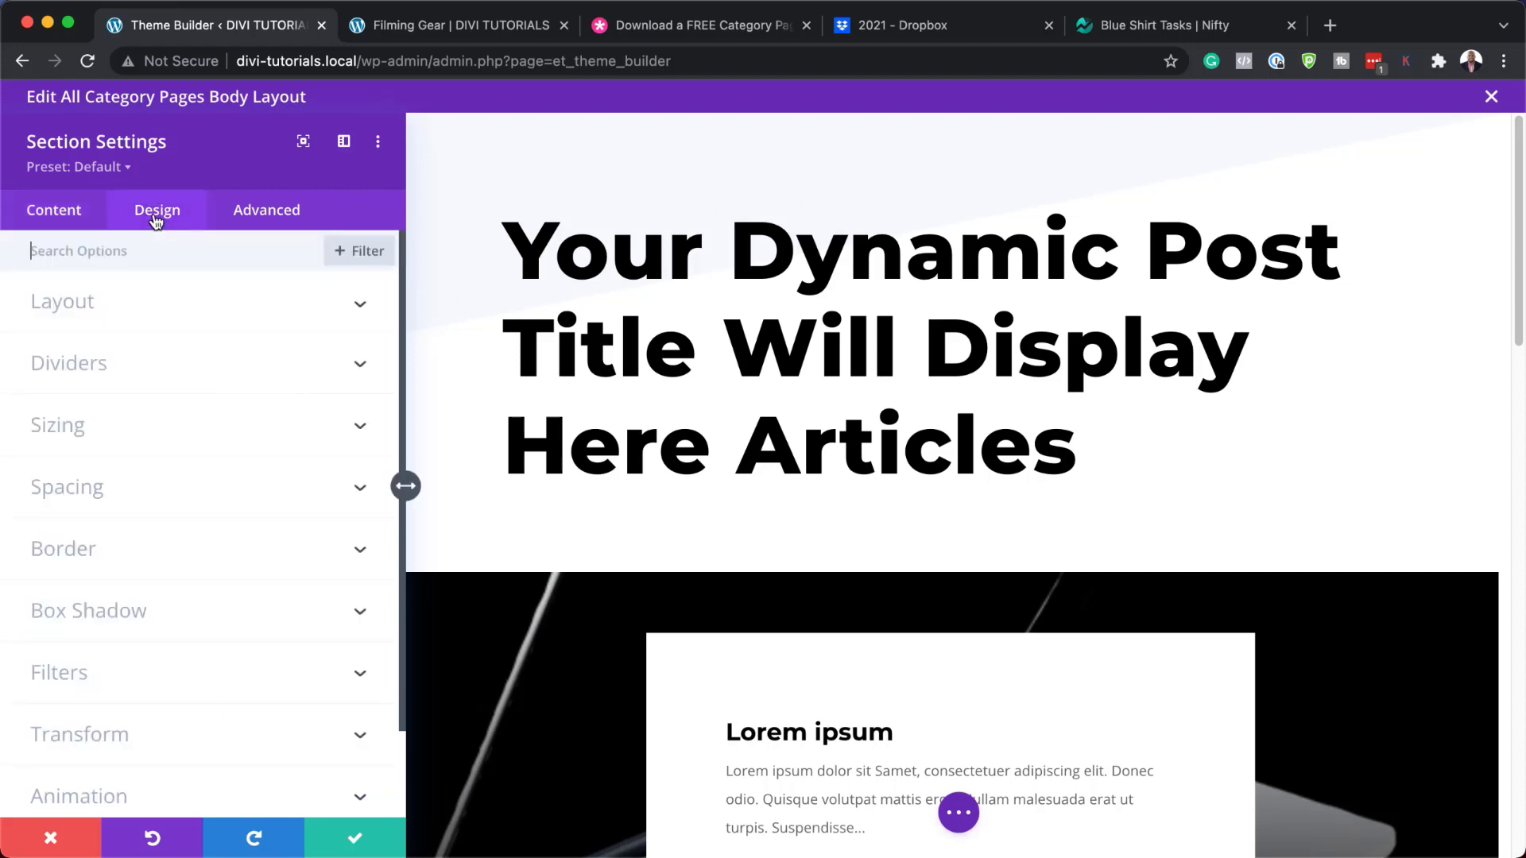
{"action": "left_click", "coordinate": [117, 365]}
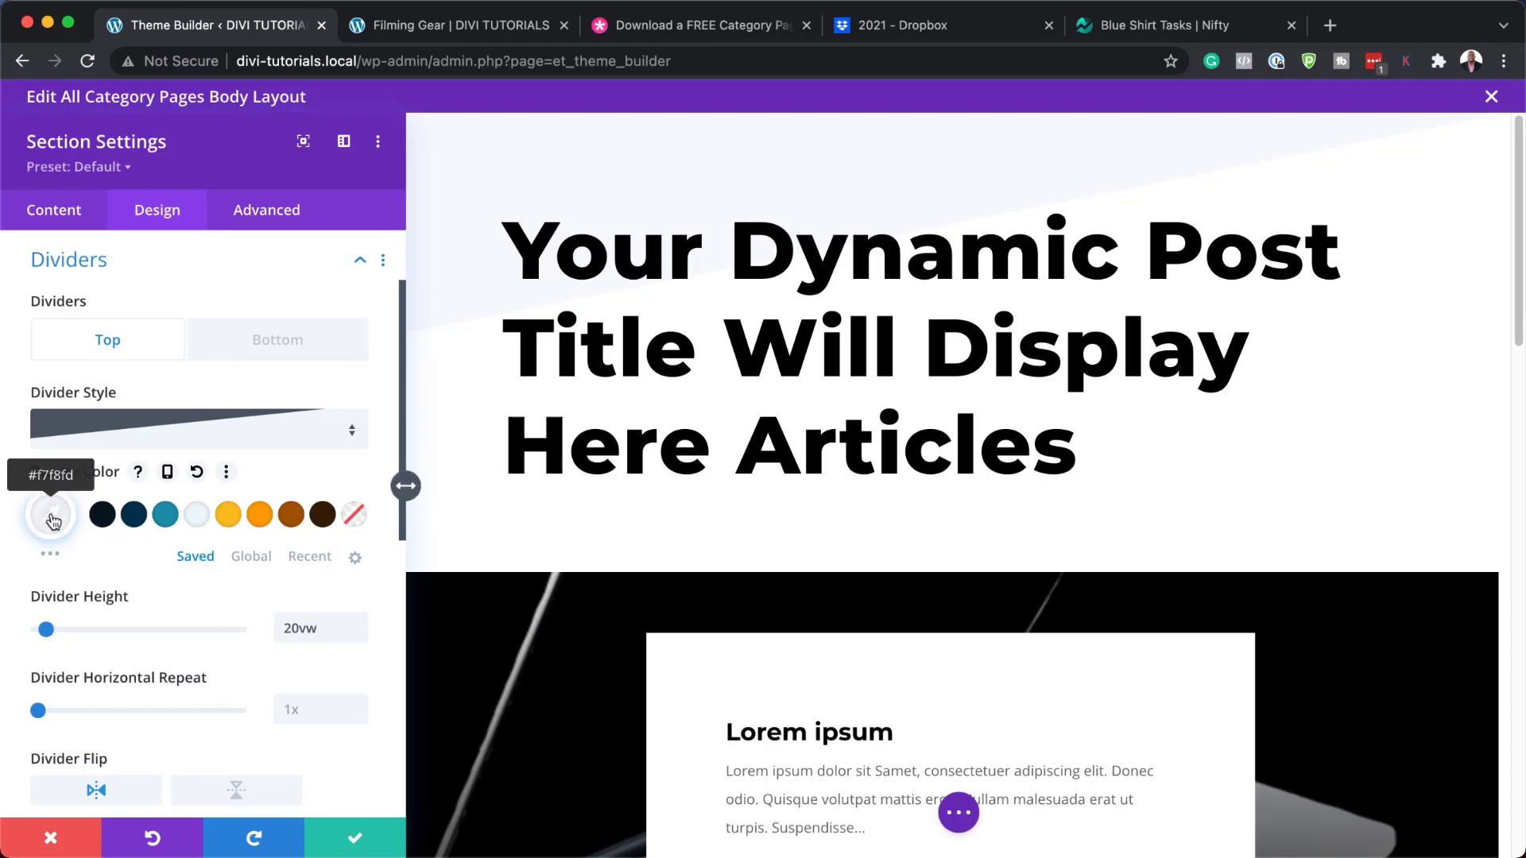
{"action": "left_click", "coordinate": [51, 517]}
{"action": "left_click", "coordinate": [139, 684]}
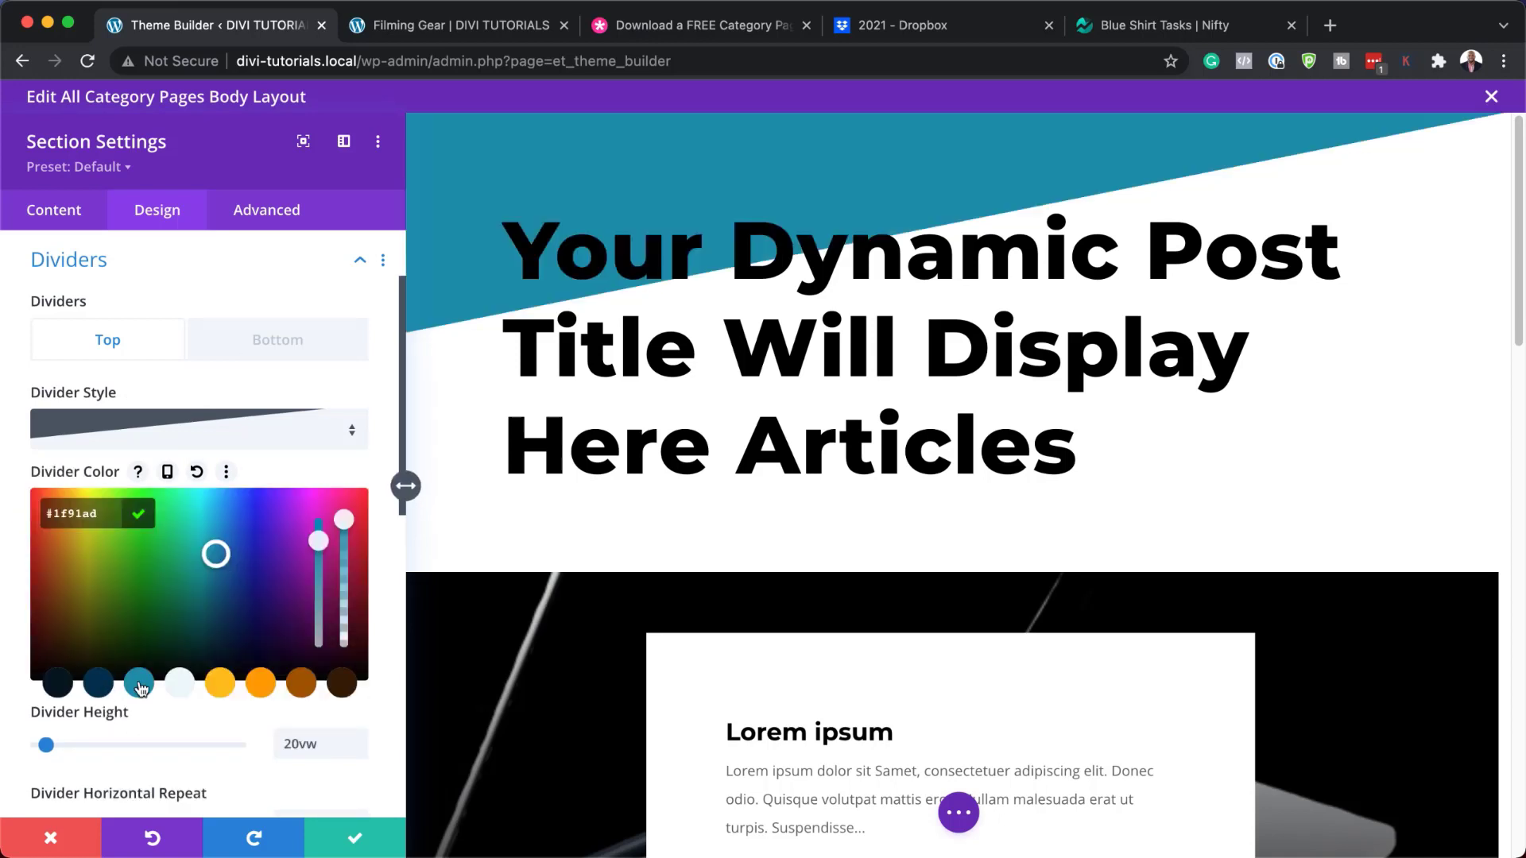
{"action": "left_click", "coordinate": [226, 686]}
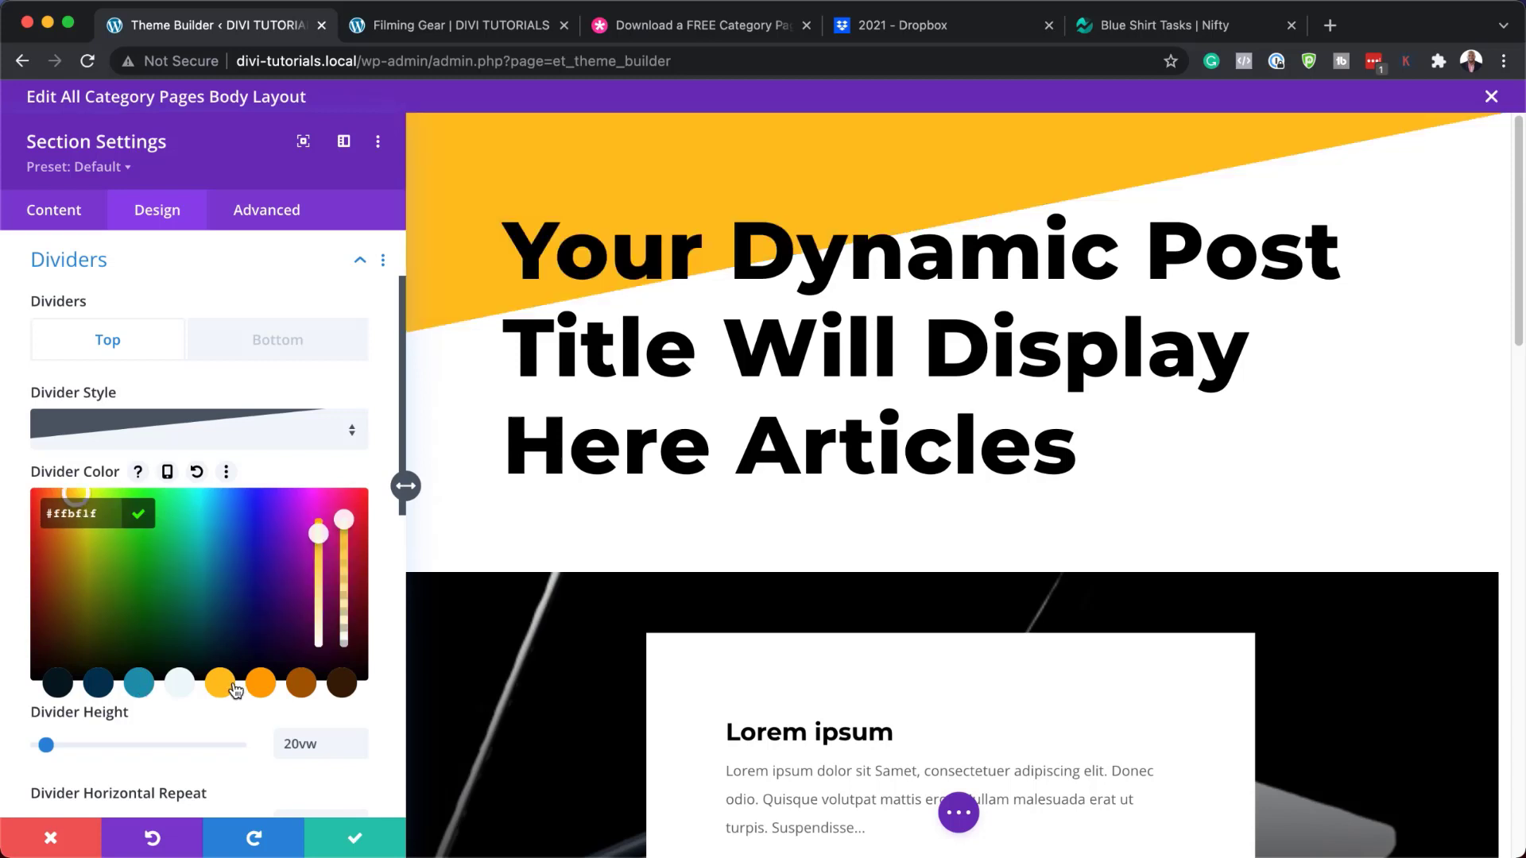
{"action": "left_click", "coordinate": [256, 686]}
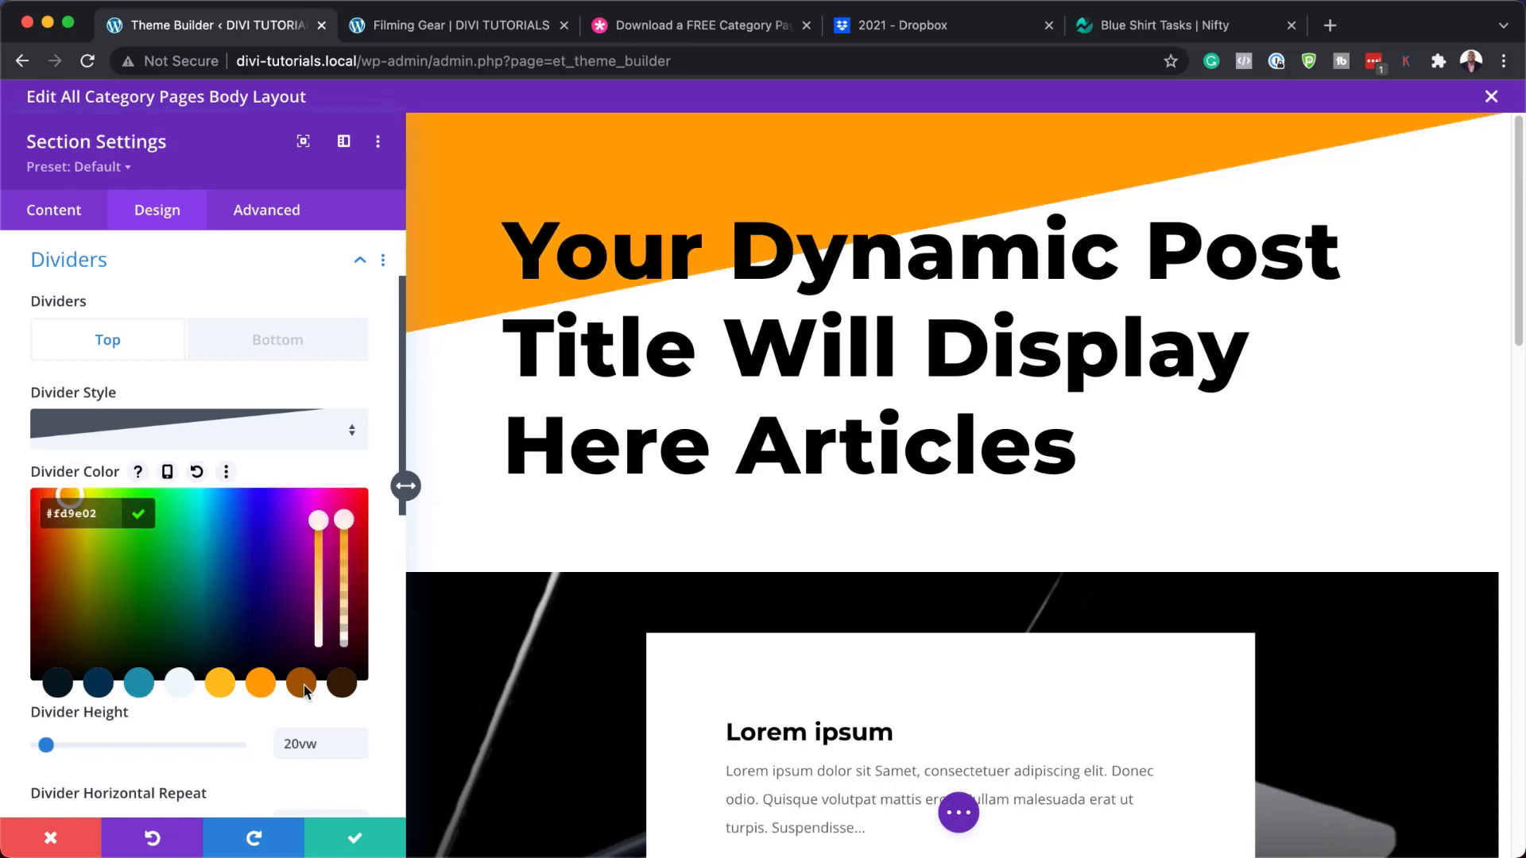
{"action": "left_click", "coordinate": [303, 685]}
{"action": "left_click", "coordinate": [345, 685]}
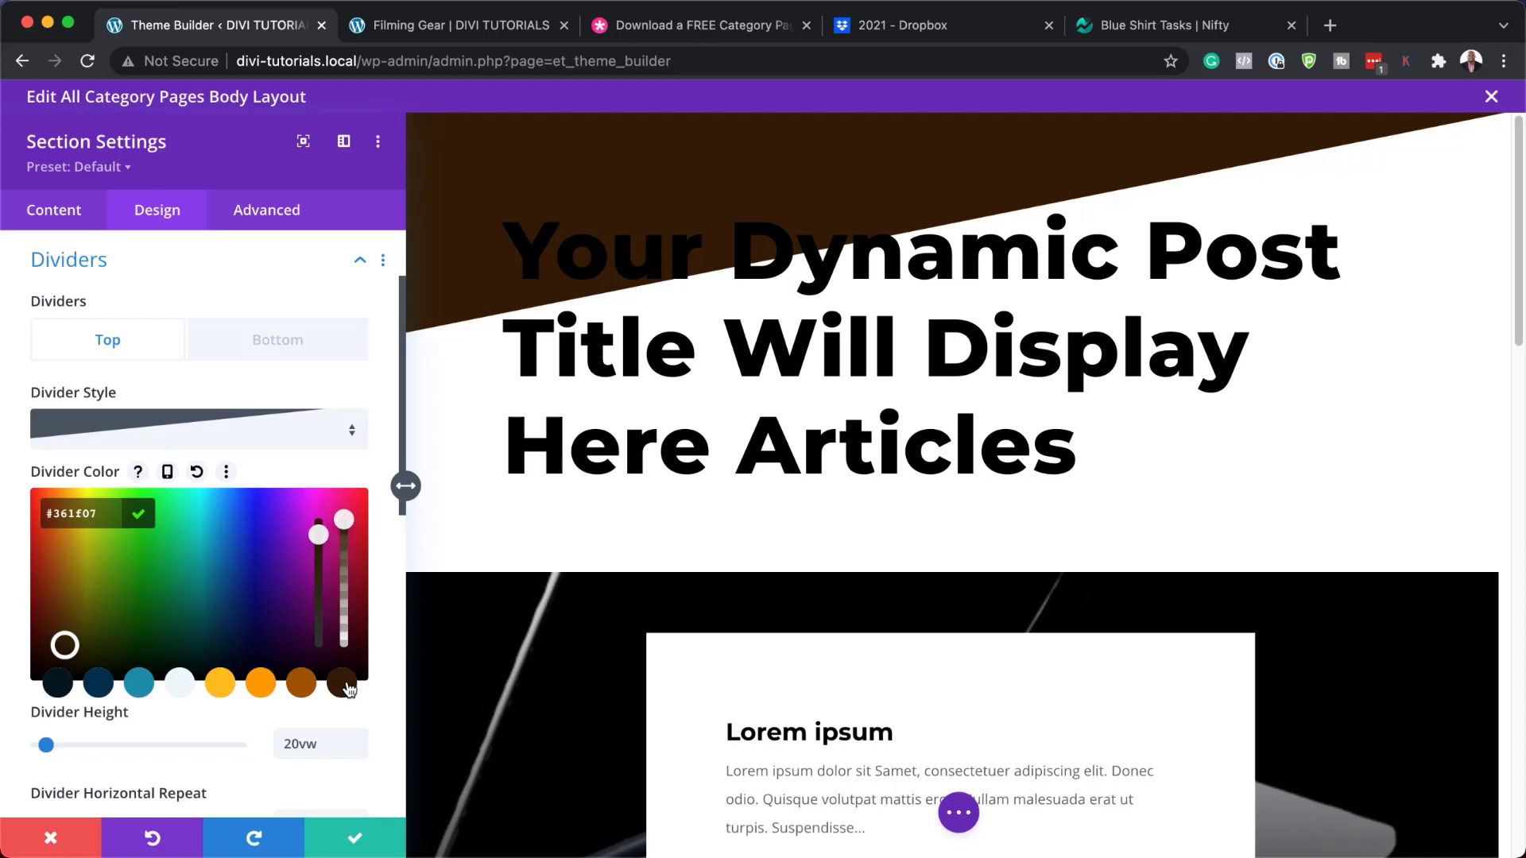
{"action": "left_click", "coordinate": [139, 685]}
{"action": "left_click", "coordinate": [96, 687]}
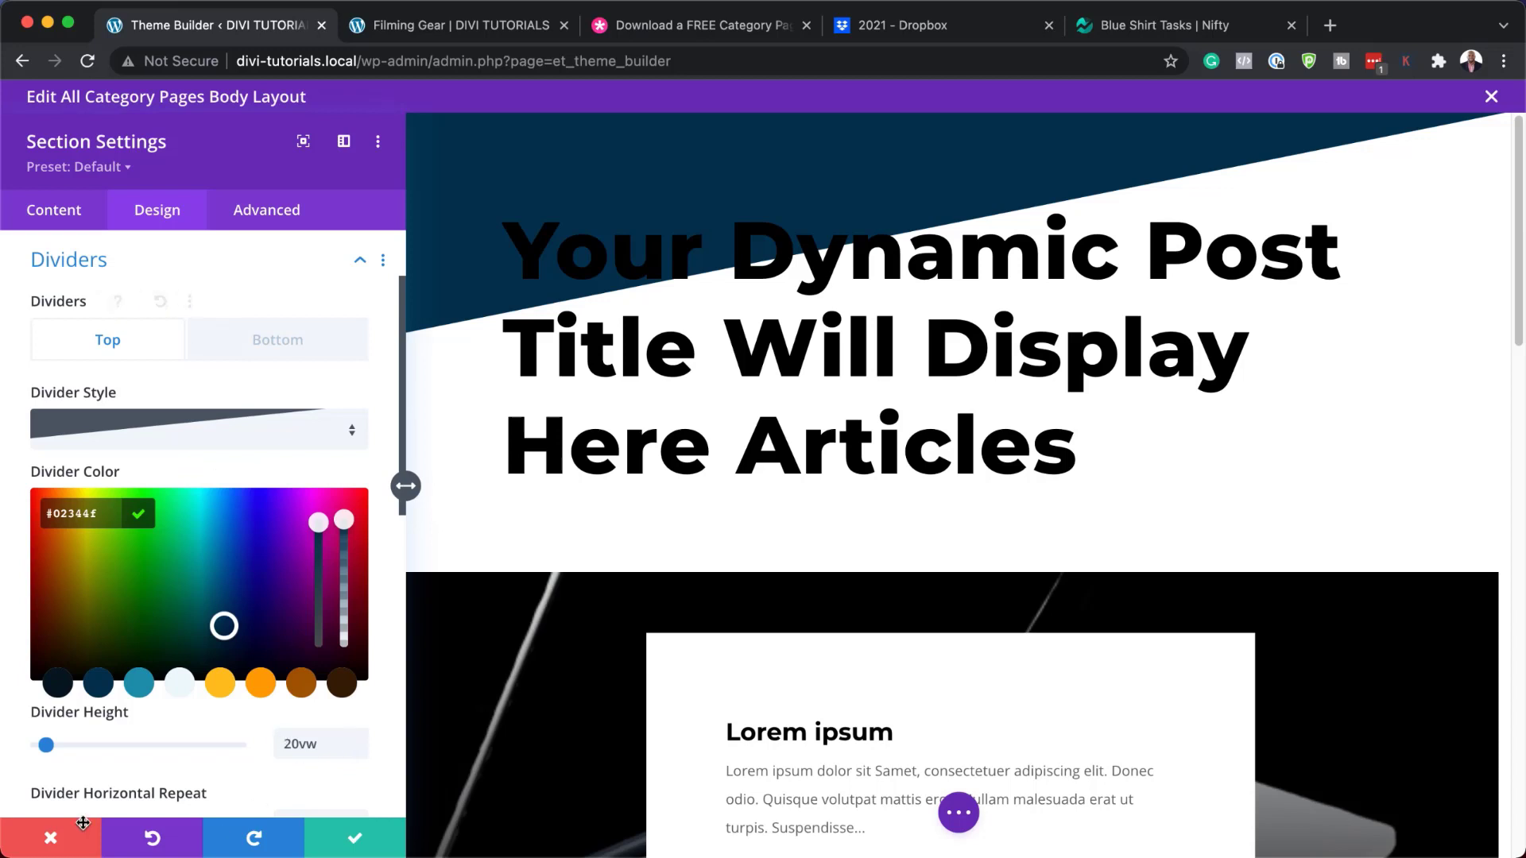
{"action": "left_click", "coordinate": [64, 843]}
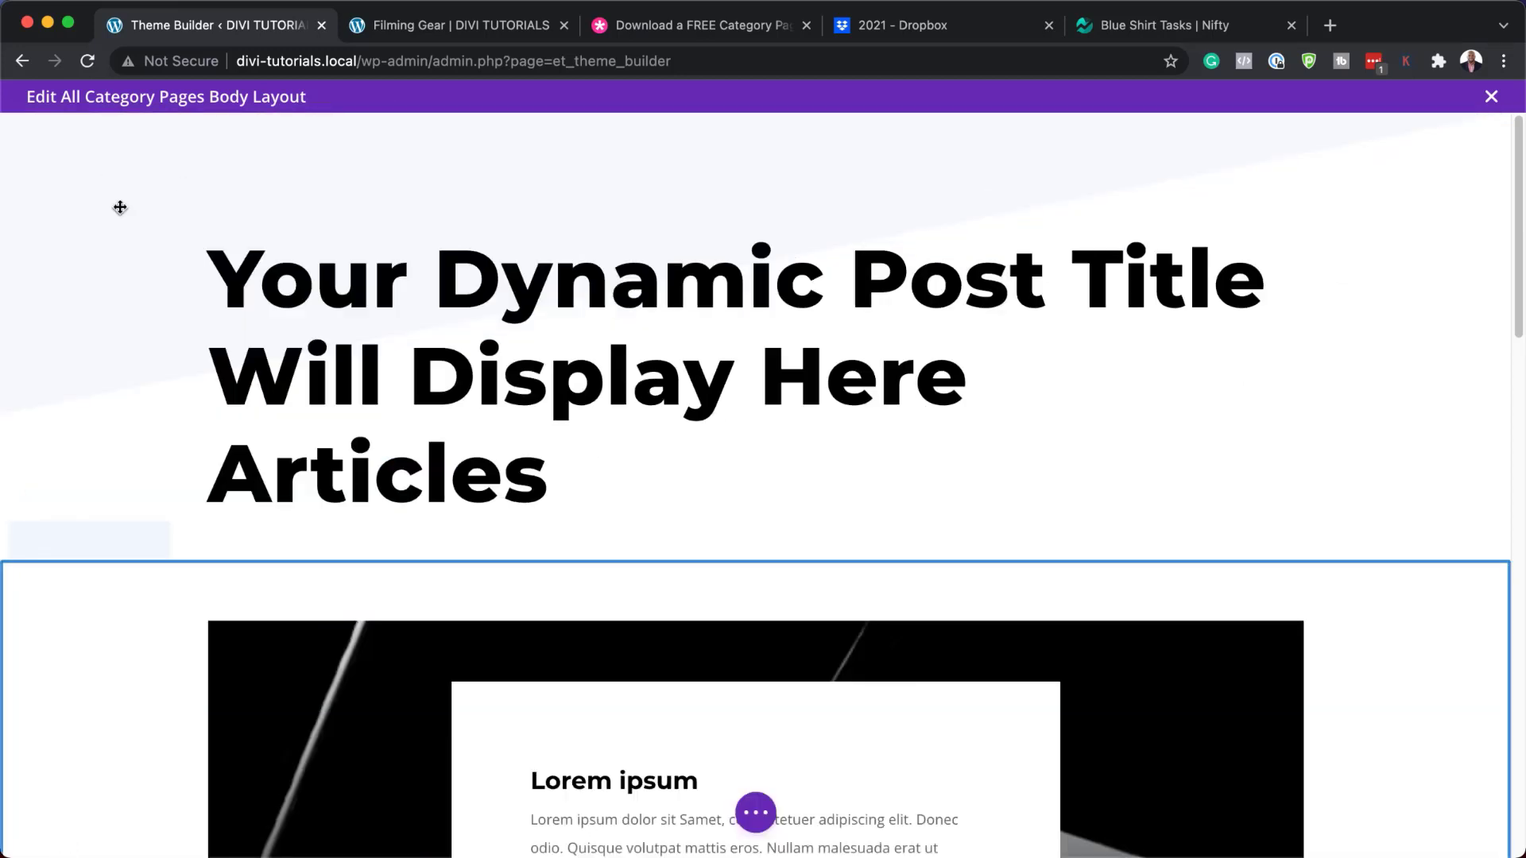
- Set the H1 heading font of the dynamic post title text module to PT Serif
{"action": "mouse_move", "coordinate": [115, 178]}
{"action": "mouse_move", "coordinate": [589, 307]}
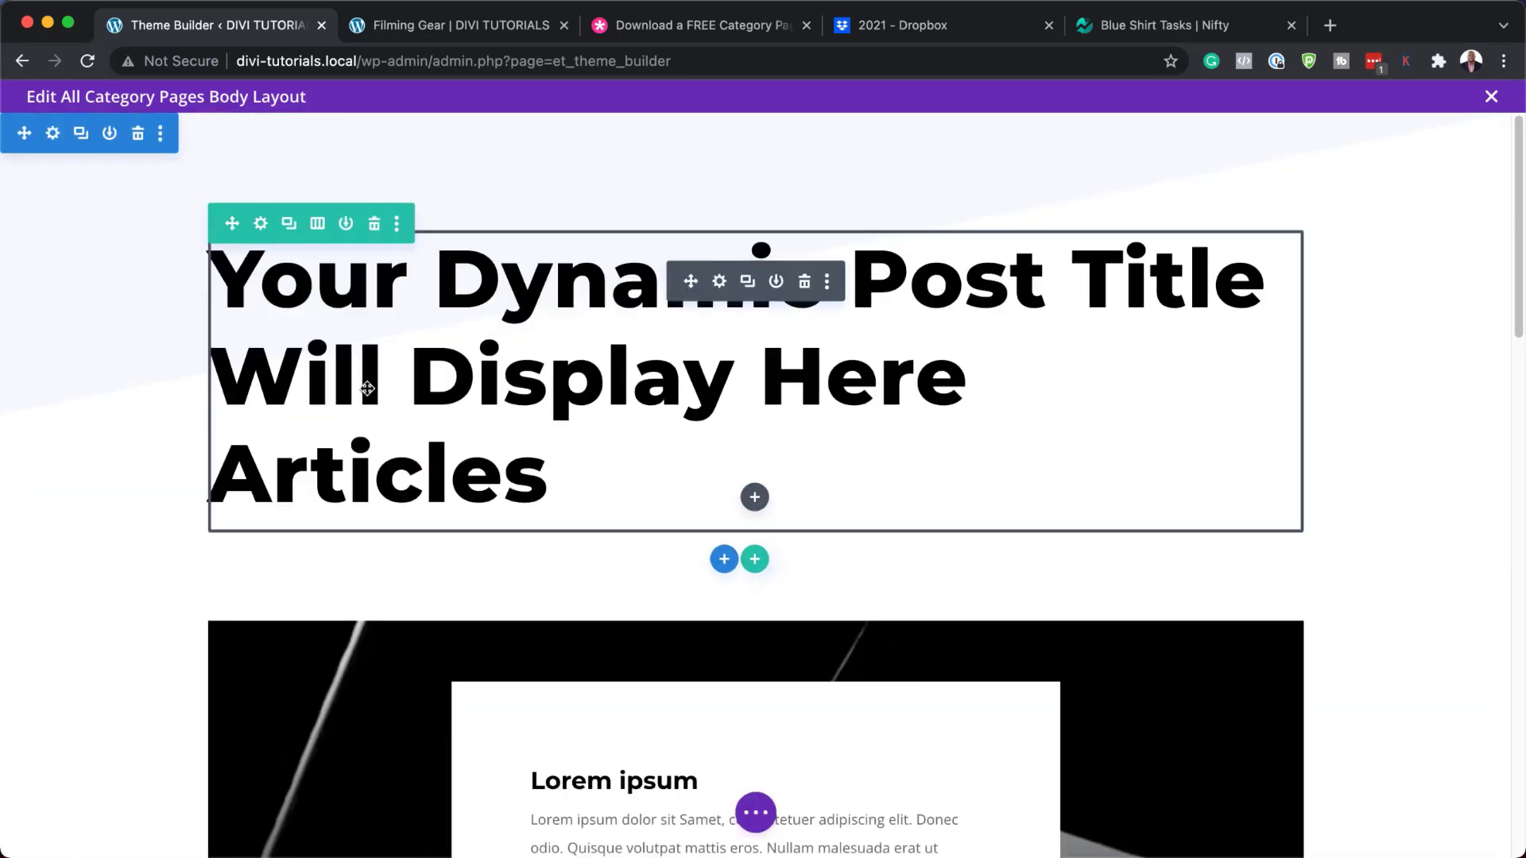
{"action": "left_click", "coordinate": [721, 283]}
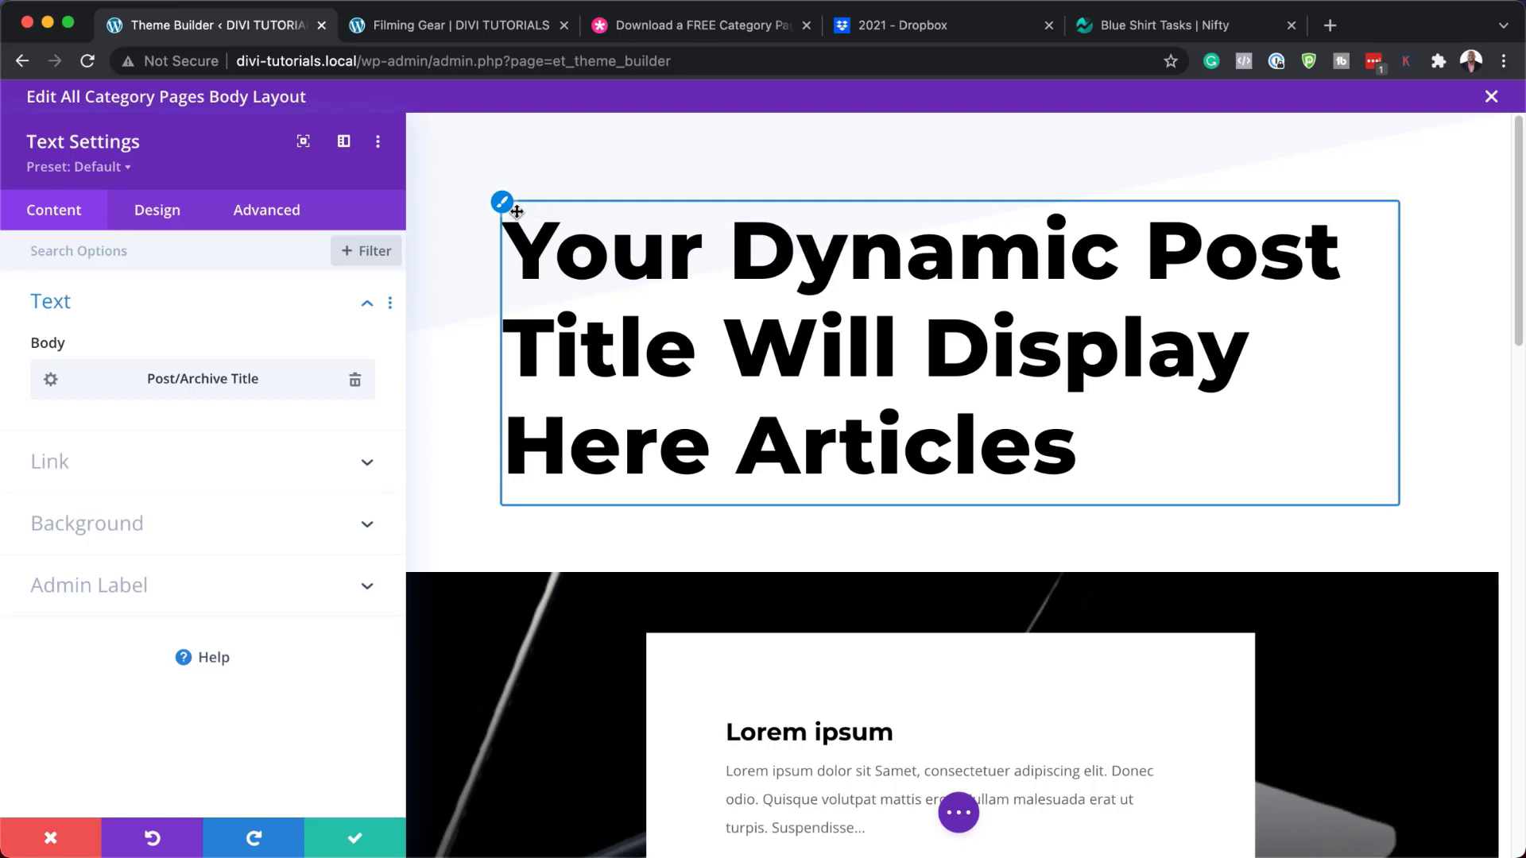
{"action": "left_click", "coordinate": [157, 209]}
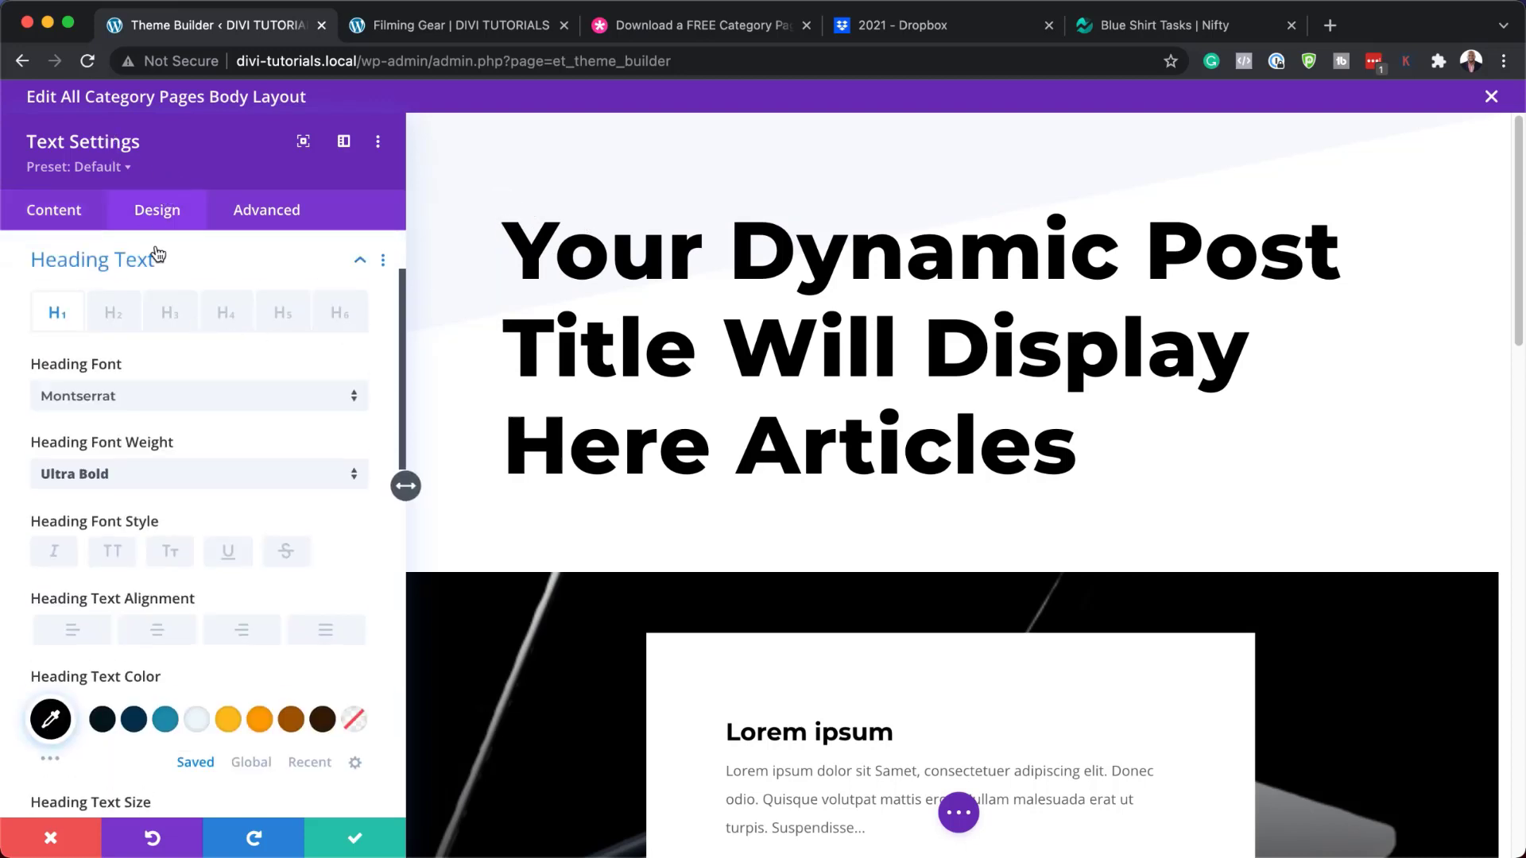
{"action": "left_click", "coordinate": [181, 403]}
{"action": "left_click", "coordinate": [181, 311]}
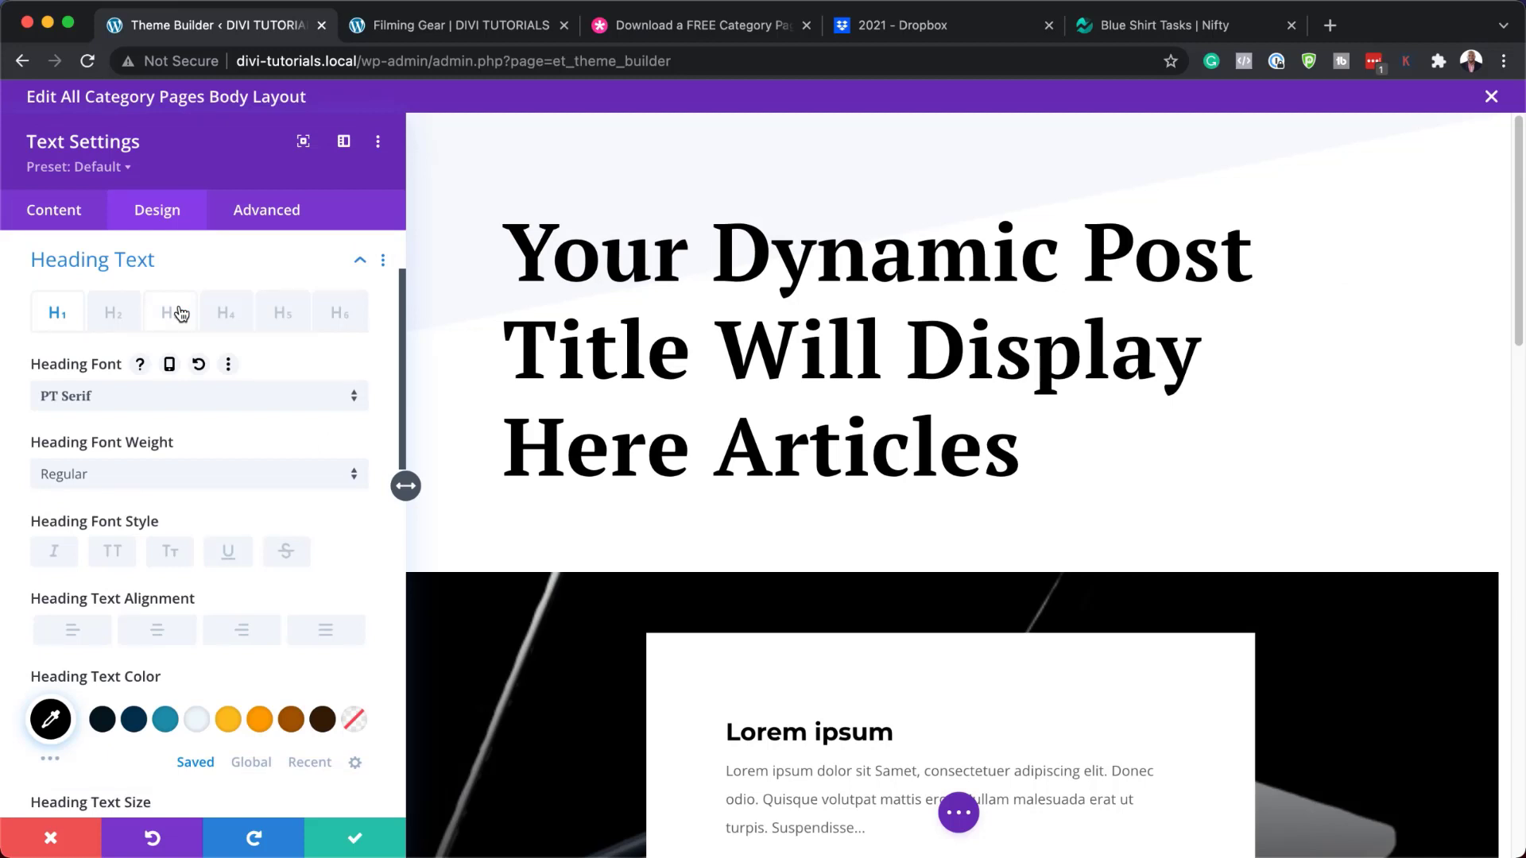
- Try several saved colours on the title's heading text, ending with teal #1f91ad
{"action": "scroll", "coordinate": [159, 692], "scroll_direction": "down", "scroll_amount": 2}
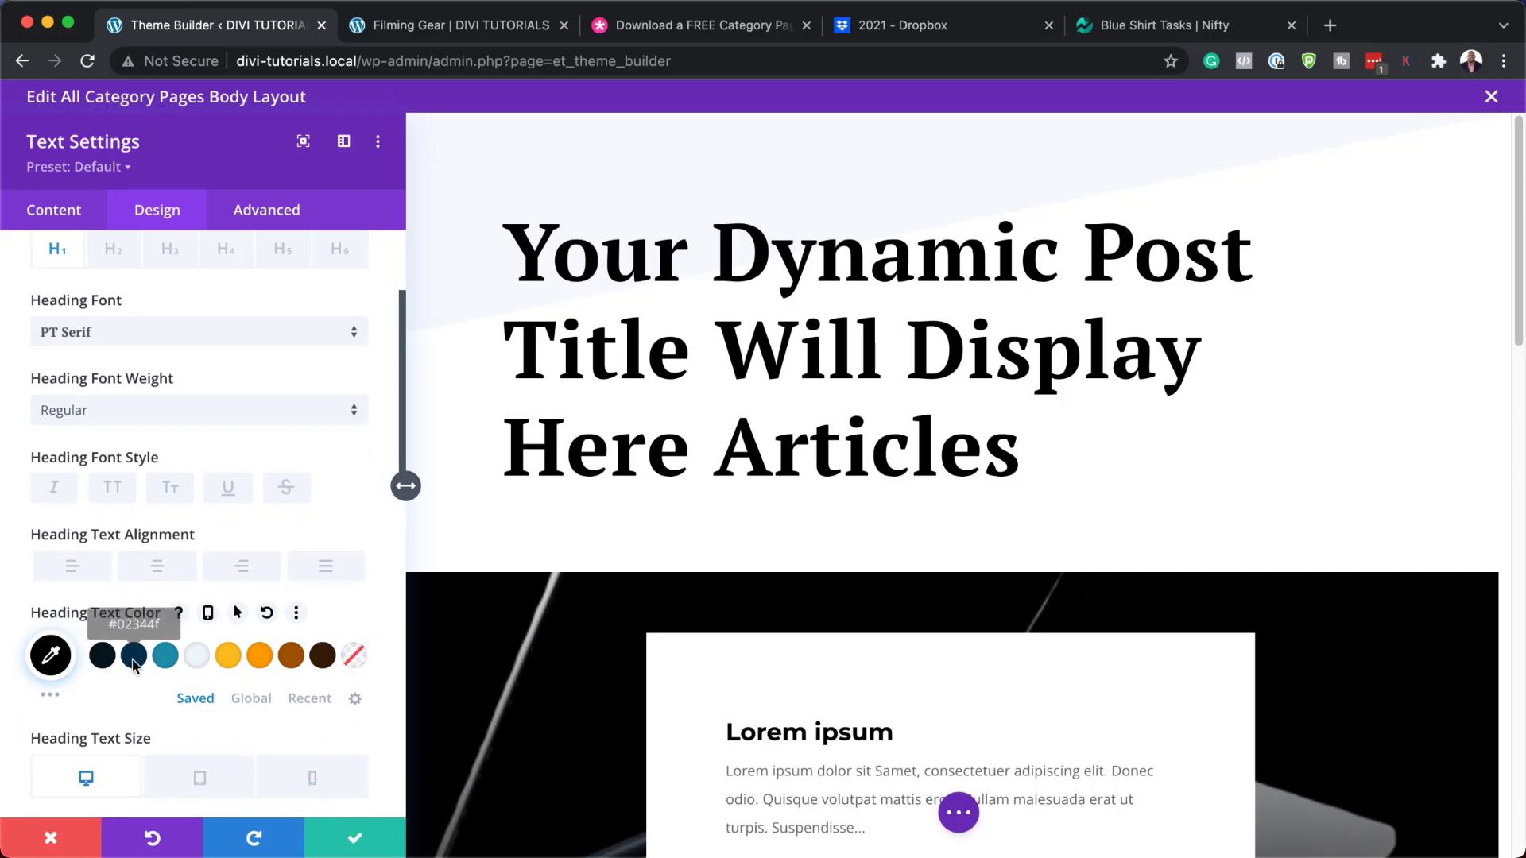
{"action": "scroll", "coordinate": [127, 636], "scroll_direction": "down", "scroll_amount": 1}
{"action": "left_click", "coordinate": [291, 605]}
{"action": "left_click", "coordinate": [267, 610]}
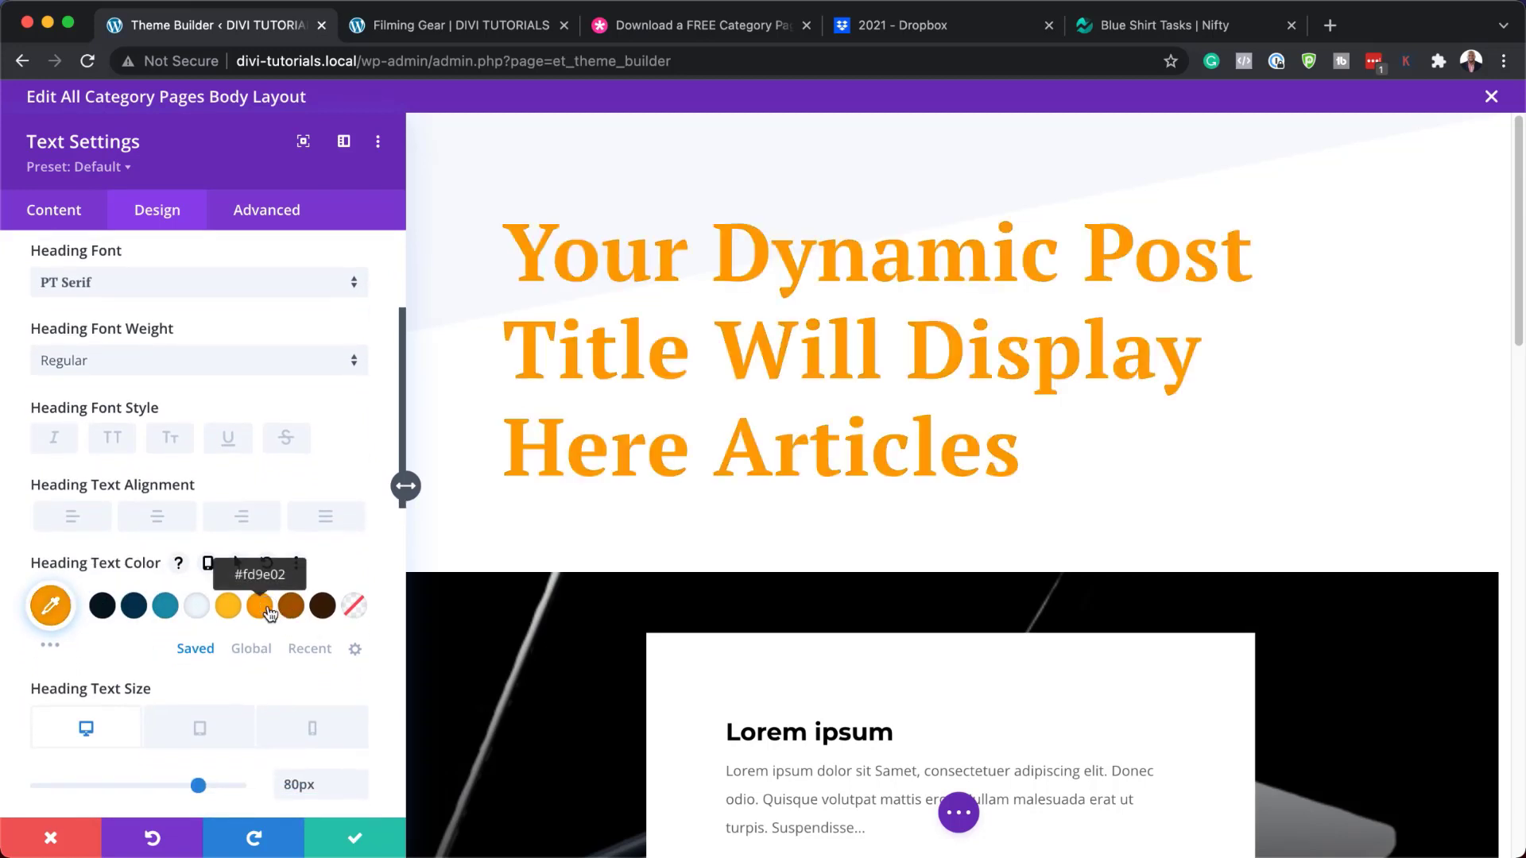
{"action": "left_click", "coordinate": [229, 611]}
{"action": "left_click", "coordinate": [203, 620]}
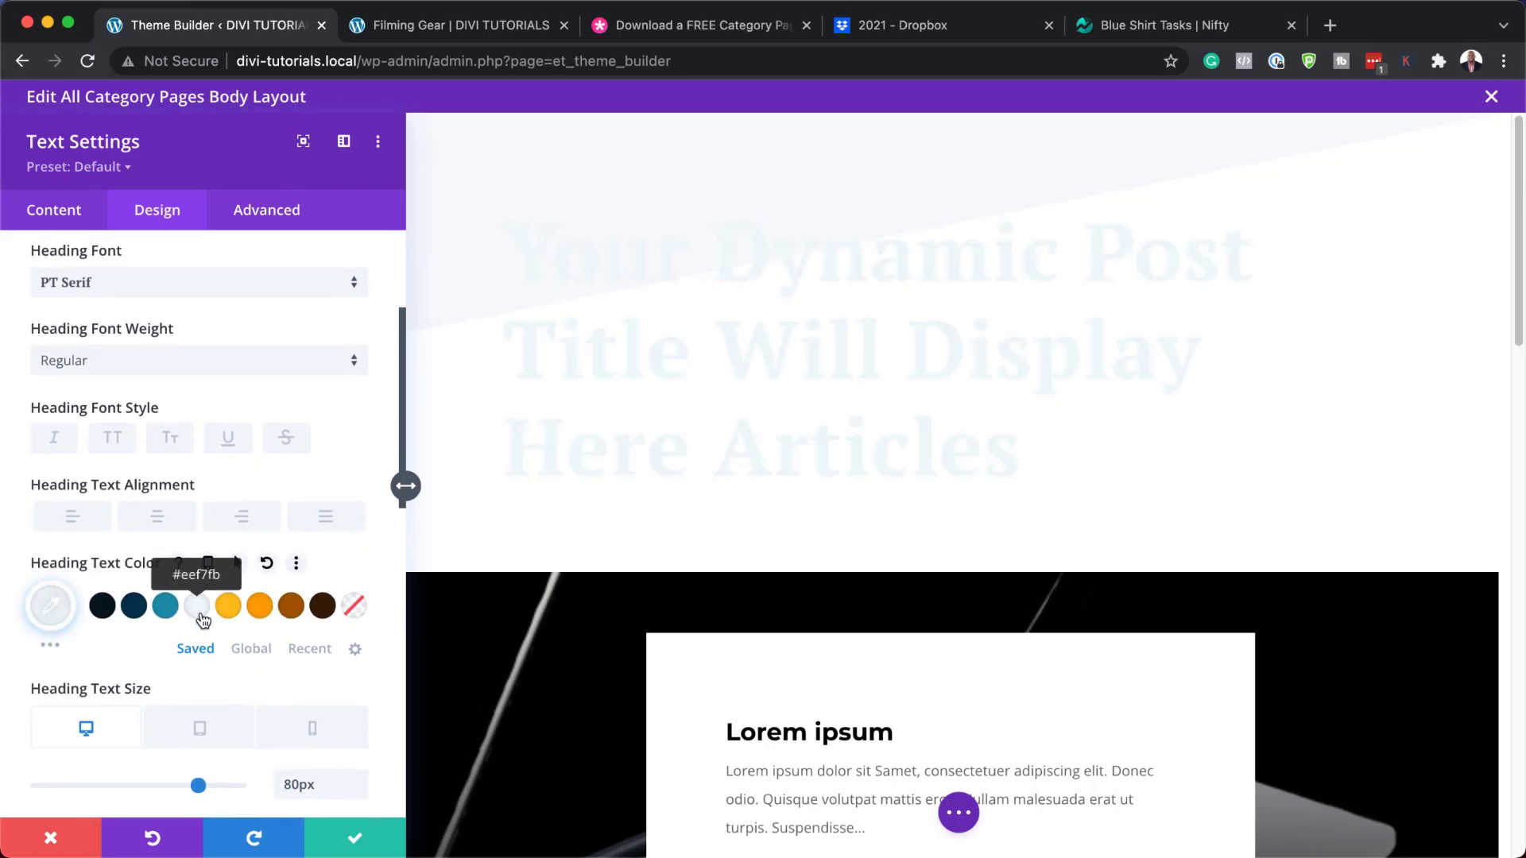
{"action": "left_click", "coordinate": [156, 615]}
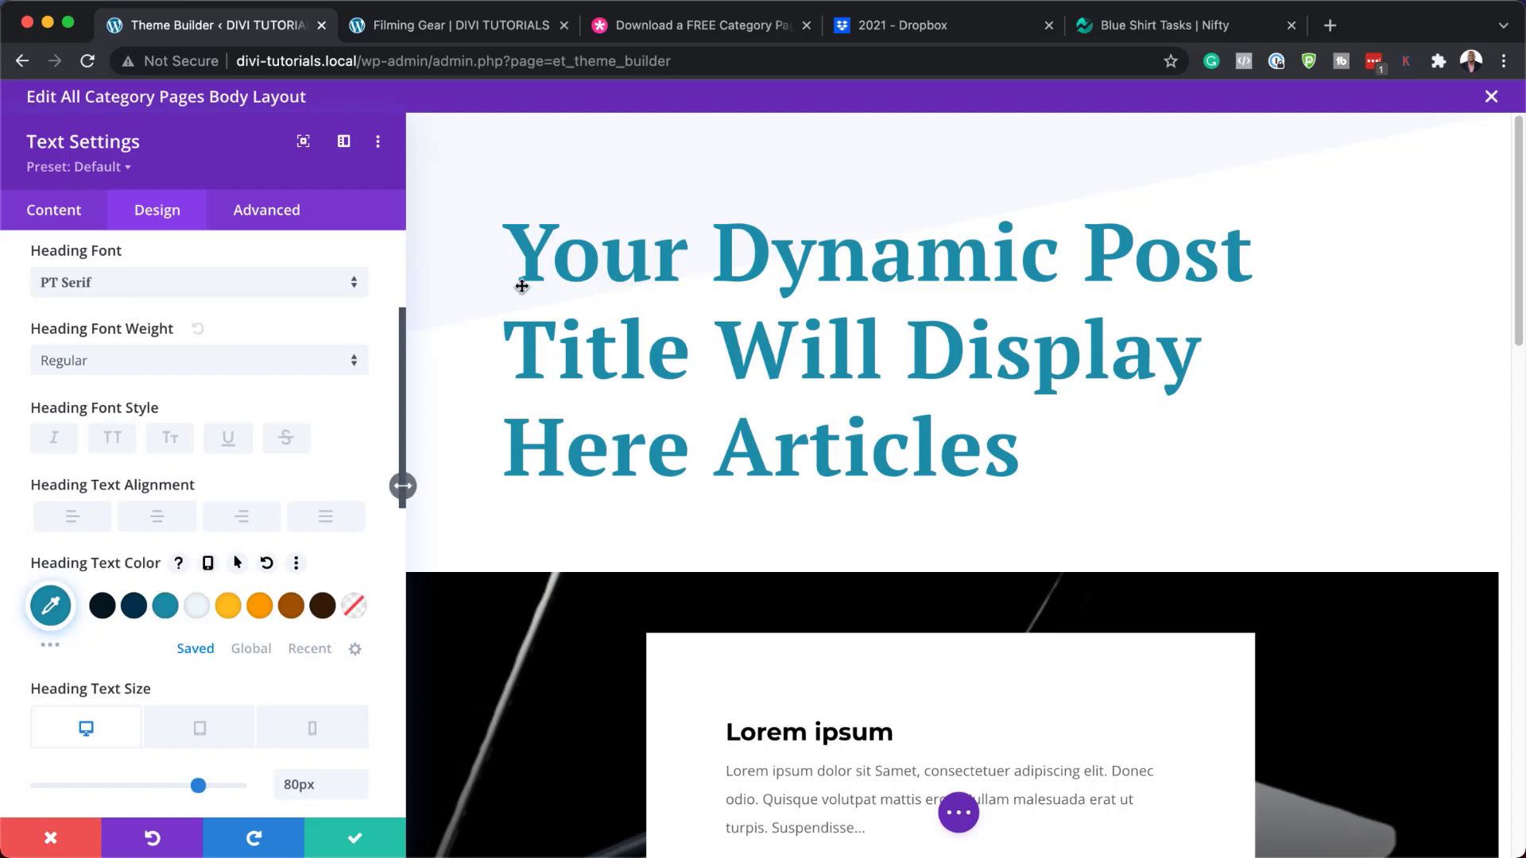
- Reduce the title's heading text size to 59px and discard the text module's changes
{"action": "scroll", "coordinate": [294, 660], "scroll_direction": "down", "scroll_amount": 5}
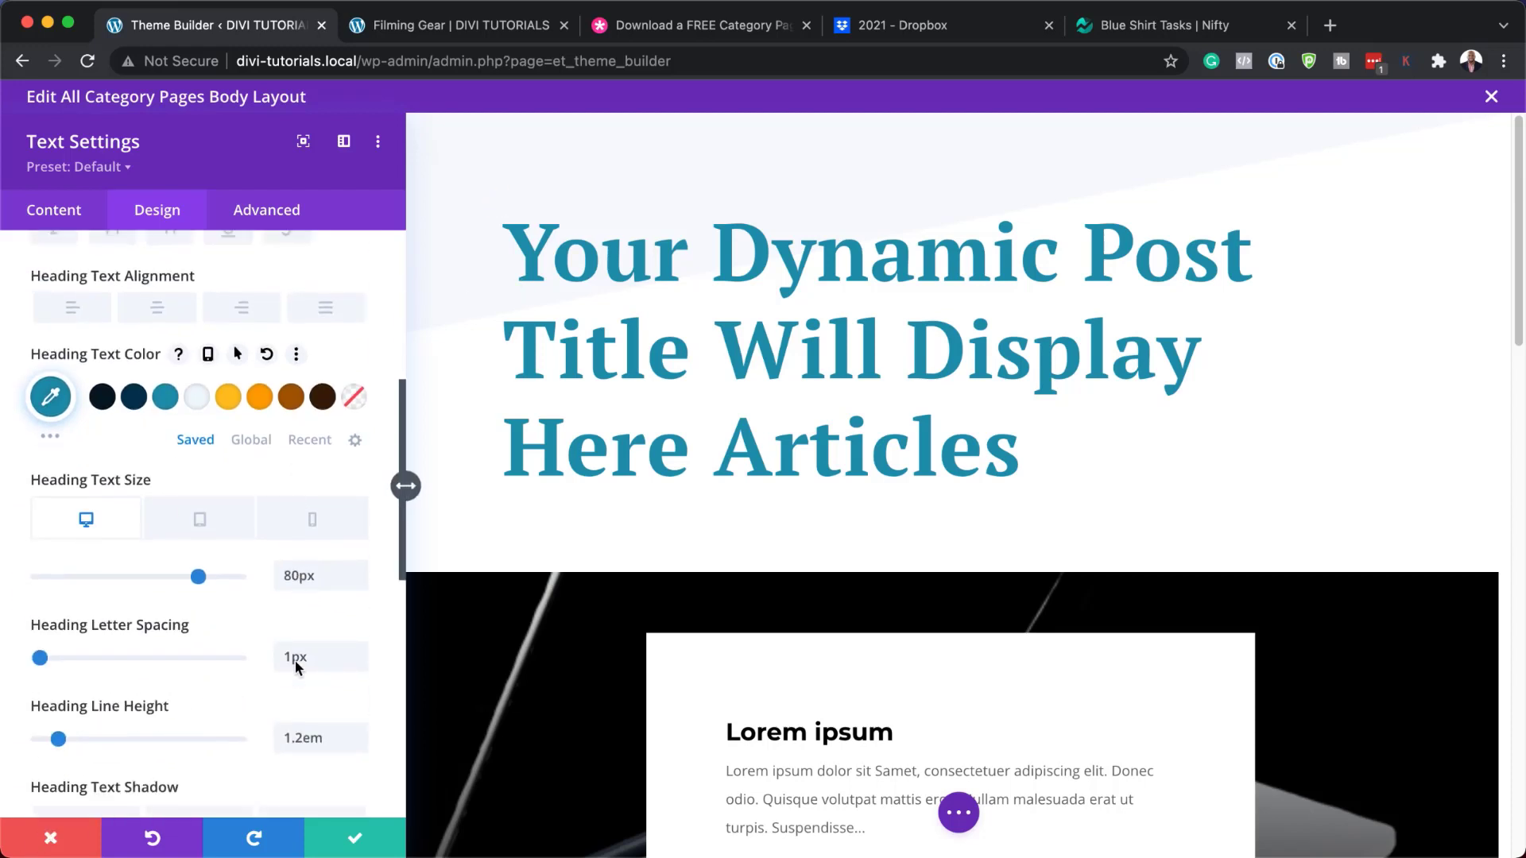
{"action": "left_click_drag", "start_coordinate": [197, 515], "coordinate": [157, 524]}
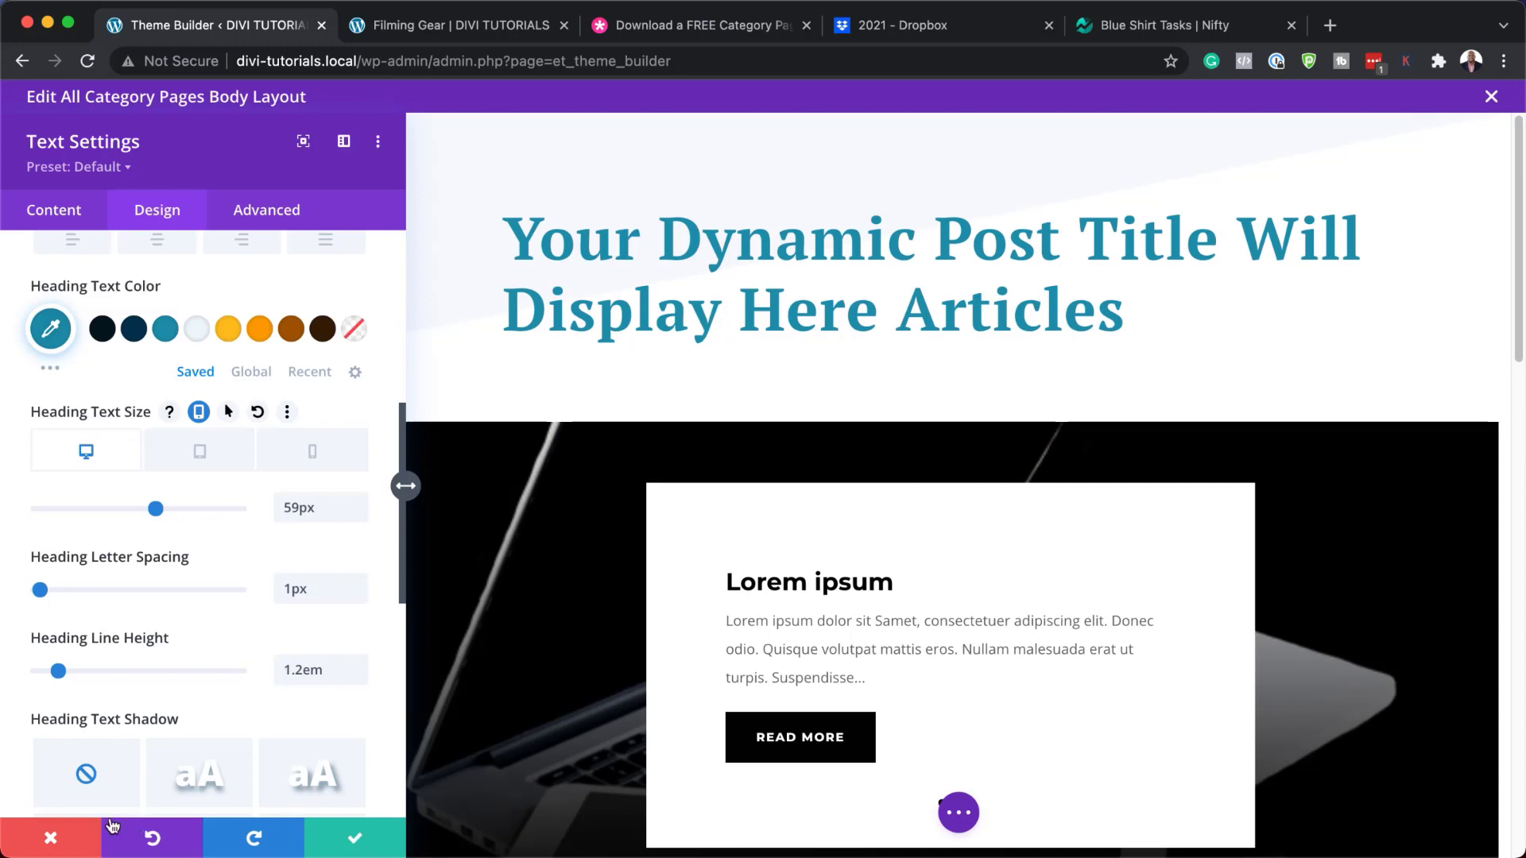
{"action": "left_click", "coordinate": [74, 847]}
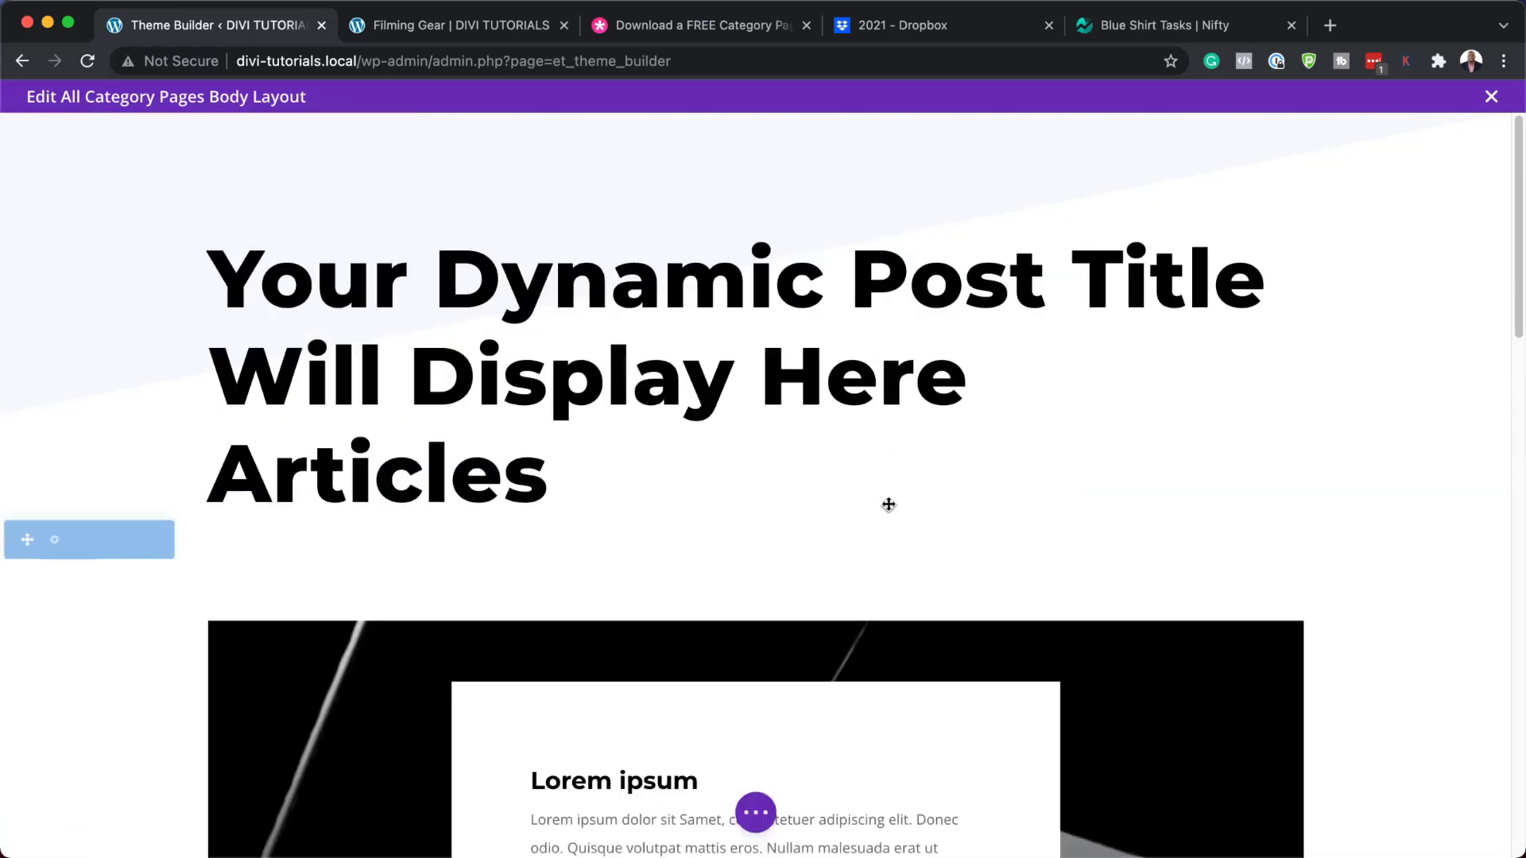
- Review the slider row's background colour and gradient, and remove its laptop background image
{"action": "scroll", "coordinate": [885, 504], "scroll_direction": "down", "scroll_amount": 5}
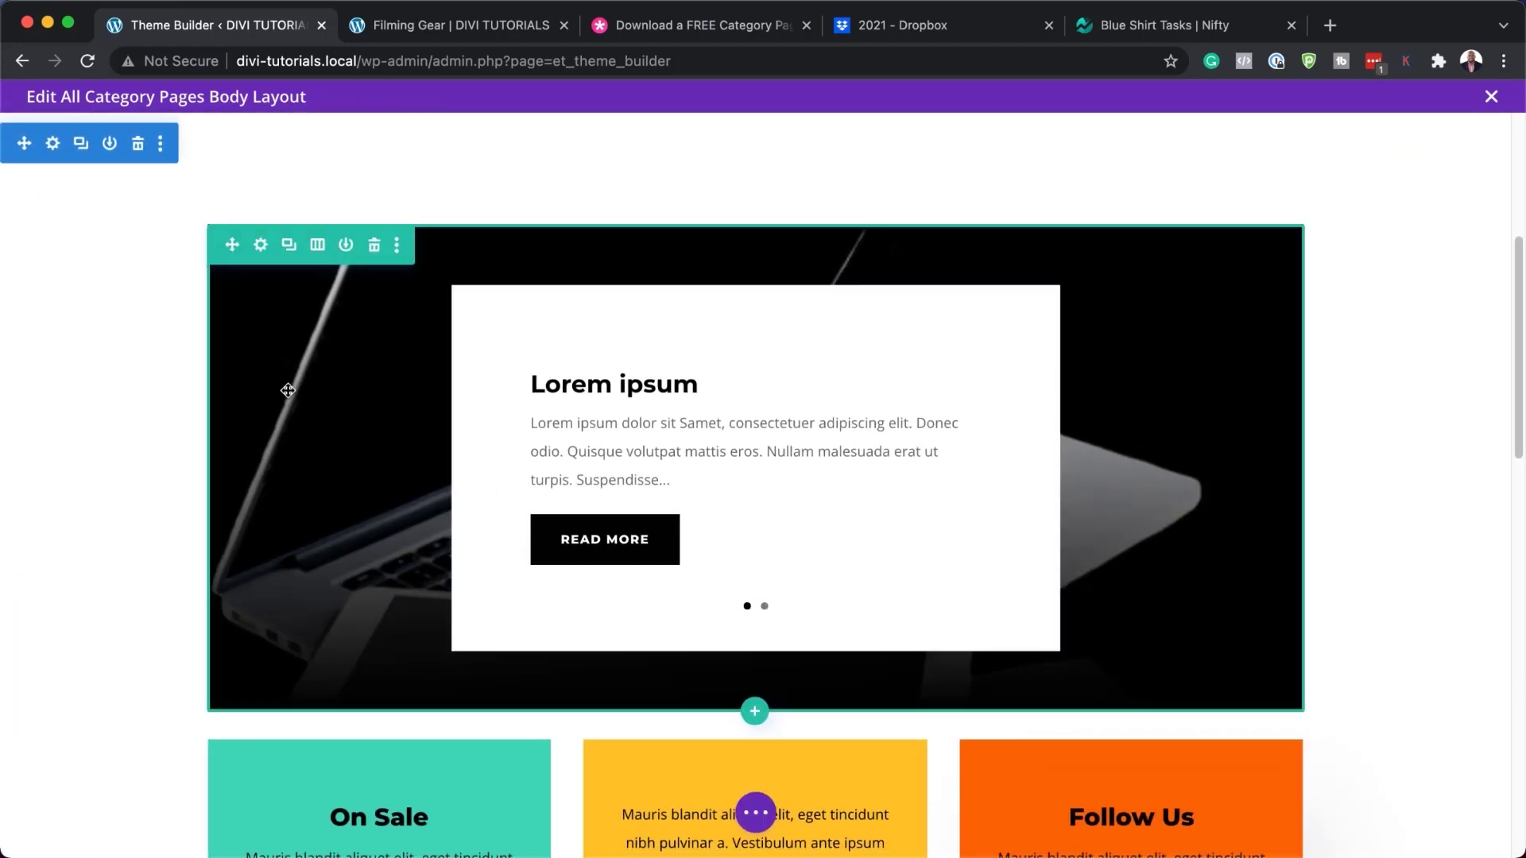
{"action": "left_click", "coordinate": [261, 246]}
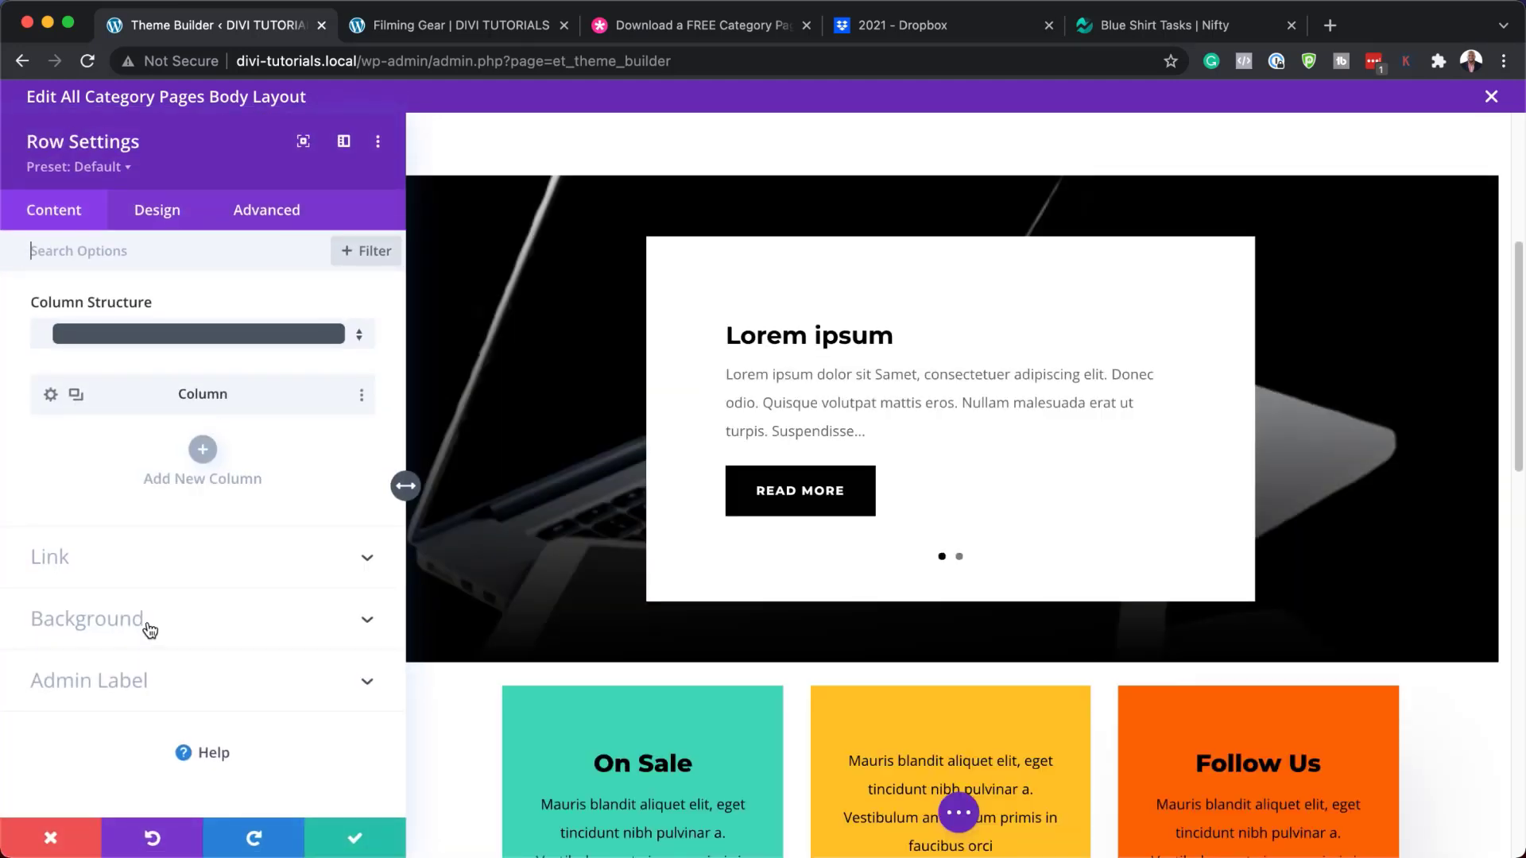
{"action": "left_click", "coordinate": [148, 628]}
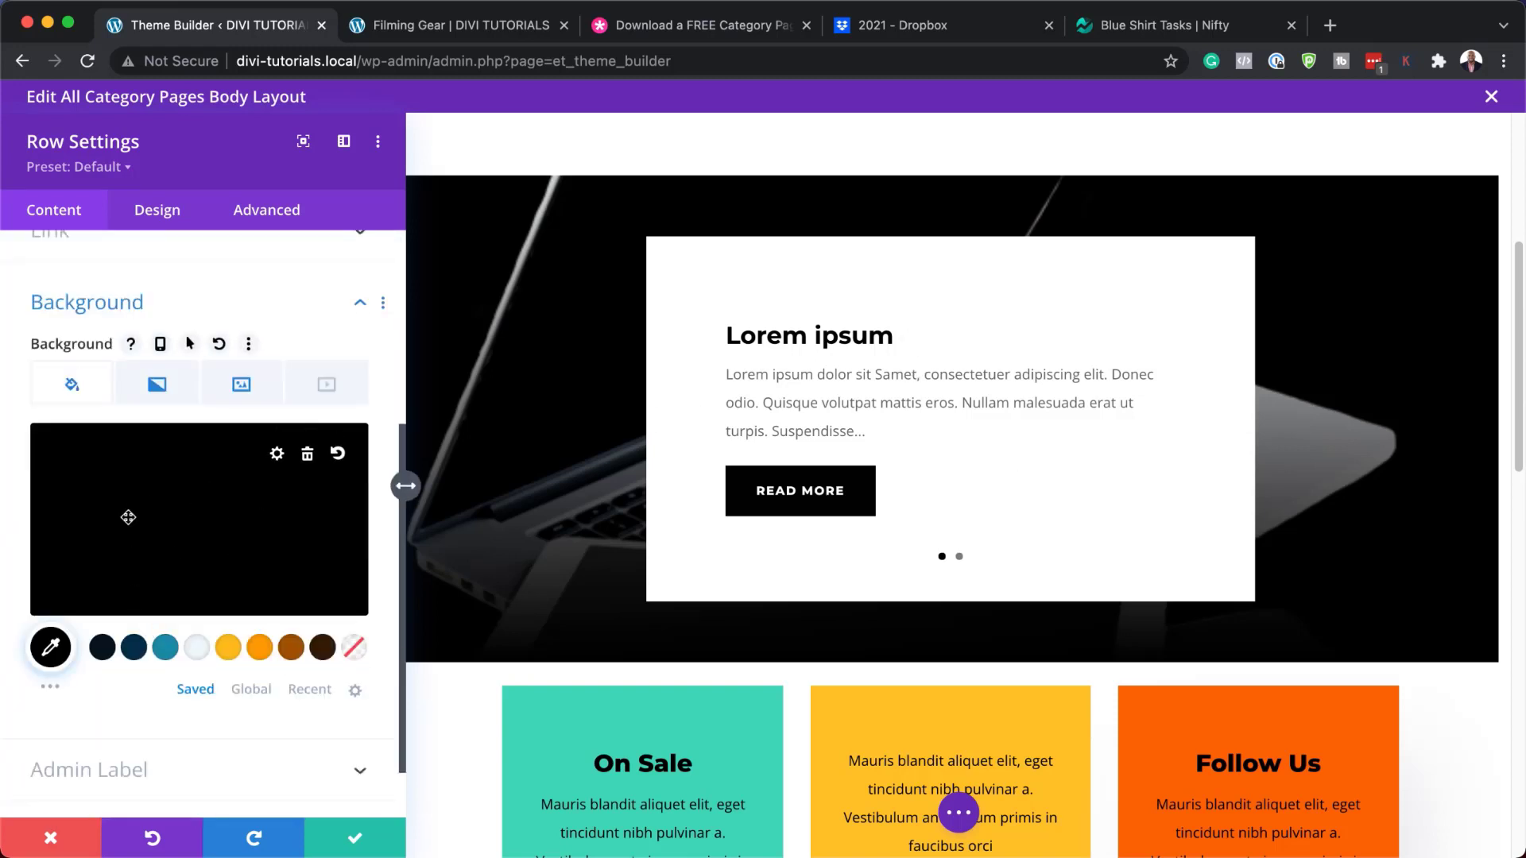
{"action": "left_click", "coordinate": [156, 384]}
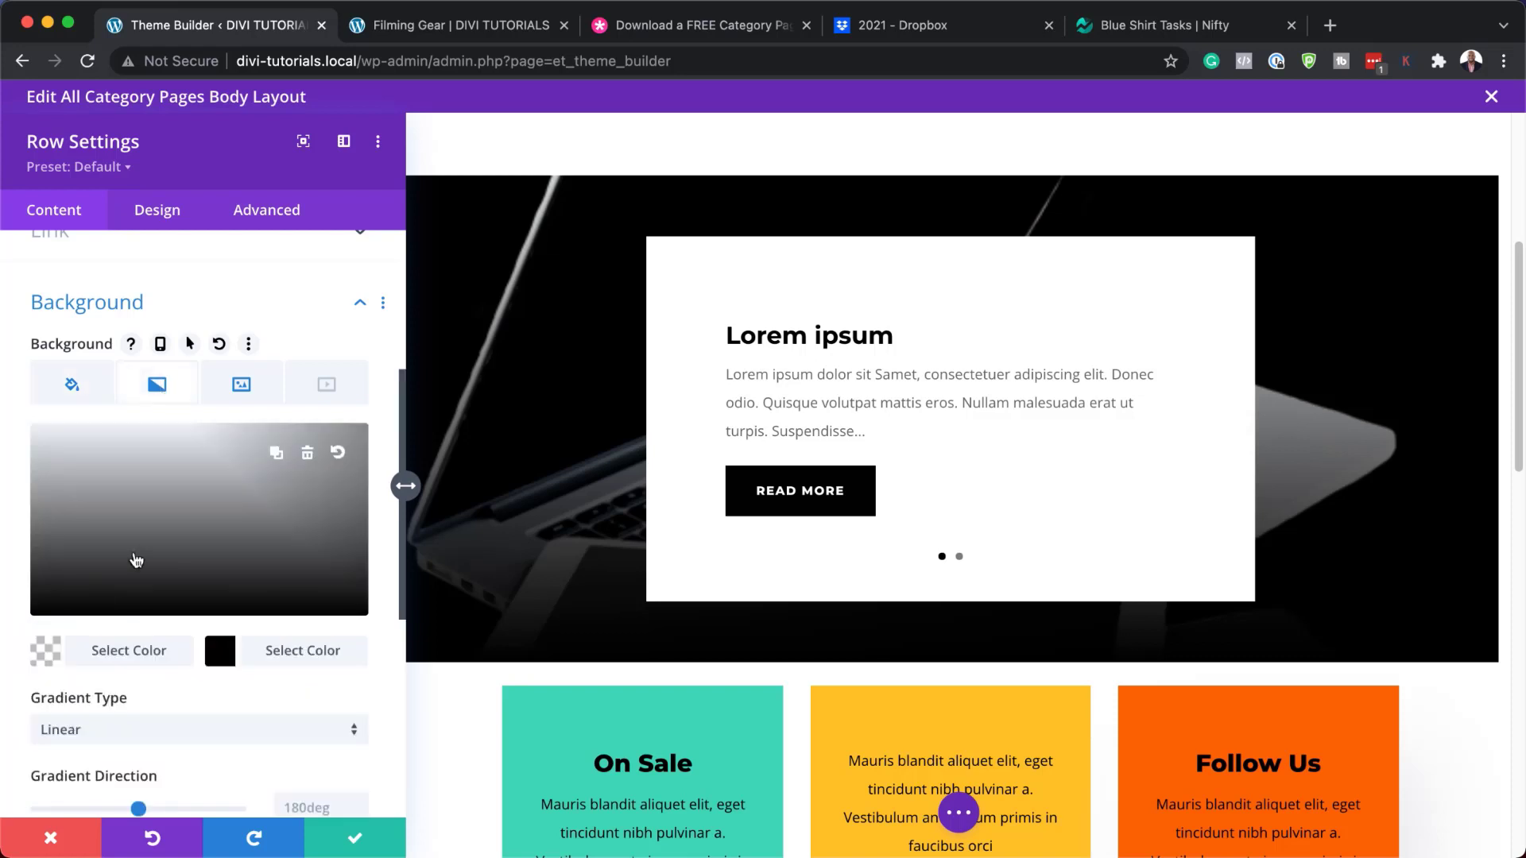
{"action": "left_click", "coordinate": [241, 384]}
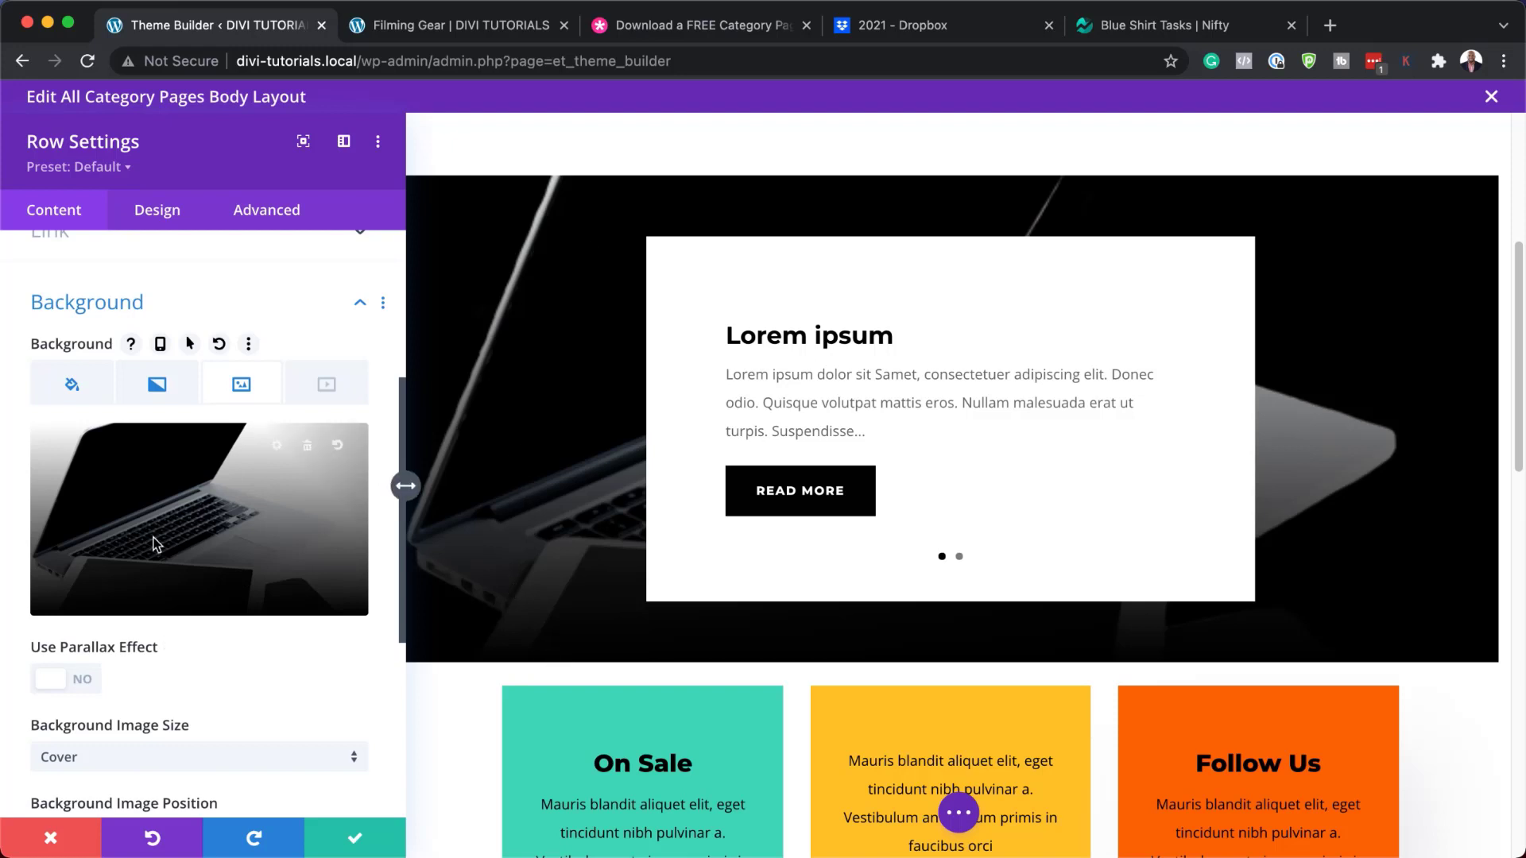
{"action": "left_click", "coordinate": [307, 456]}
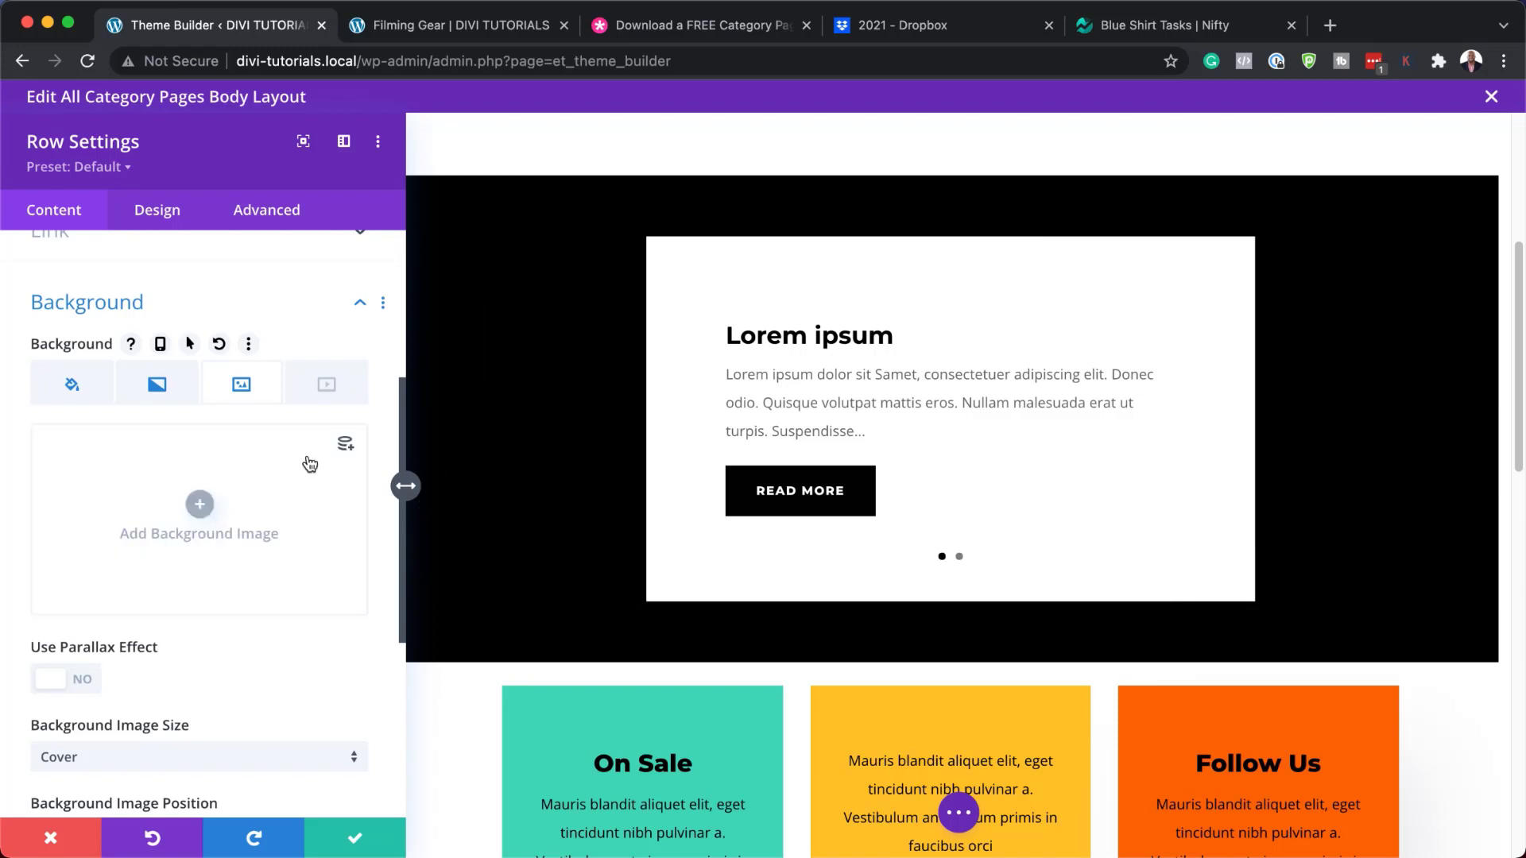
- Set the dark orange sunset photo from the media library as the slider row's background image
{"action": "left_click", "coordinate": [200, 506]}
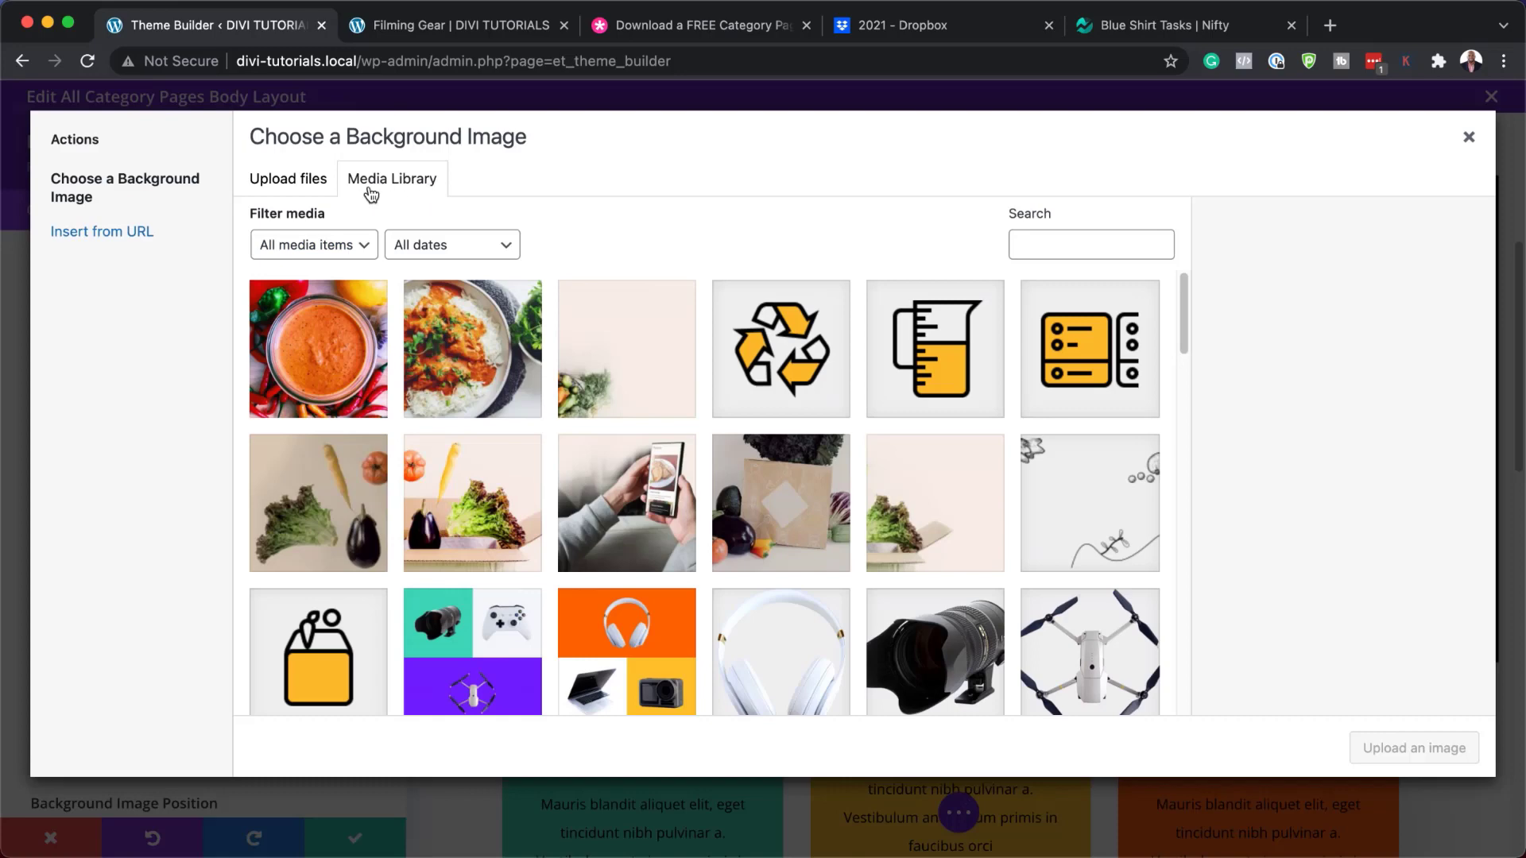
{"action": "scroll", "coordinate": [823, 587], "scroll_direction": "down", "scroll_amount": 4}
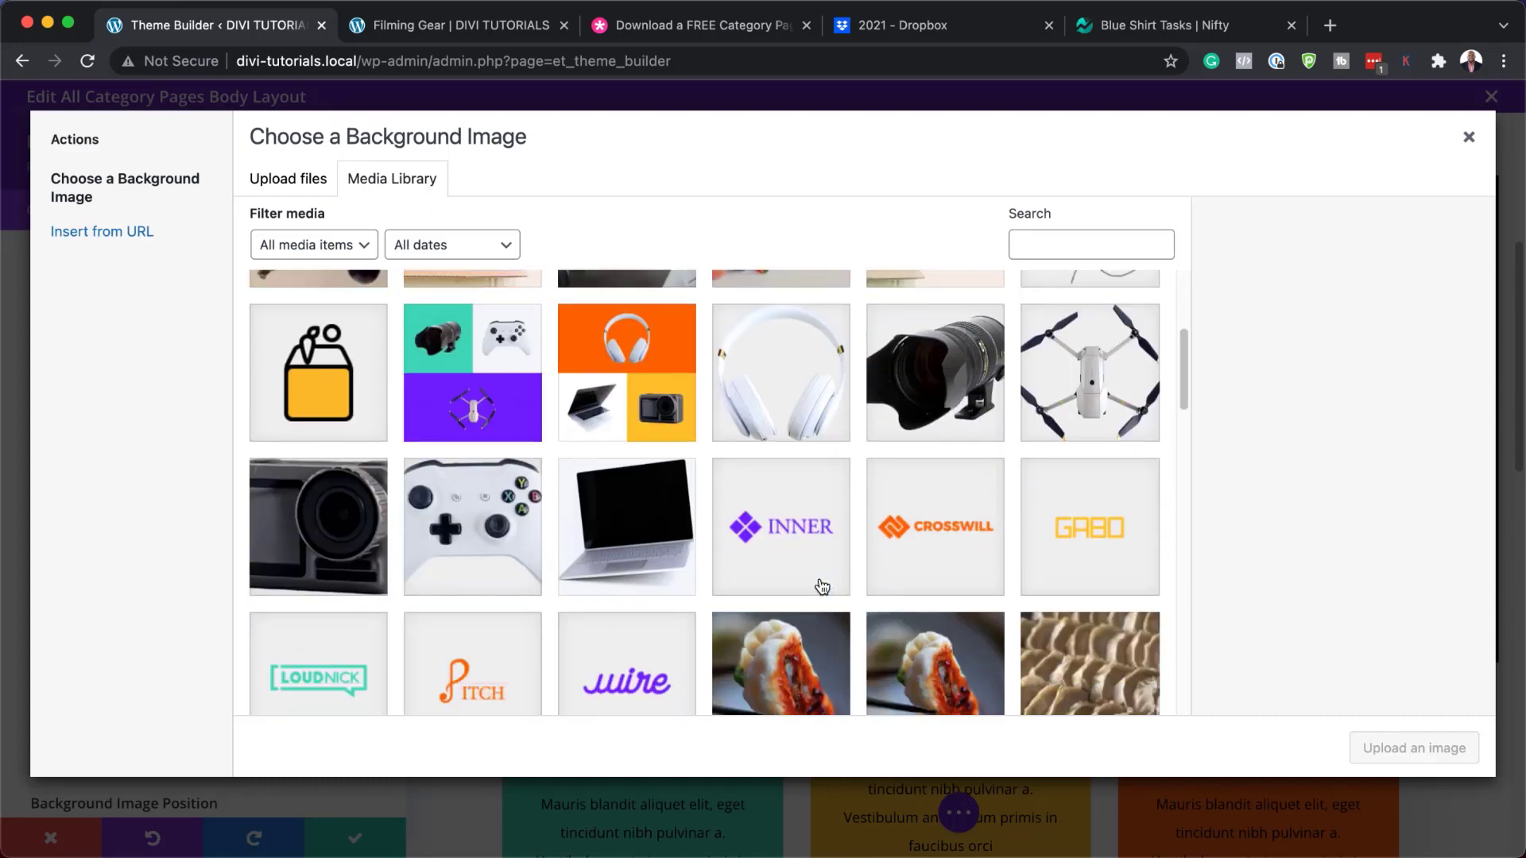
{"action": "scroll", "coordinate": [823, 587], "scroll_direction": "down", "scroll_amount": 5}
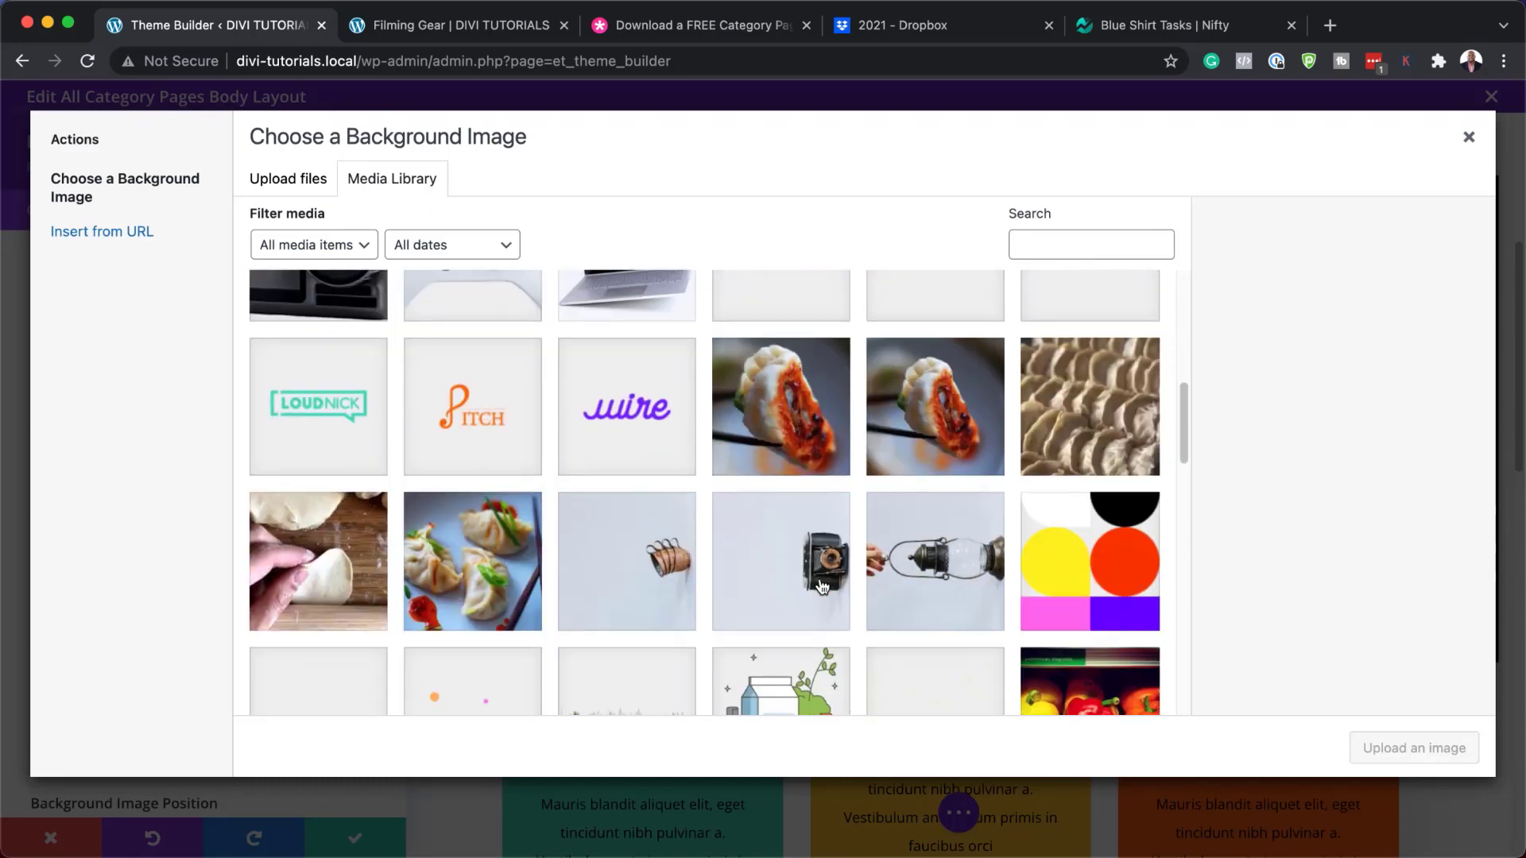
{"action": "scroll", "coordinate": [823, 587], "scroll_direction": "down", "scroll_amount": 5}
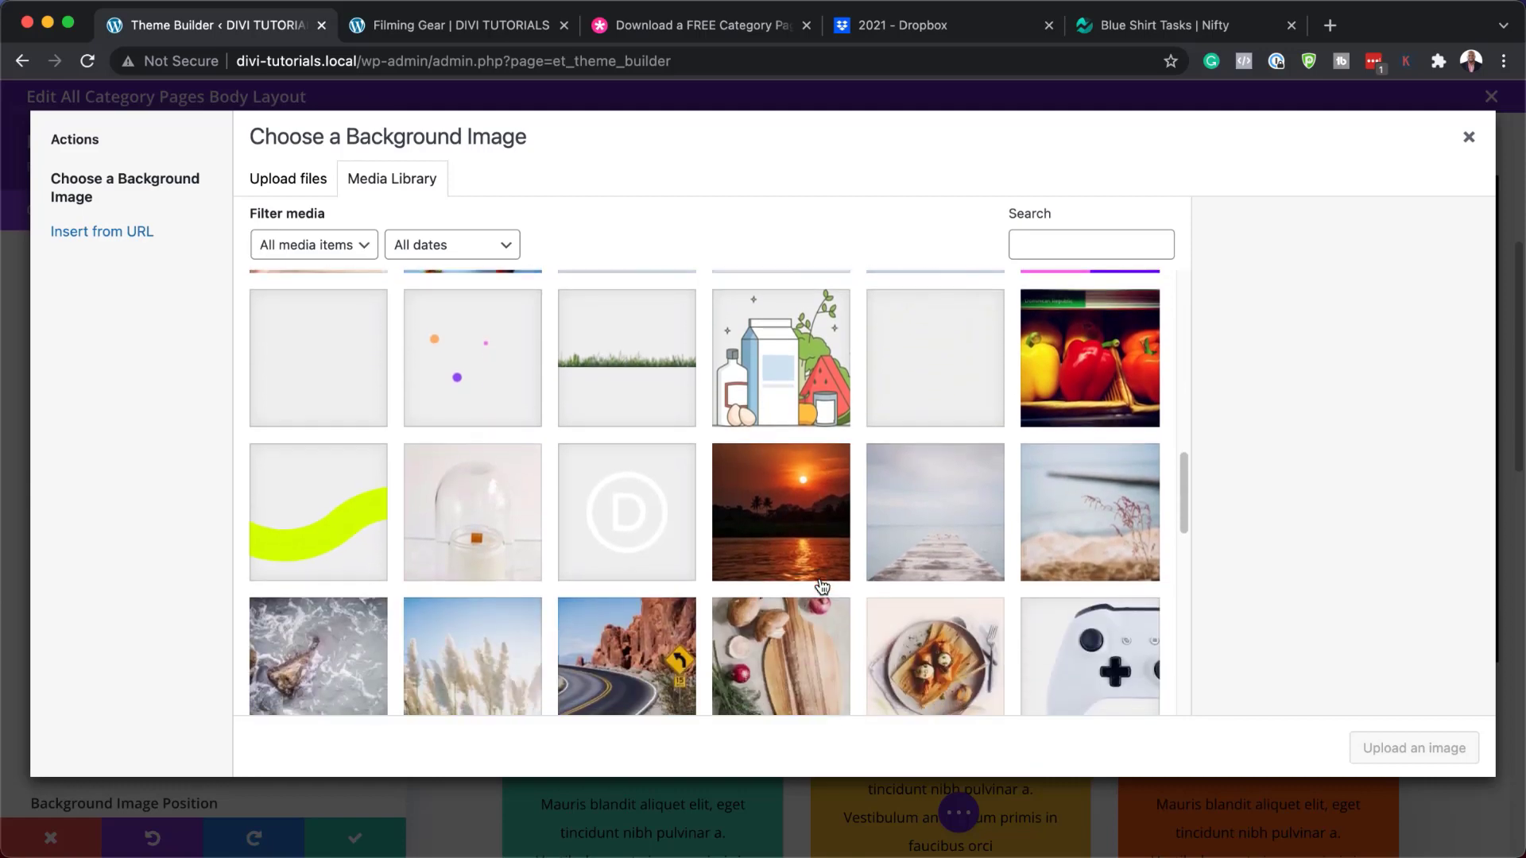
{"action": "scroll", "coordinate": [823, 586], "scroll_direction": "down", "scroll_amount": 2}
{"action": "left_click", "coordinate": [806, 427]}
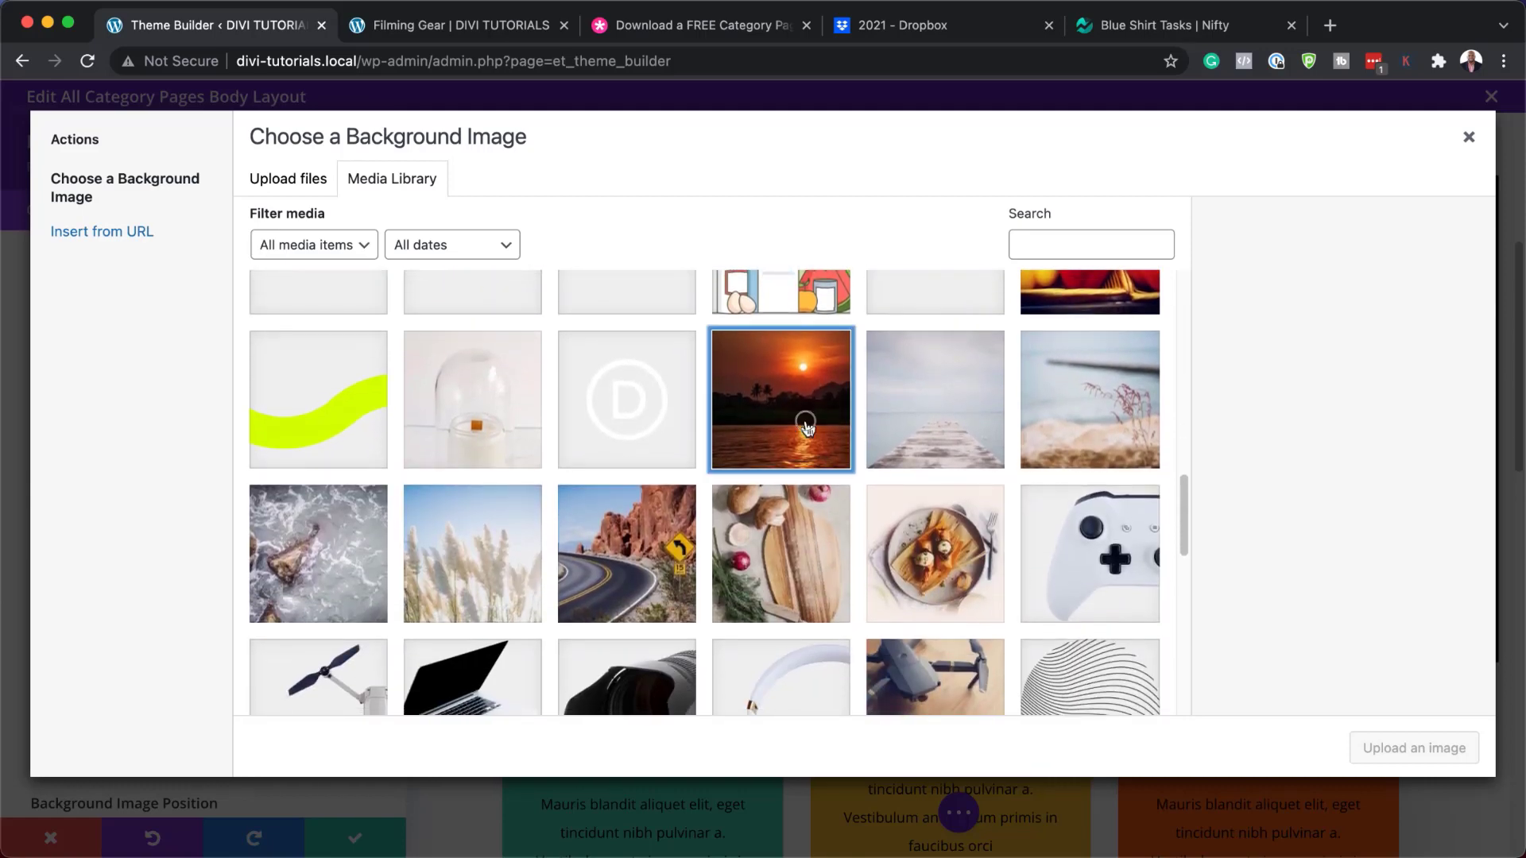
{"action": "left_click", "coordinate": [1422, 749]}
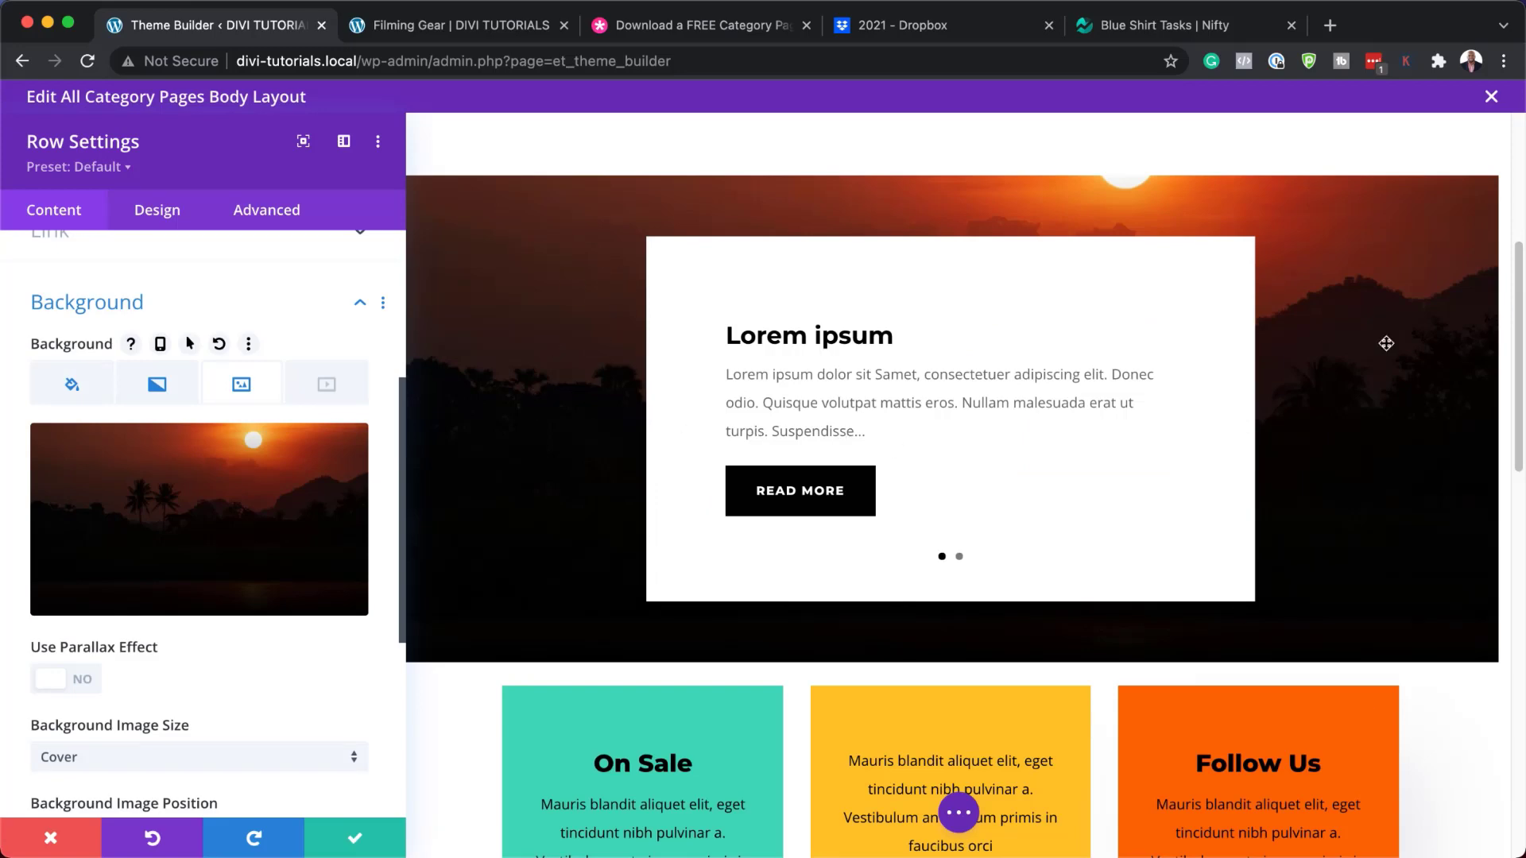
- Remove the sunset background image from the slider row and set the row's background colour to the saved medium brown
{"action": "scroll", "coordinate": [1386, 422], "scroll_direction": "up", "scroll_amount": 5}
{"action": "scroll", "coordinate": [1367, 477], "scroll_direction": "down", "scroll_amount": 4}
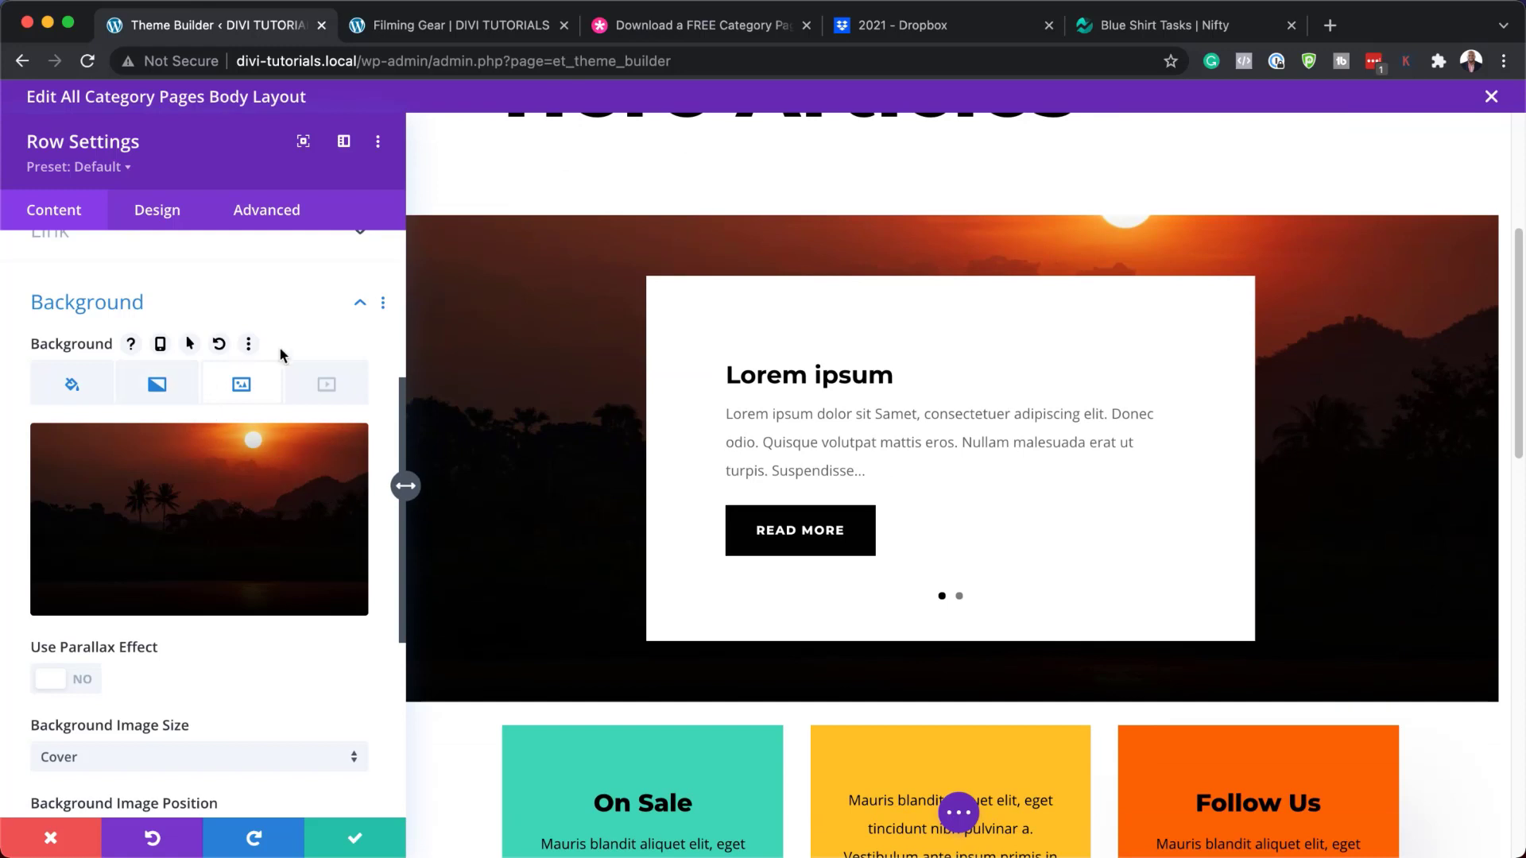
{"action": "left_click", "coordinate": [308, 458]}
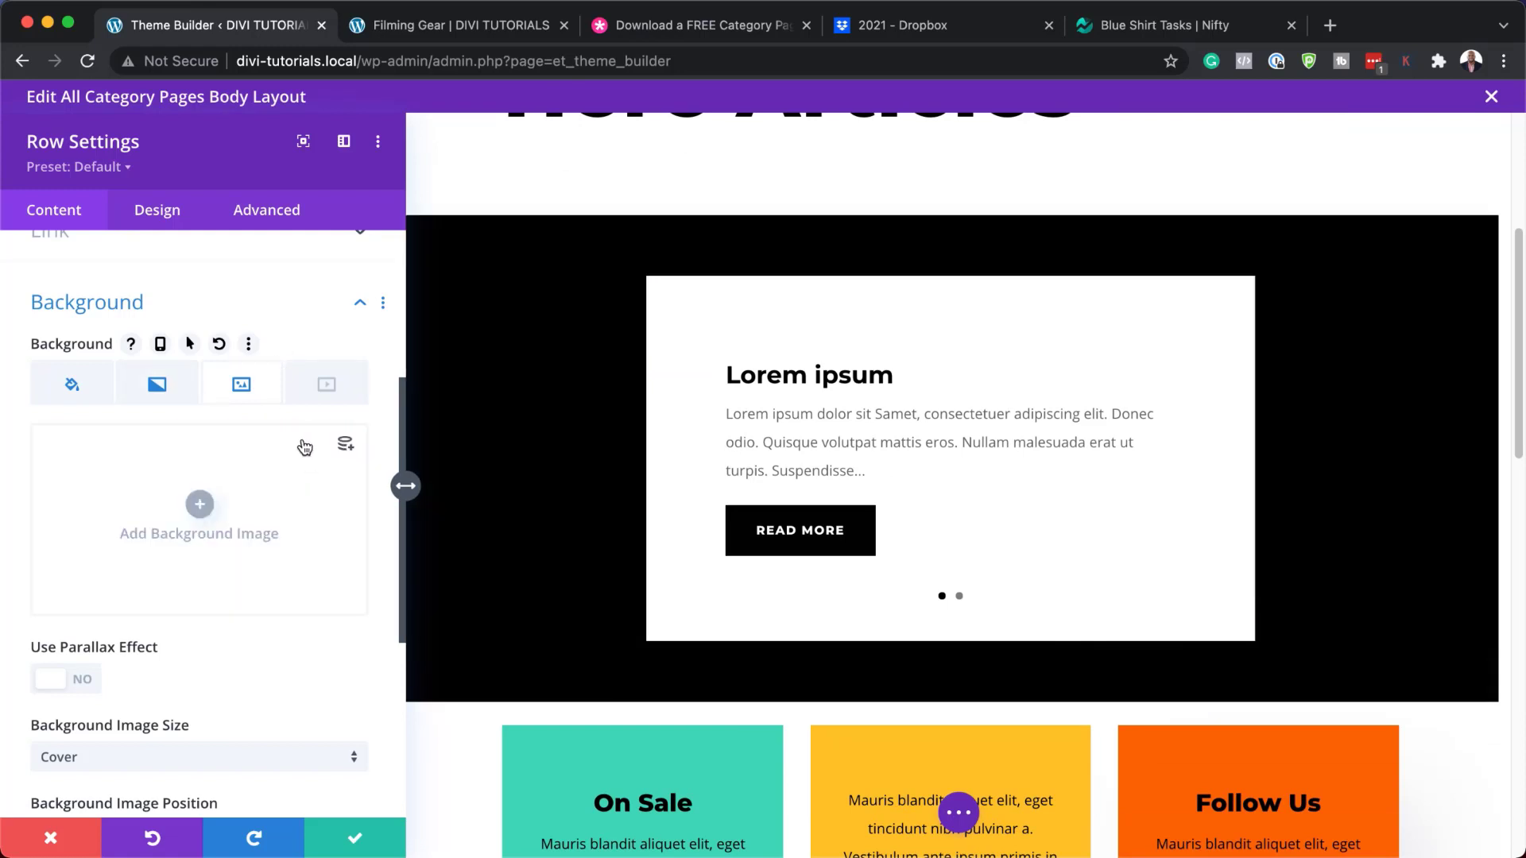
{"action": "left_click", "coordinate": [72, 387]}
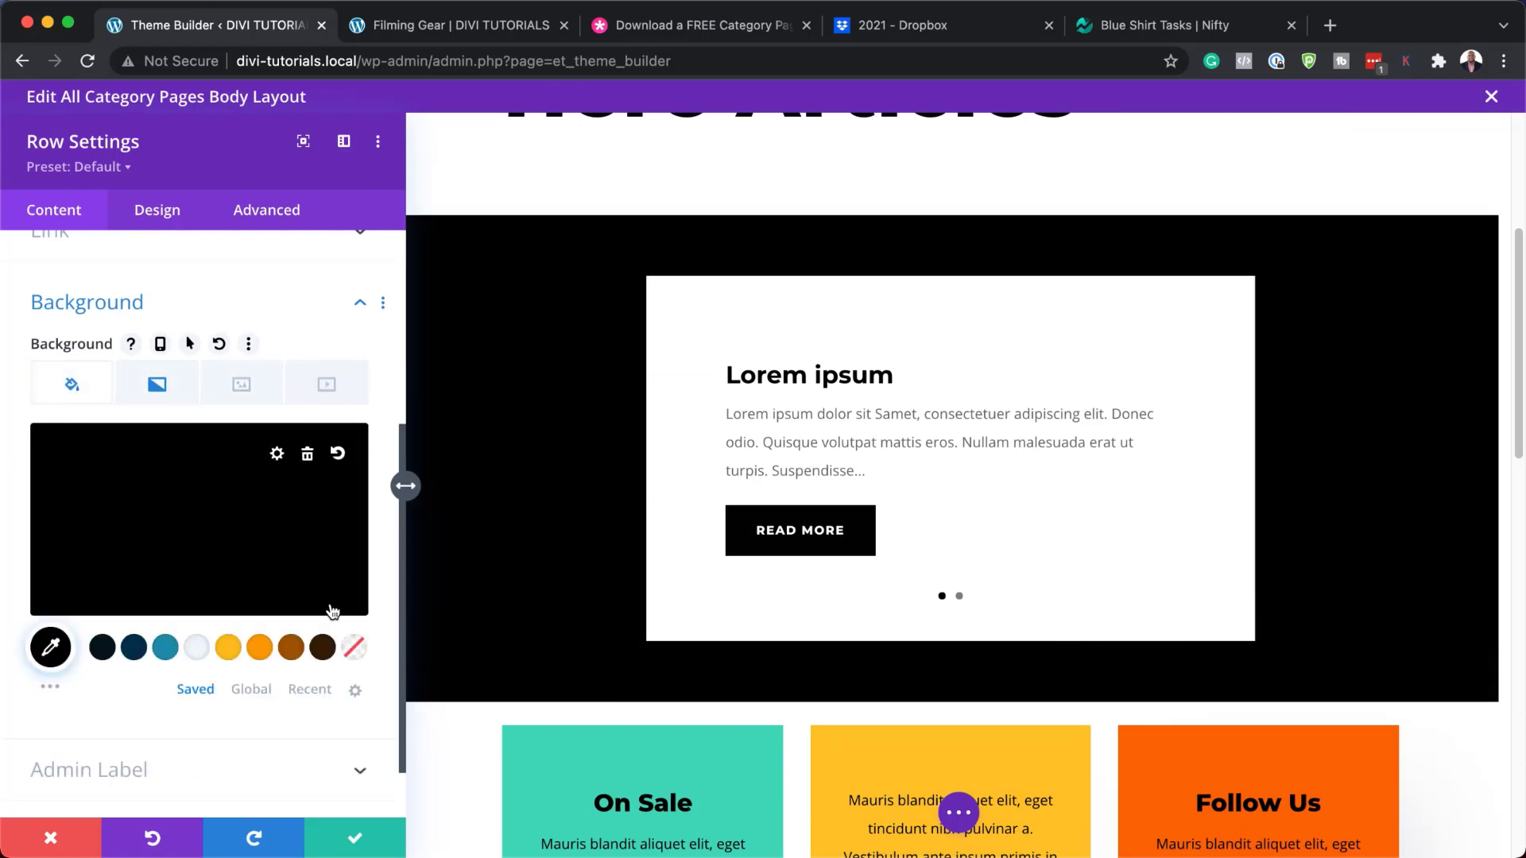
{"action": "left_click", "coordinate": [290, 648]}
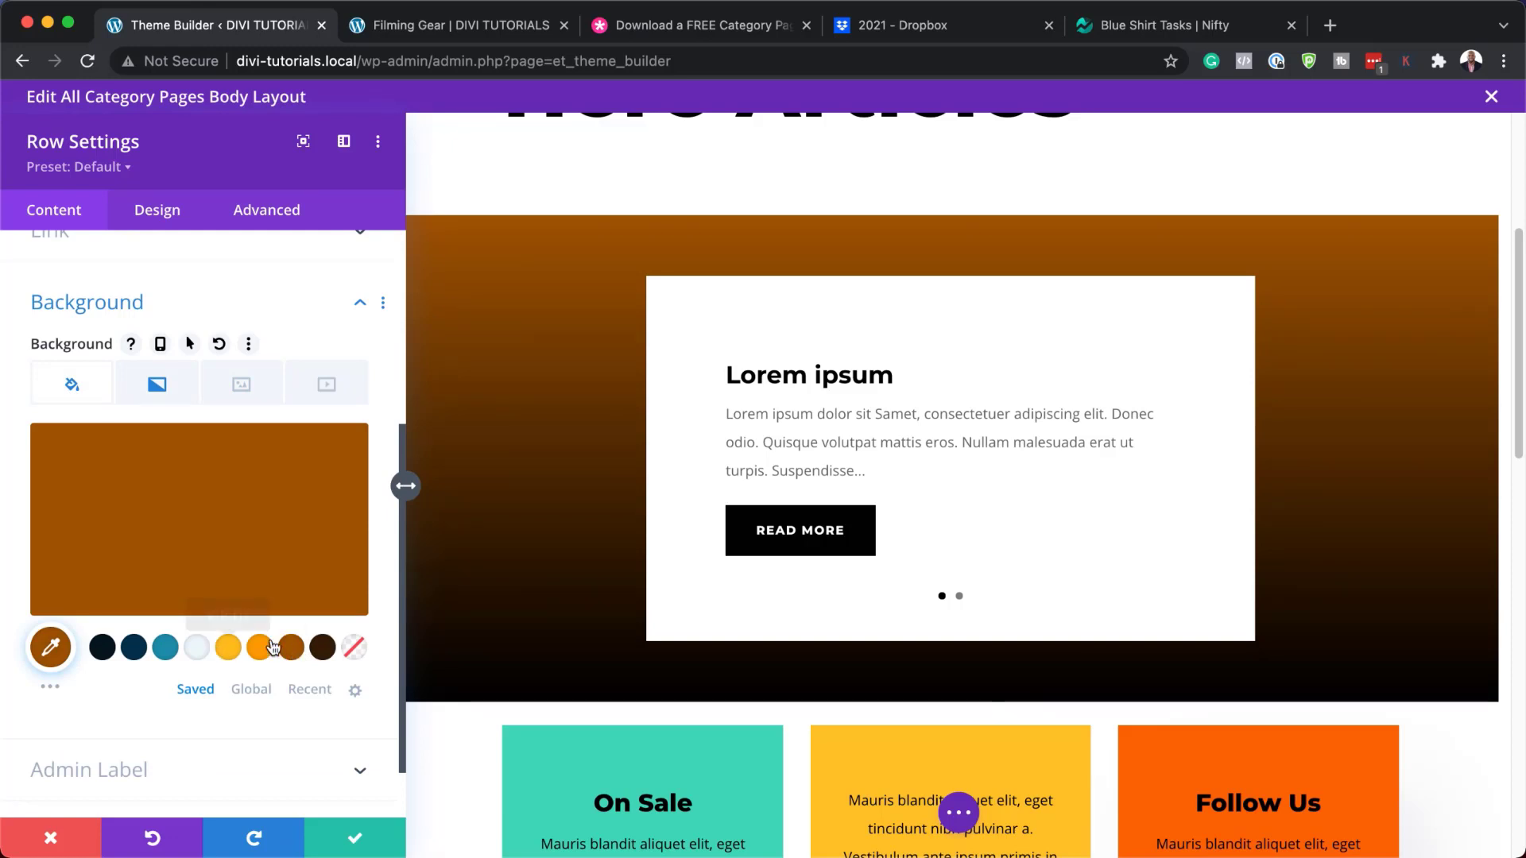
- Set the media library photo of hands holding a phone as the slider row's background image
{"action": "left_click", "coordinate": [243, 385]}
{"action": "left_click", "coordinate": [201, 505]}
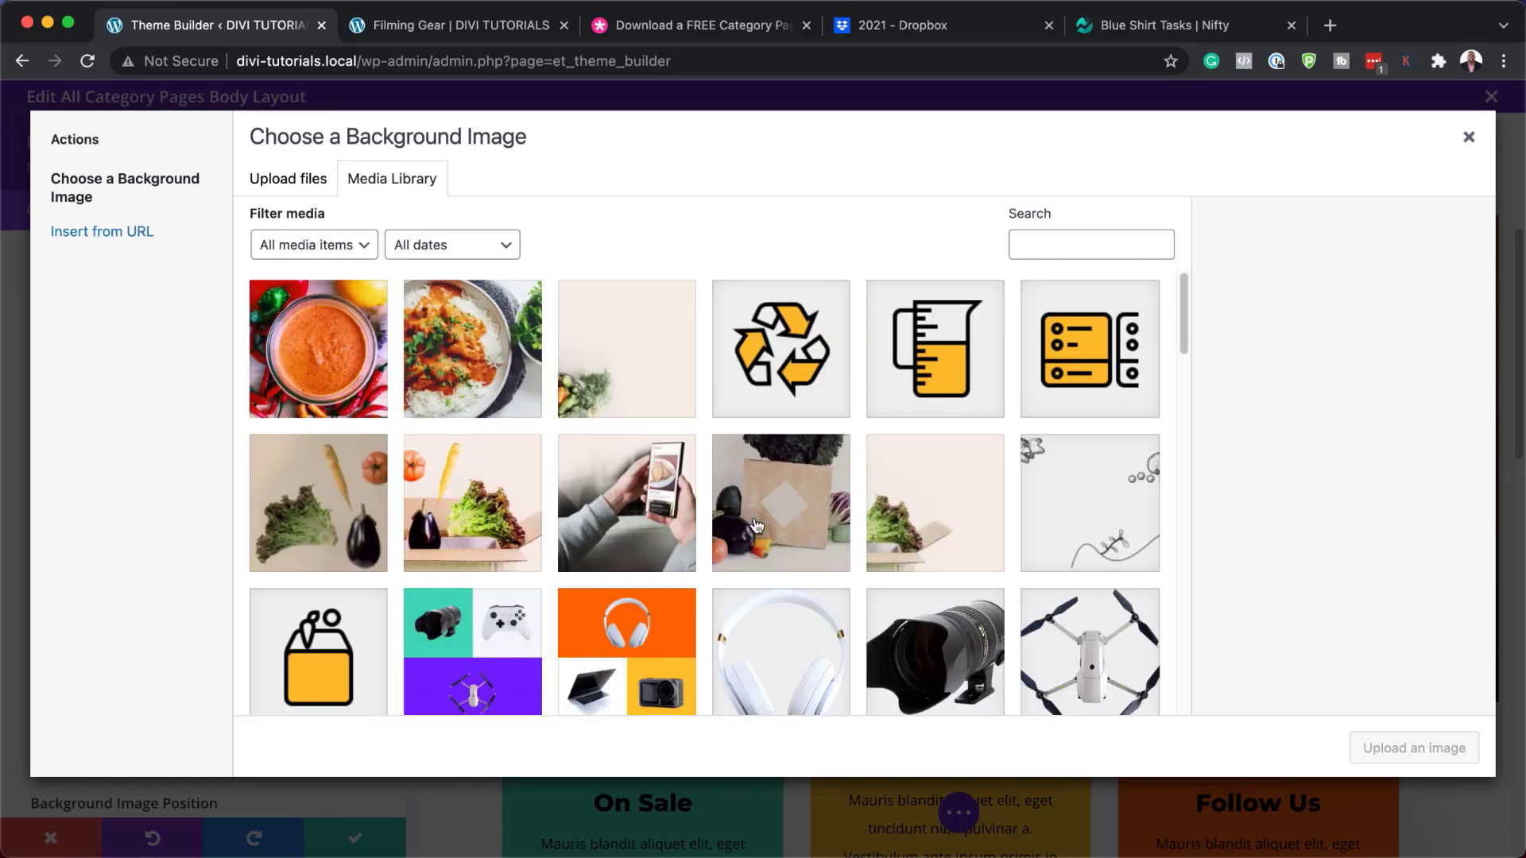
{"action": "left_click", "coordinate": [651, 515]}
{"action": "left_click", "coordinate": [1418, 745]}
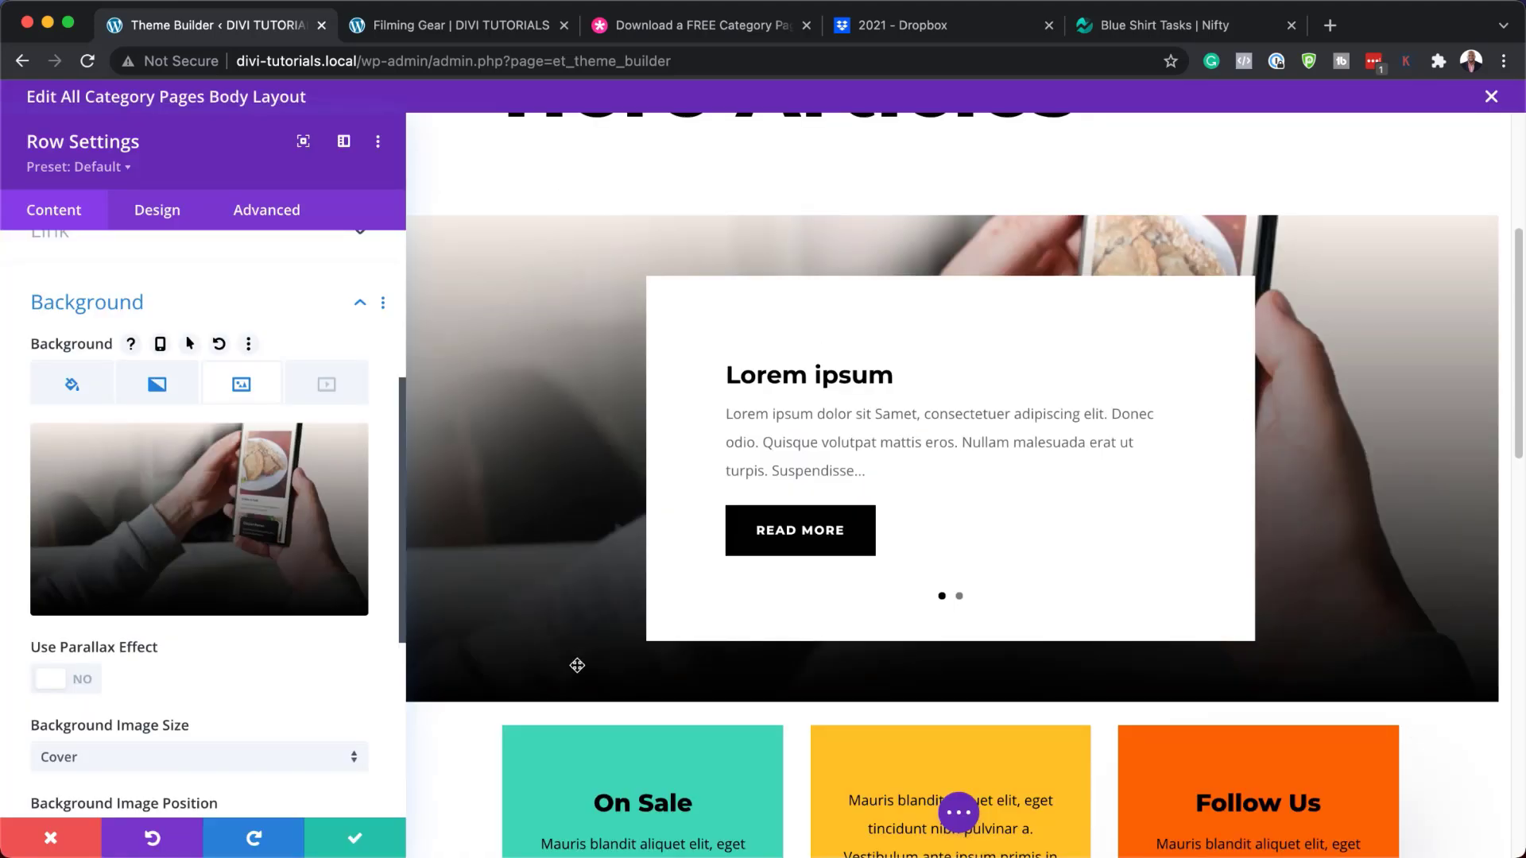
- Make the second colour of the row's background gradient transparent, undo that change, and discard all changes to the row settings
{"action": "left_click", "coordinate": [147, 386]}
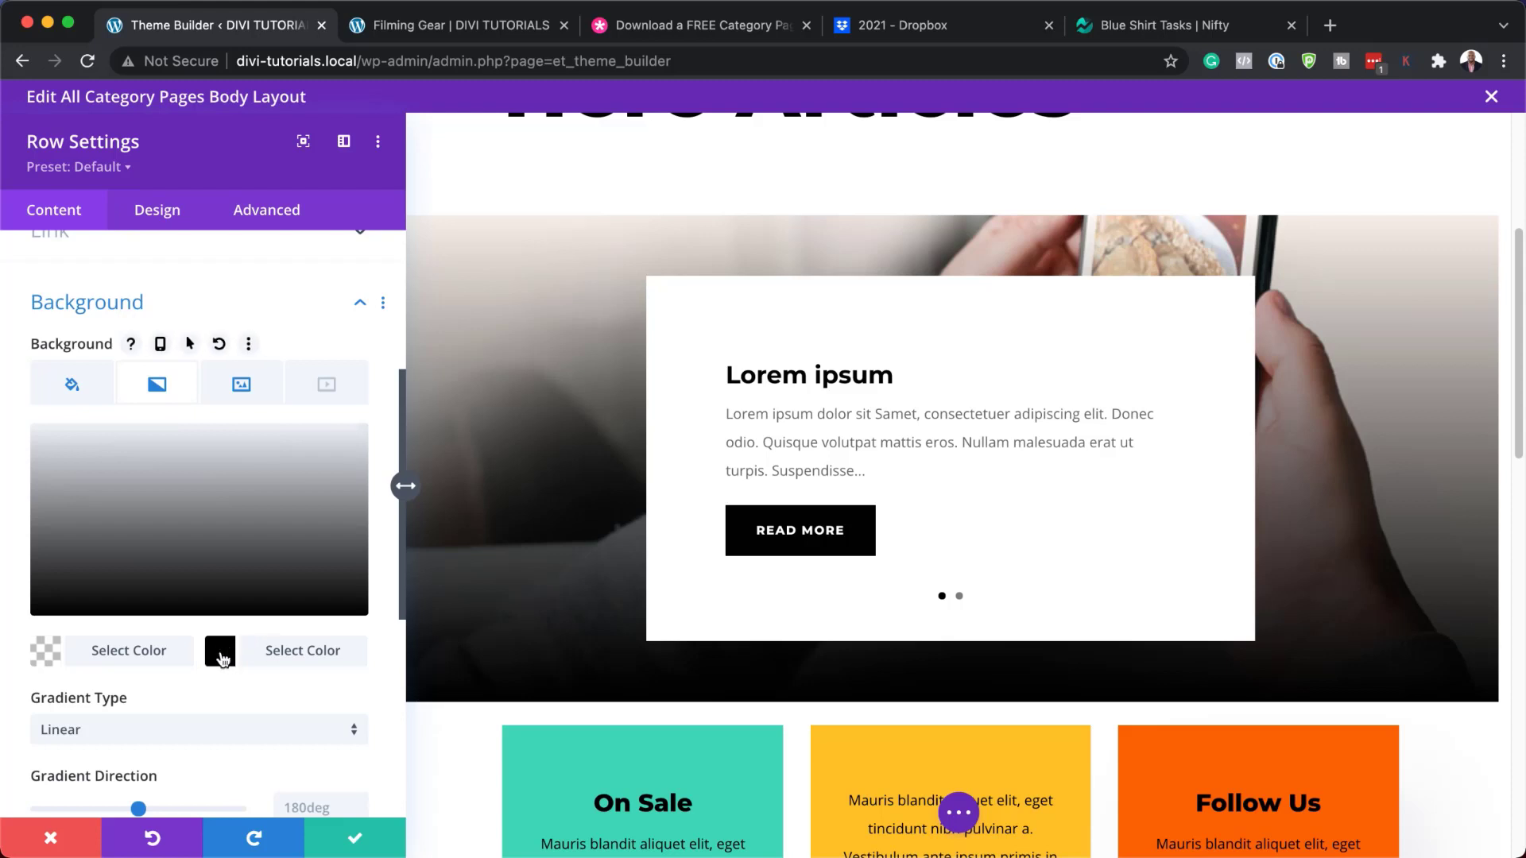
{"action": "left_click", "coordinate": [221, 657]}
{"action": "left_click", "coordinate": [355, 650]}
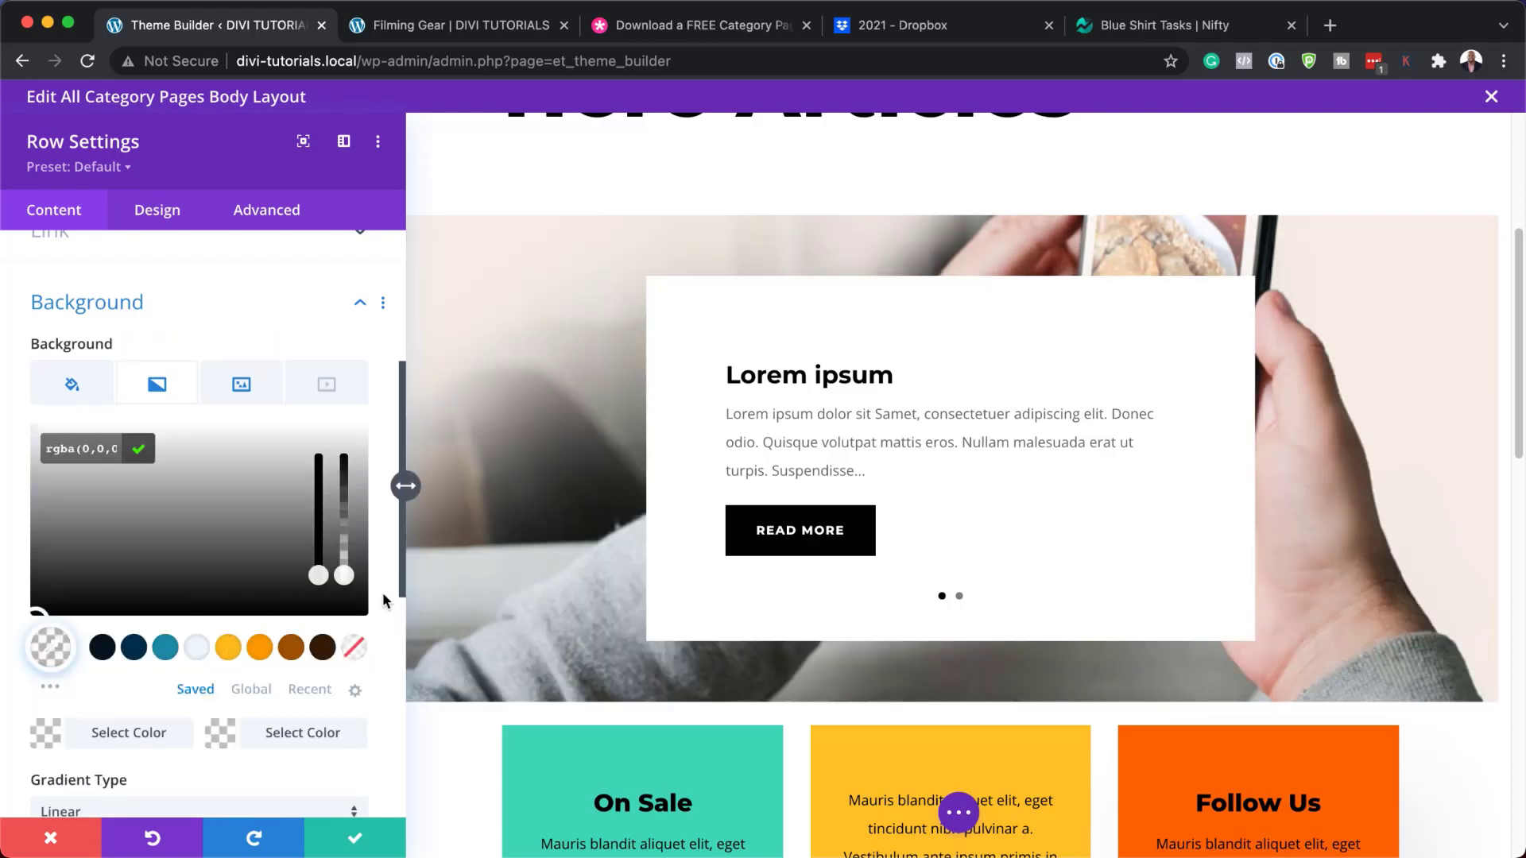
{"action": "key", "text": "super+z"}
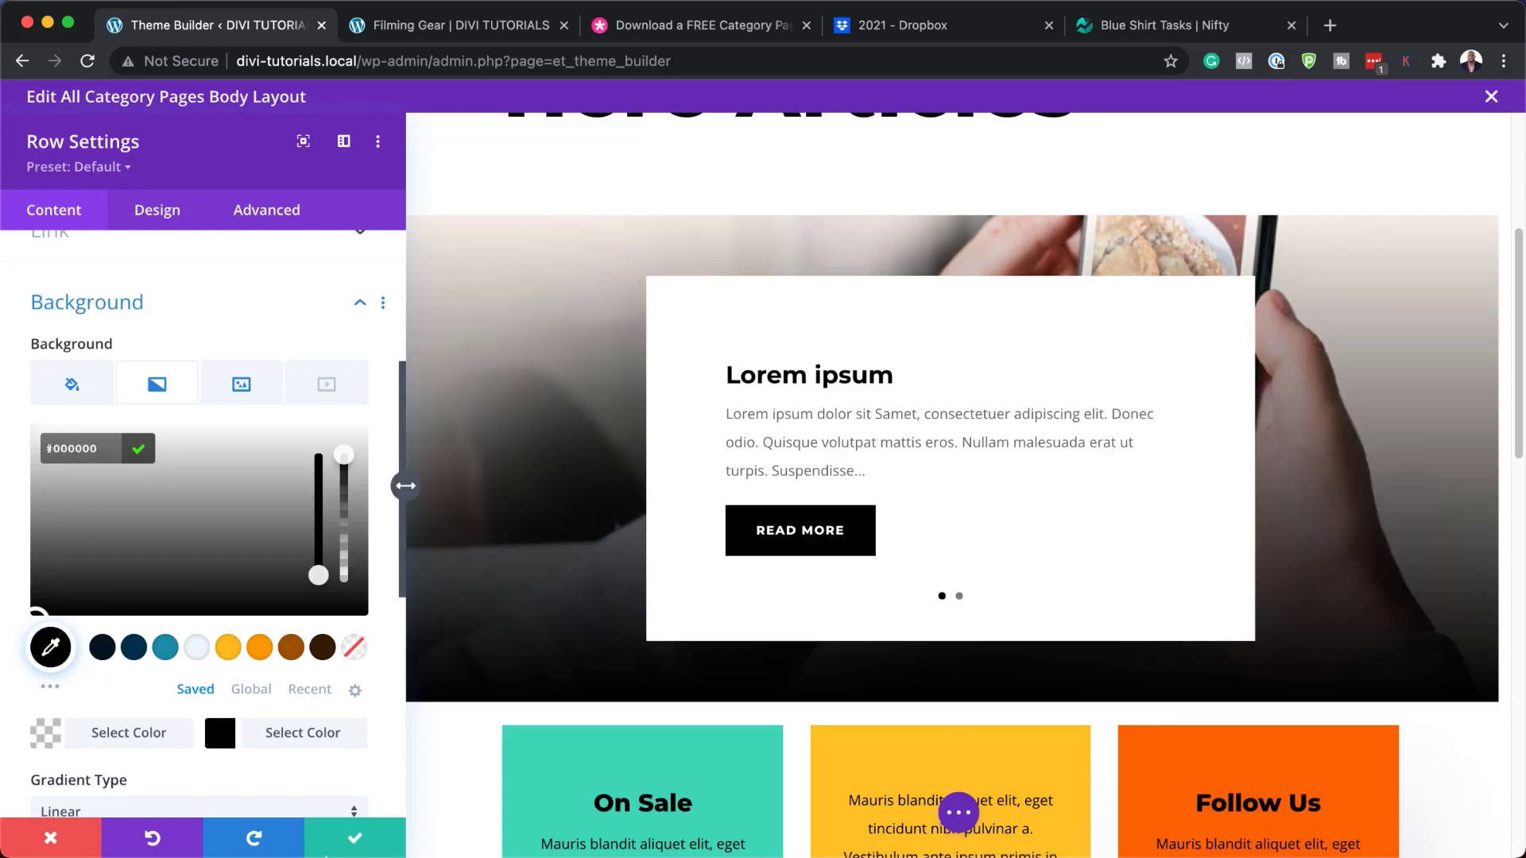
{"action": "left_click", "coordinate": [63, 845]}
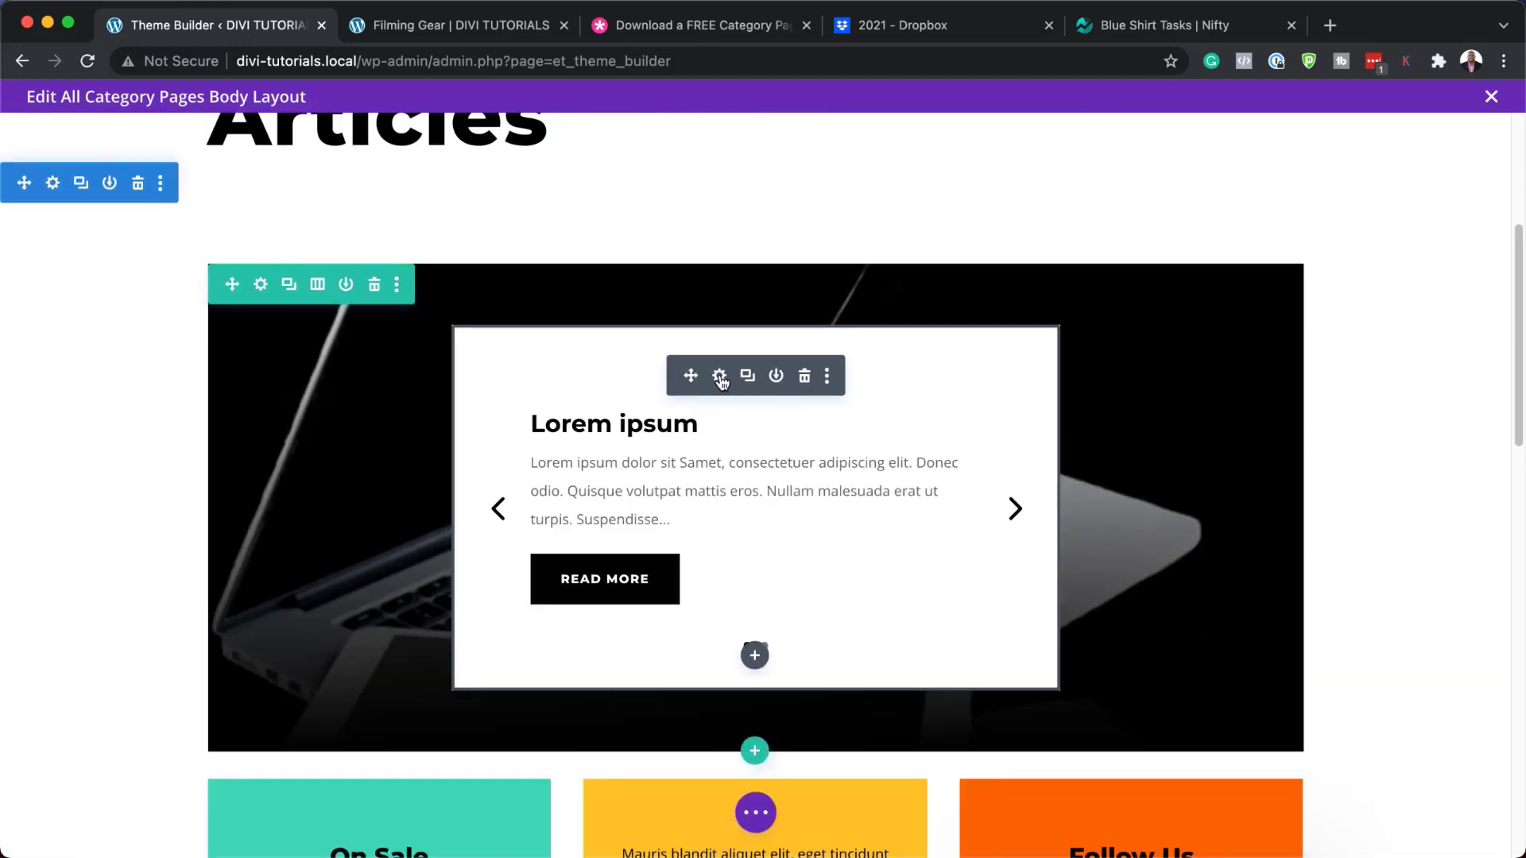
- Open the post slider module's settings, check its post count, and page forward and back through its slides
{"action": "left_click", "coordinate": [719, 377]}
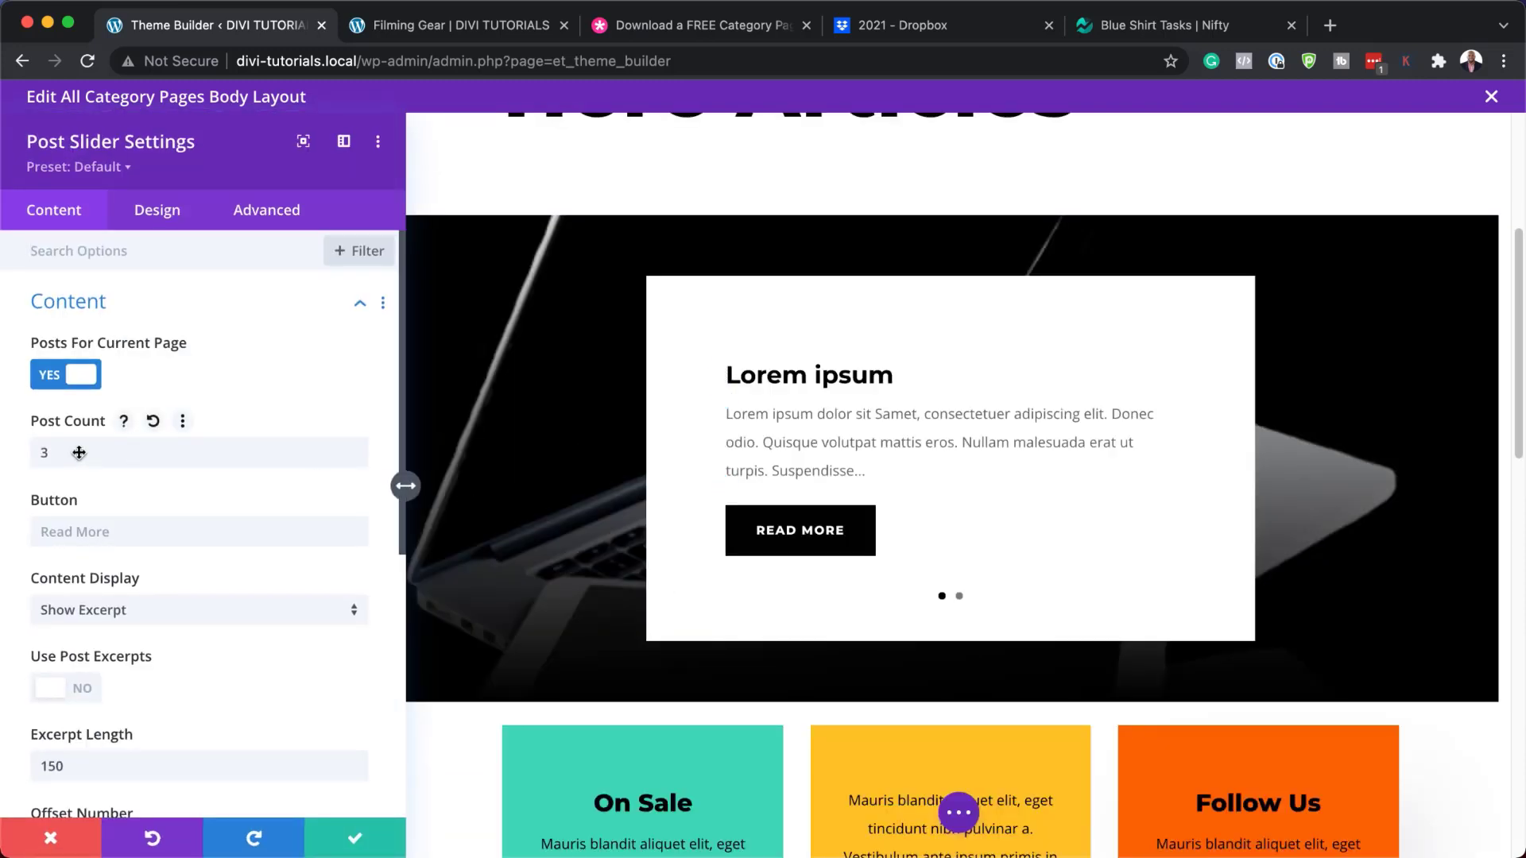
{"action": "left_click_drag", "start_coordinate": [61, 452], "coordinate": [7, 457]}
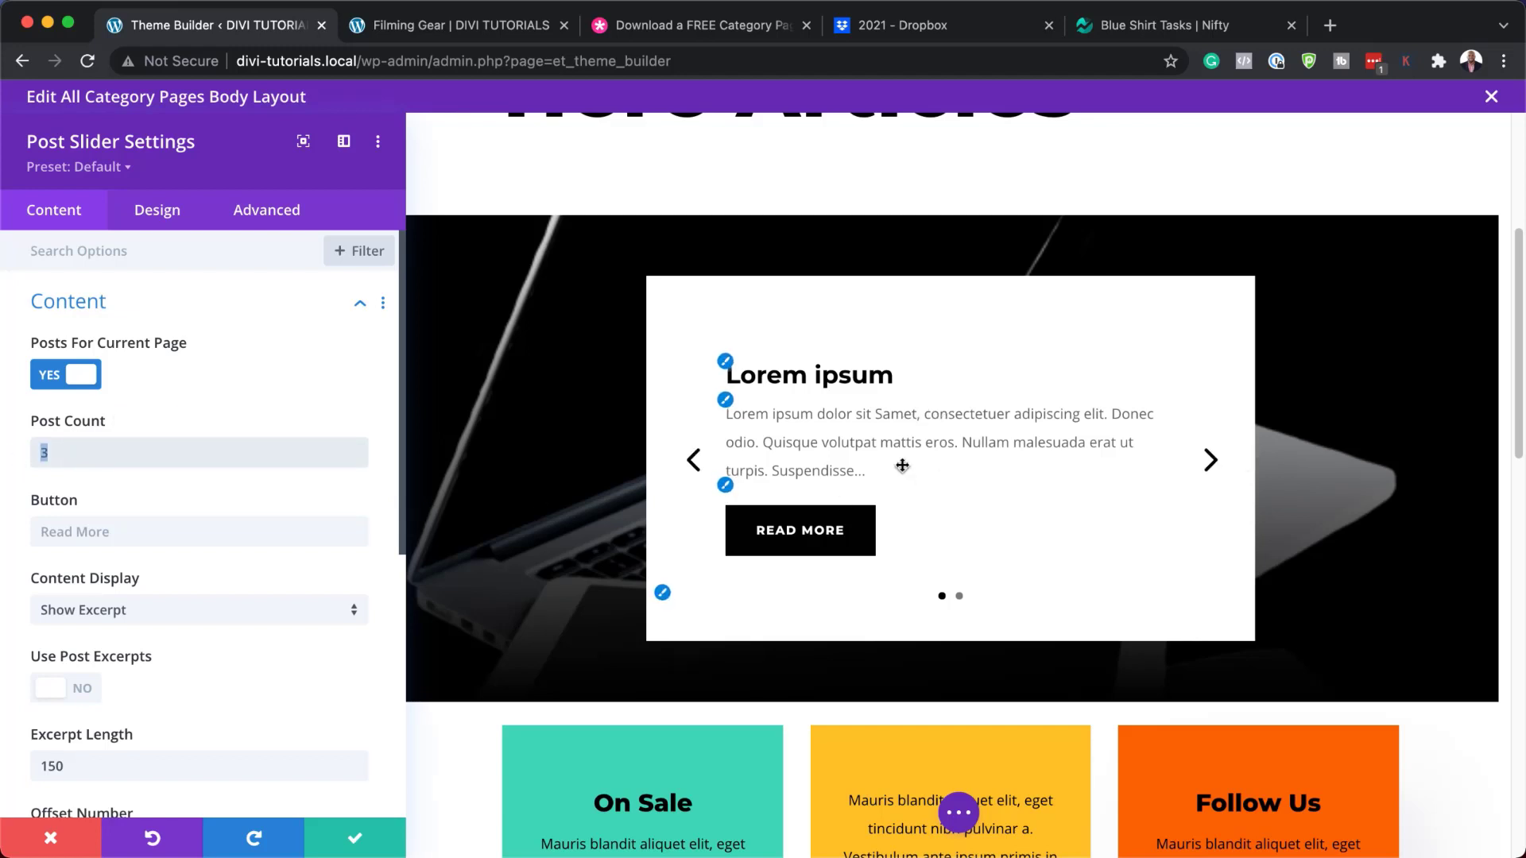
{"action": "left_click", "coordinate": [1208, 466]}
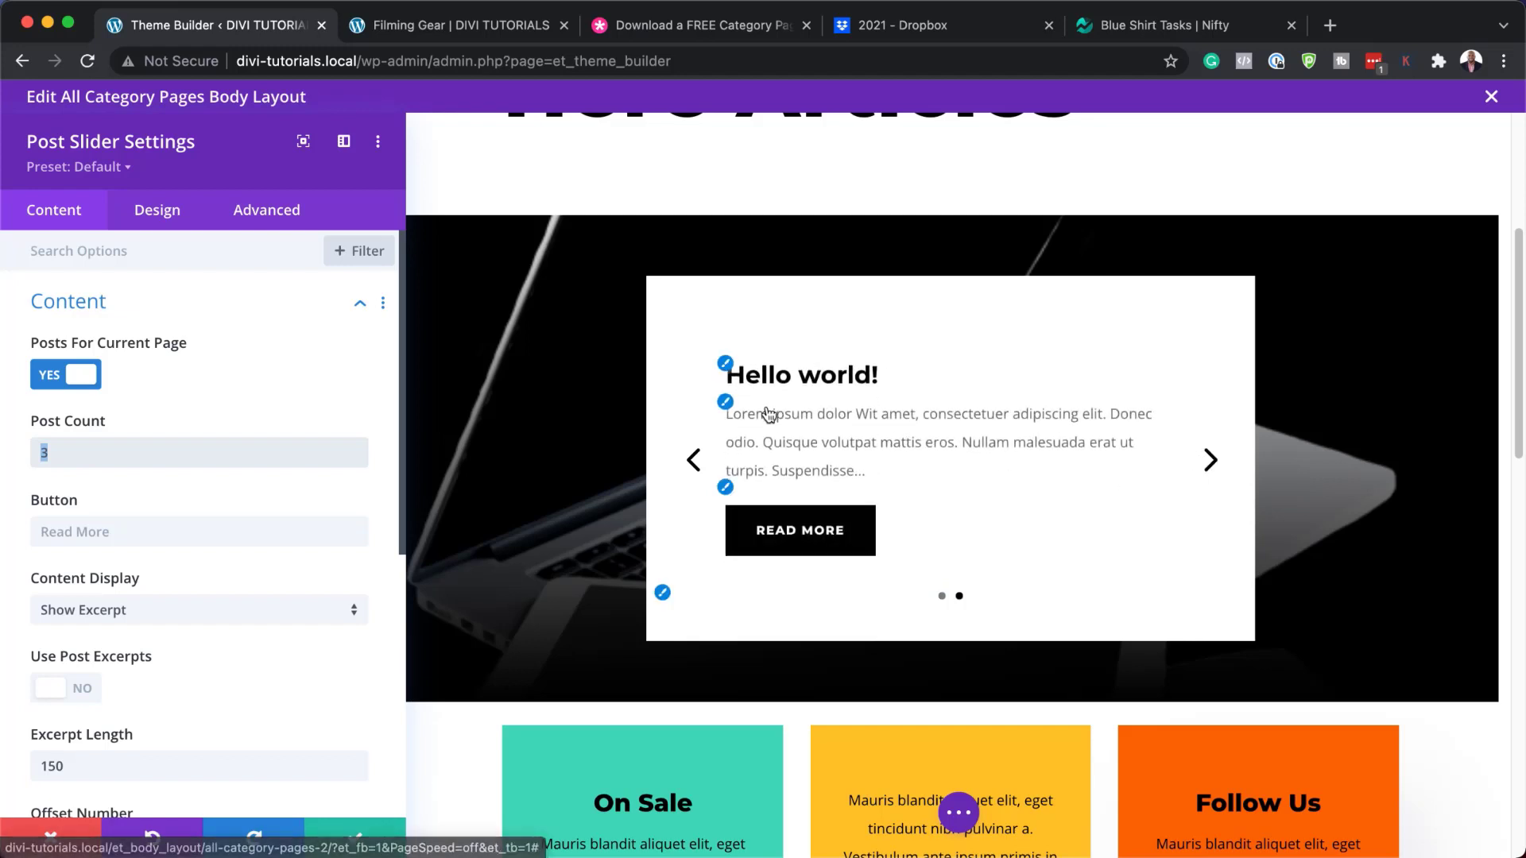
{"action": "left_click", "coordinate": [694, 467]}
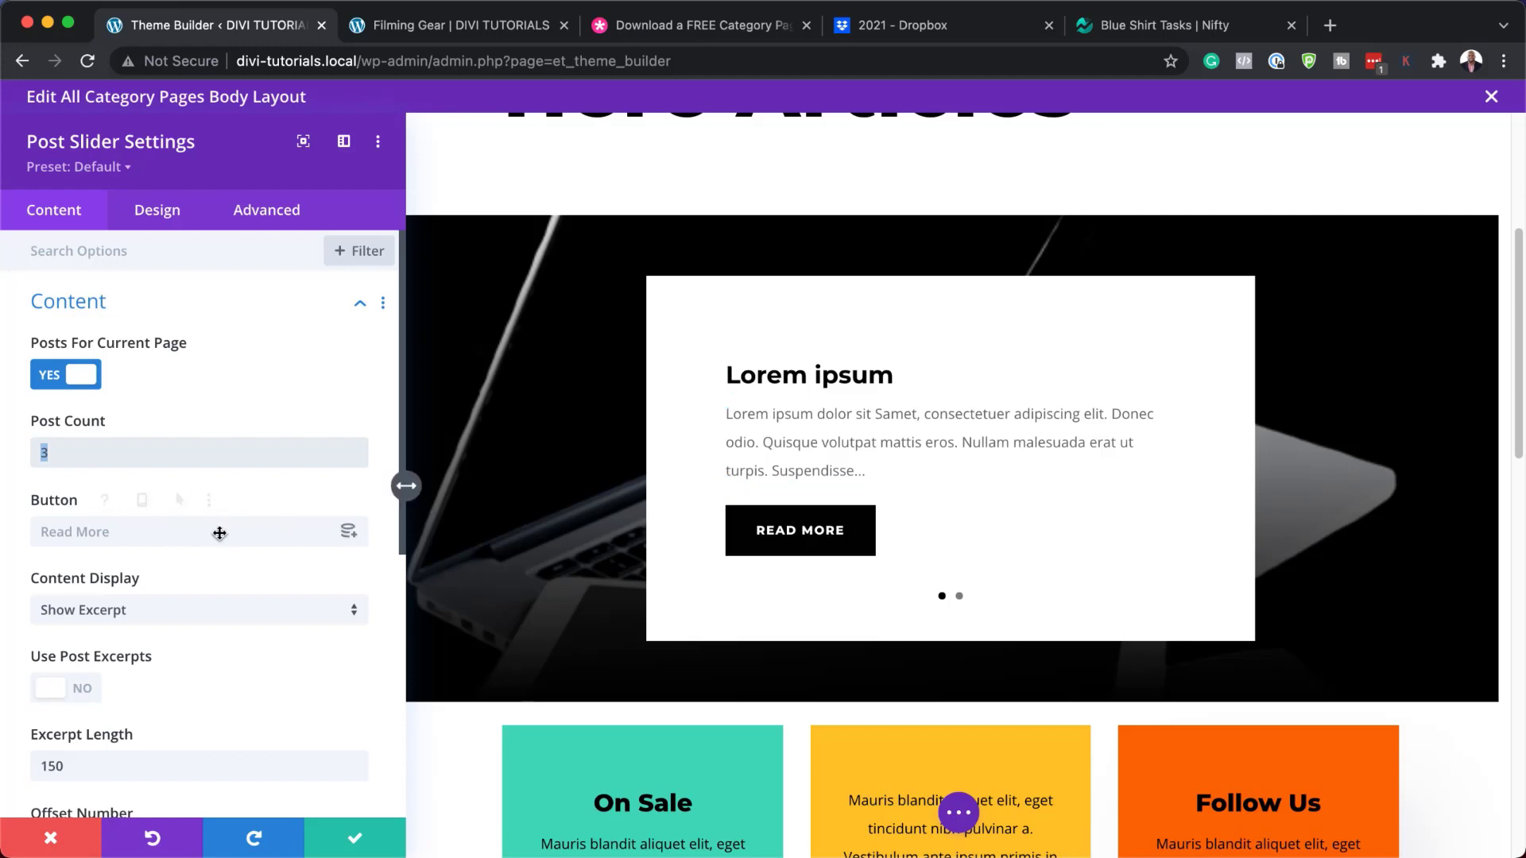
- Show the featured image in the post slider and set its placement to Left
{"action": "scroll", "coordinate": [219, 533], "scroll_direction": "down", "scroll_amount": 4}
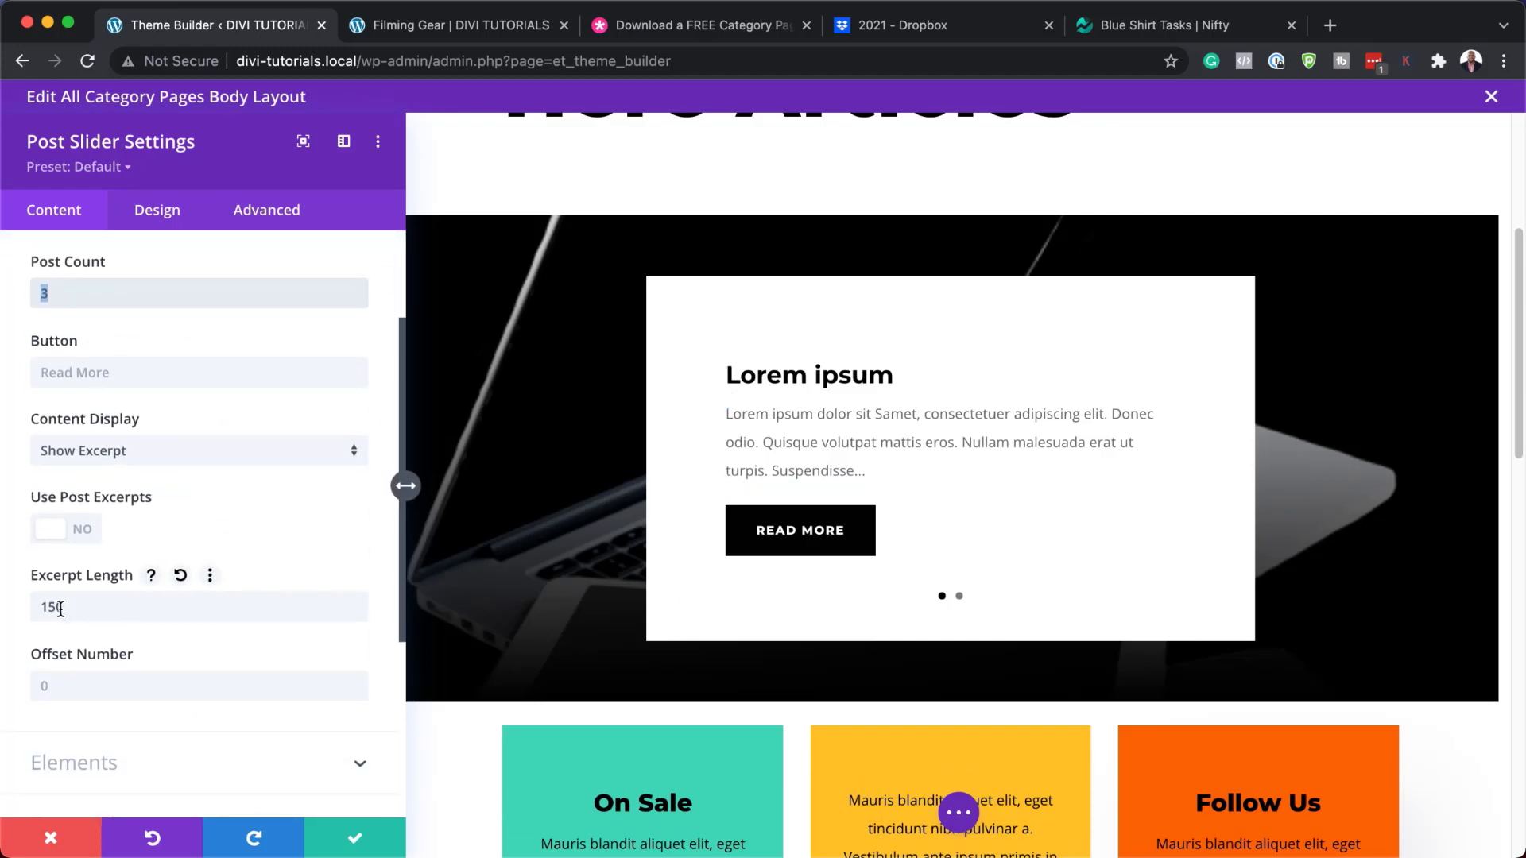
{"action": "scroll", "coordinate": [232, 613], "scroll_direction": "down", "scroll_amount": 5}
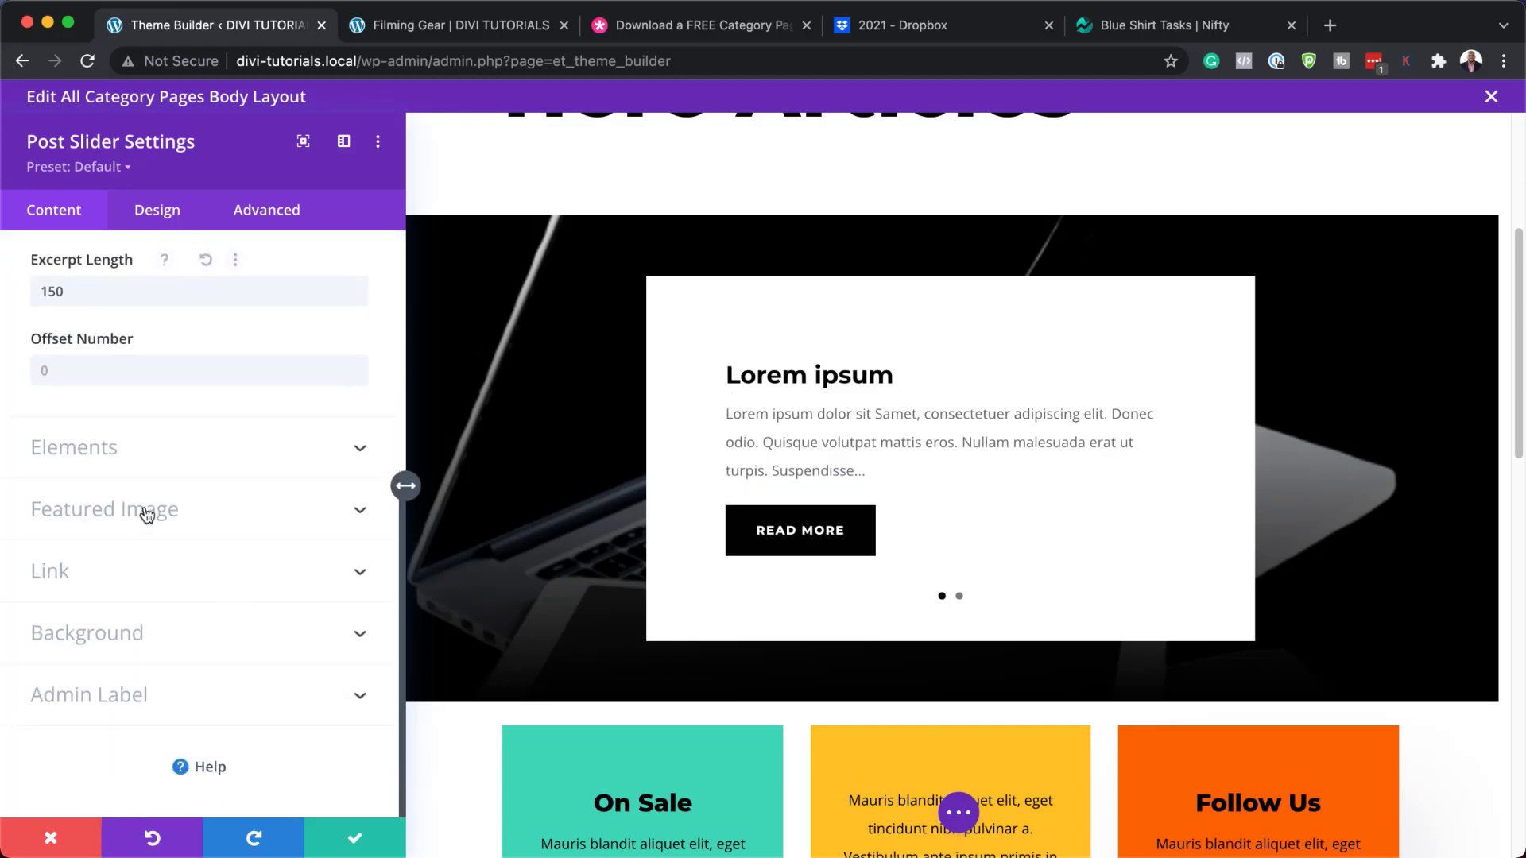
{"action": "left_click", "coordinate": [143, 511]}
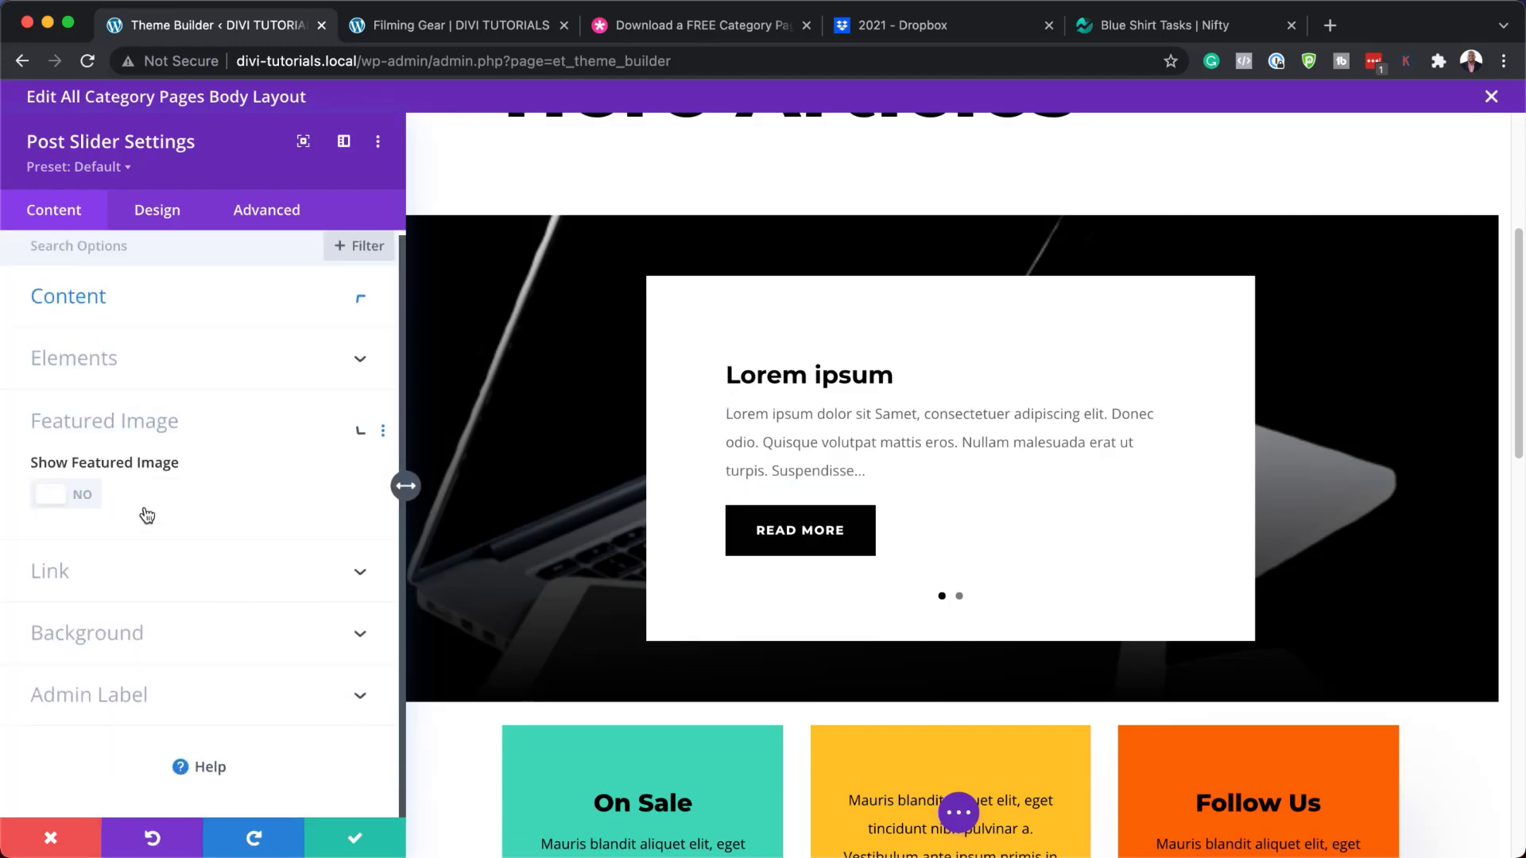
{"action": "left_click", "coordinate": [86, 503]}
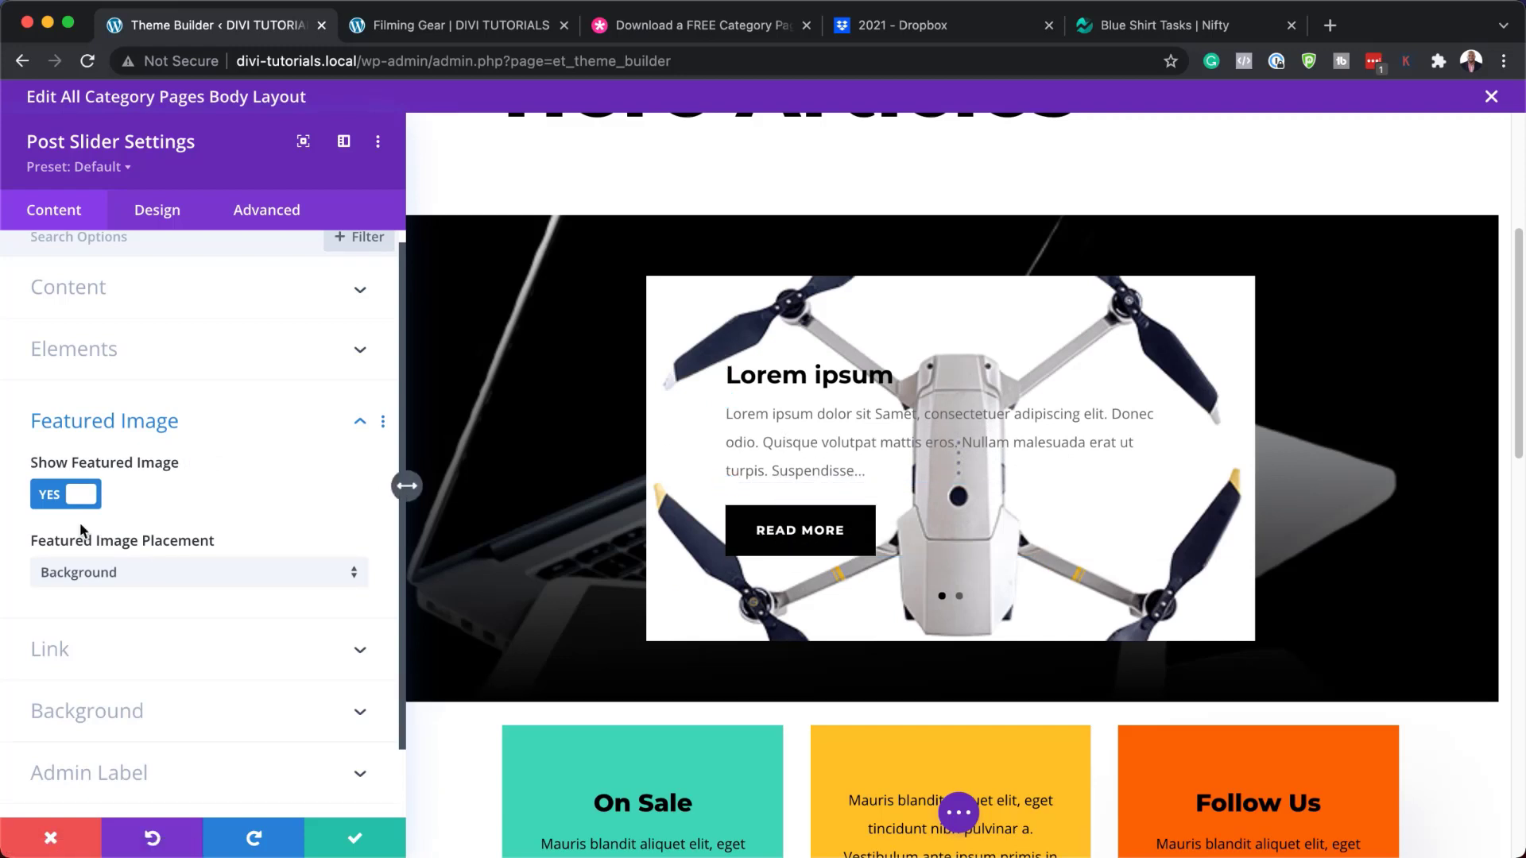
{"action": "scroll", "coordinate": [183, 548], "scroll_direction": "down", "scroll_amount": 1}
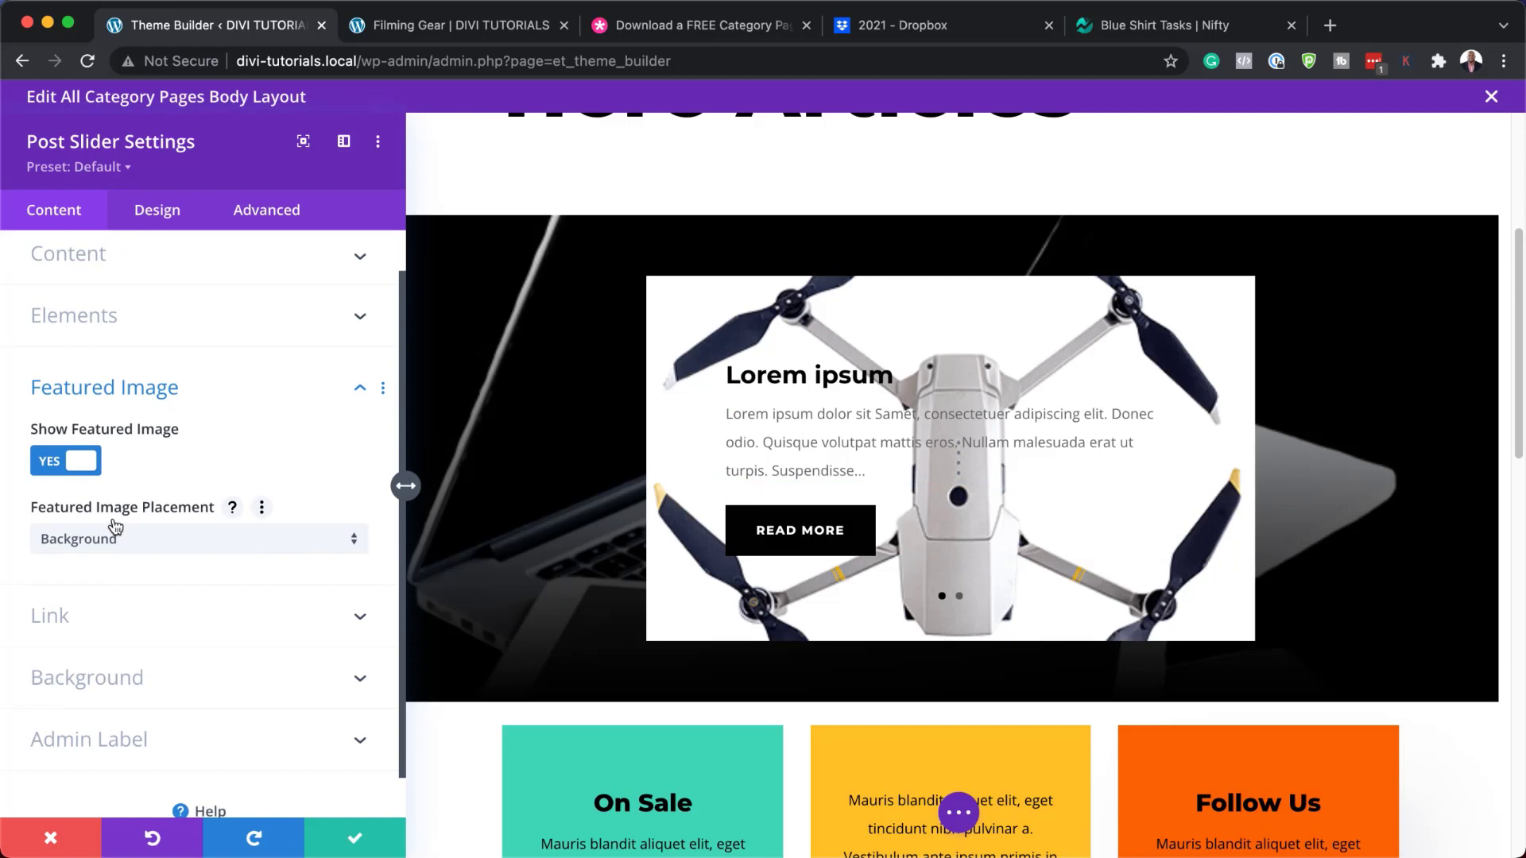
{"action": "left_click", "coordinate": [179, 544]}
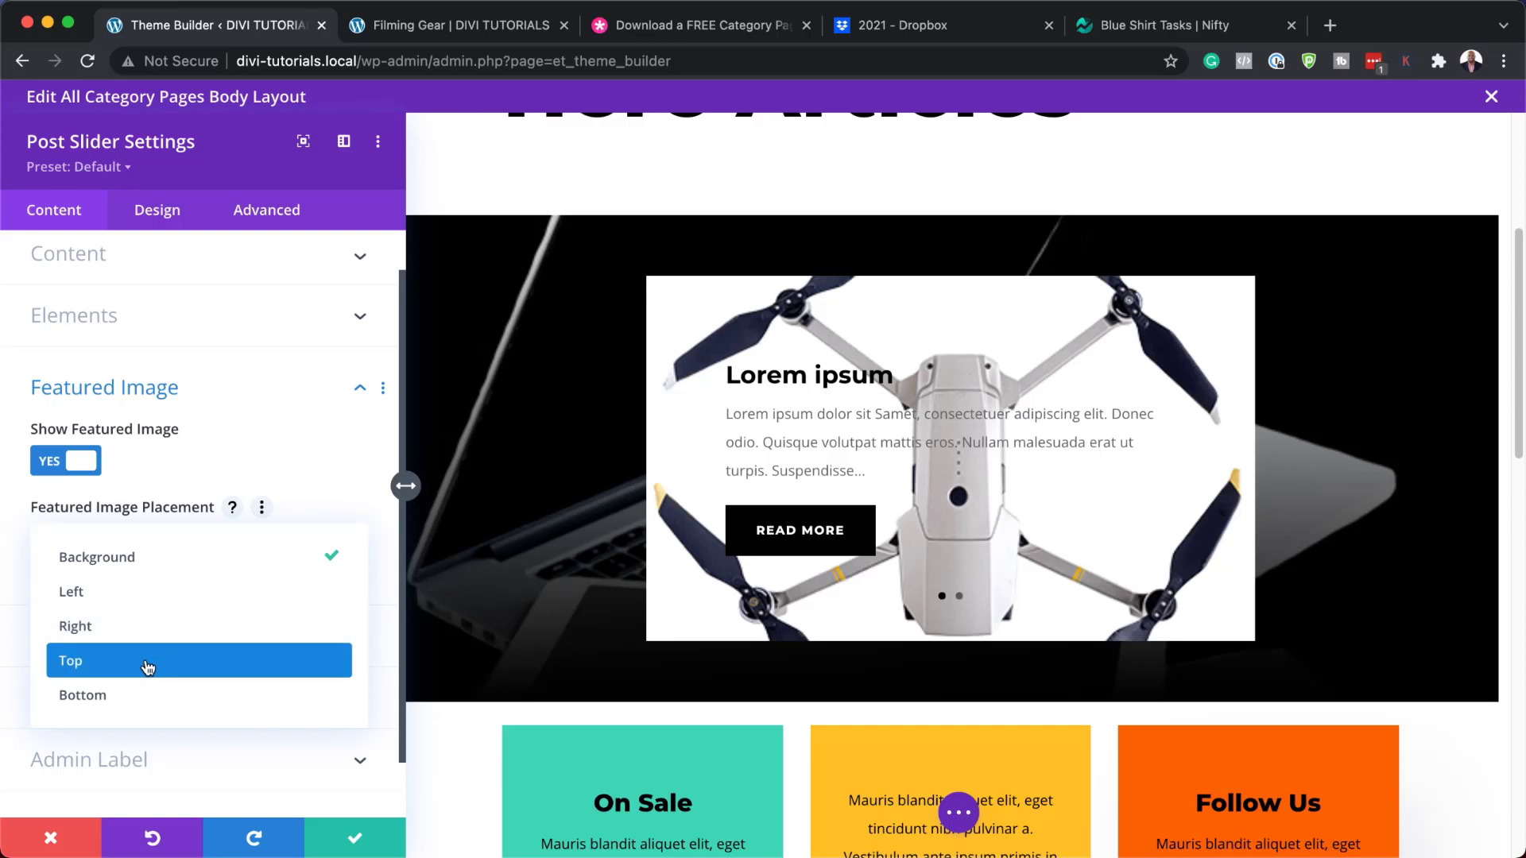
{"action": "left_click", "coordinate": [186, 594]}
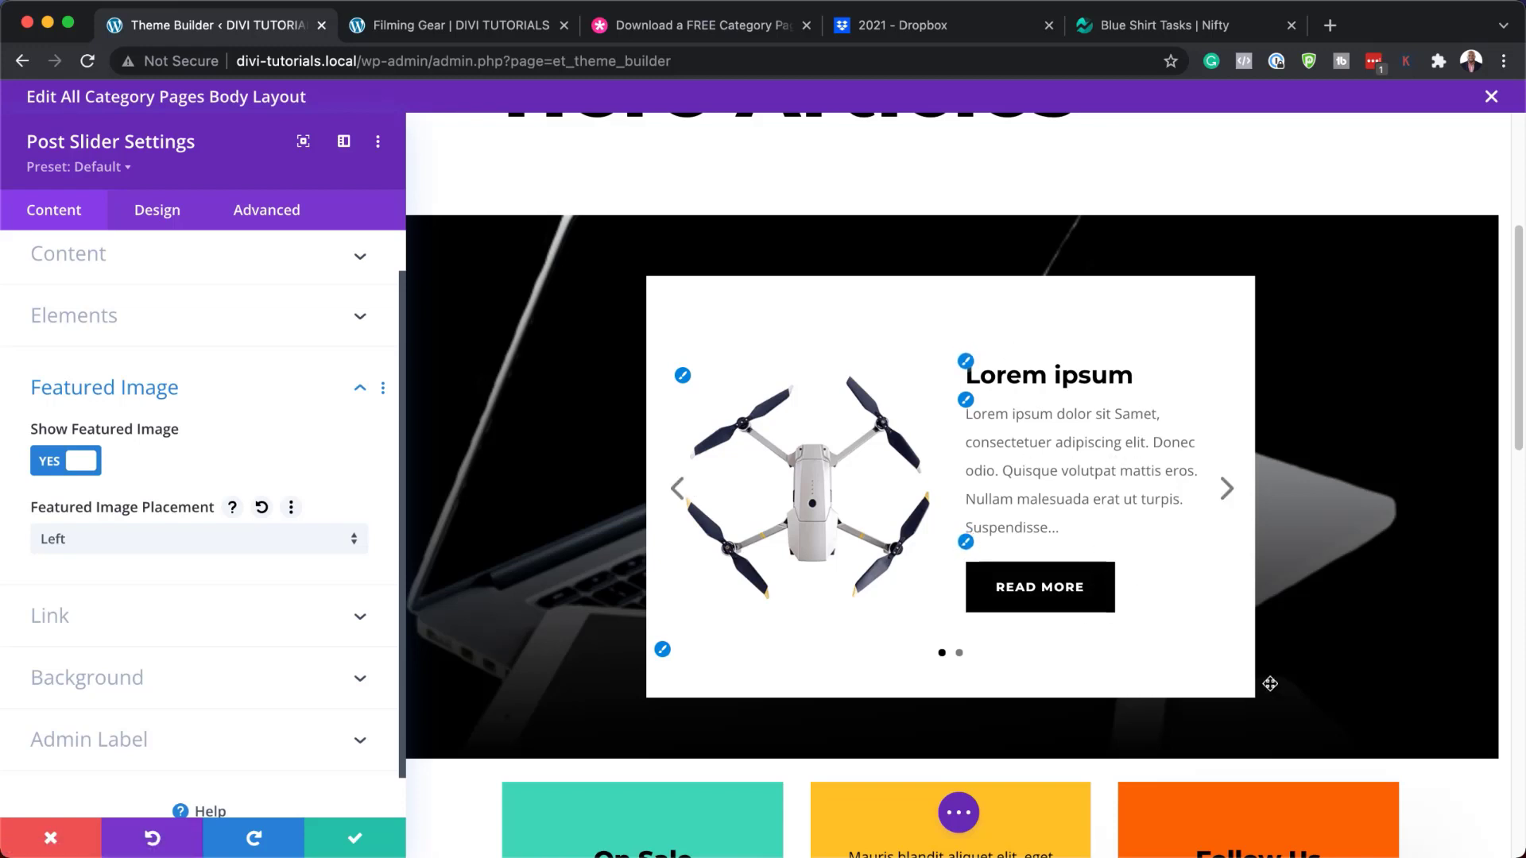
- Preview another slide with its featured image, and turn the post slider's featured image off
{"action": "left_click", "coordinate": [1209, 490]}
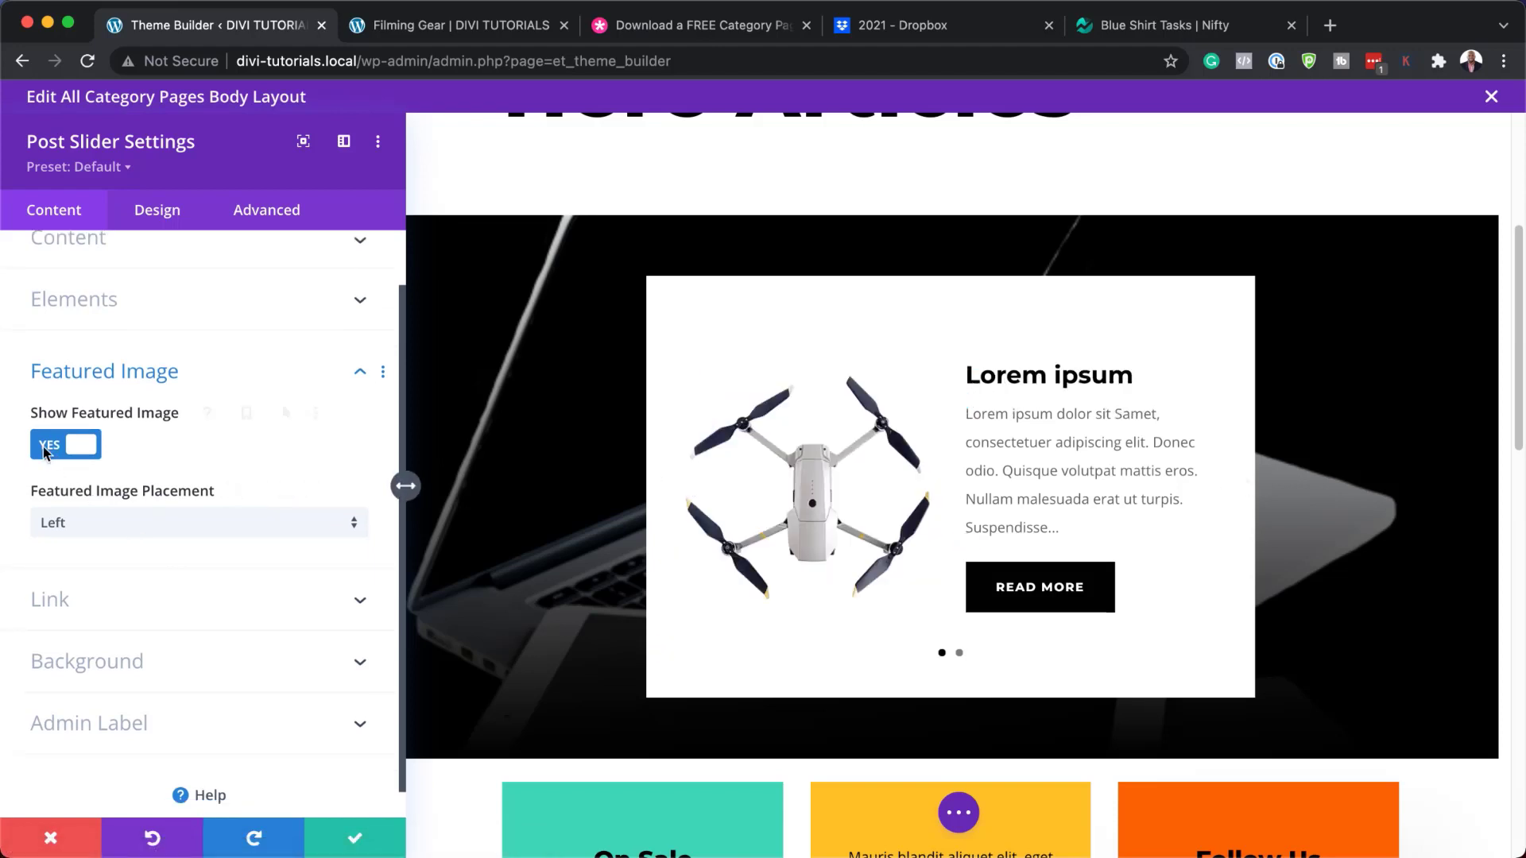
{"action": "left_click", "coordinate": [46, 445]}
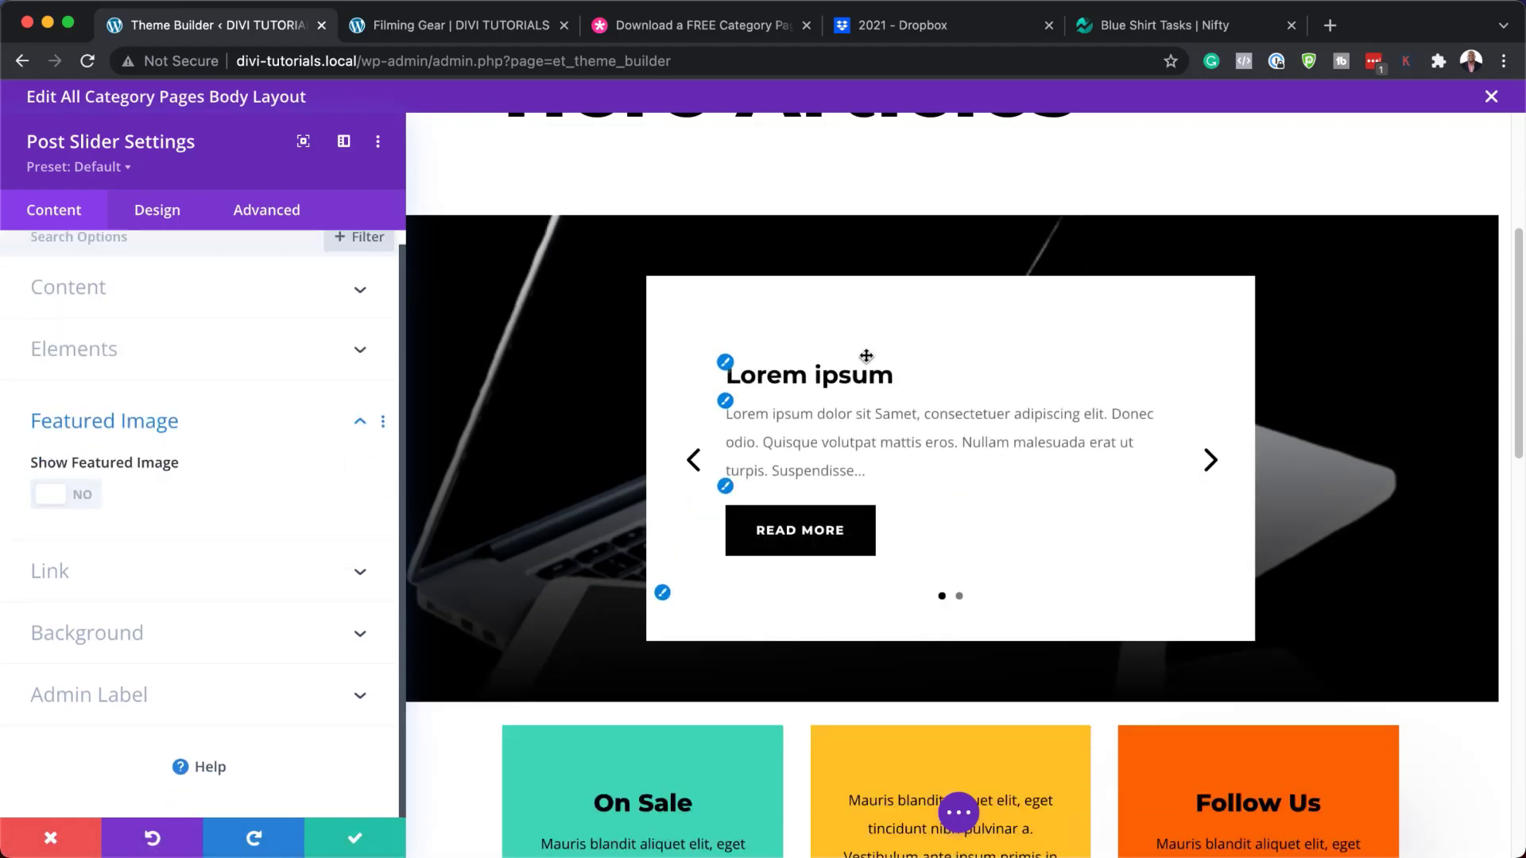
- Set the font of the post slider's title text to PT Serif
{"action": "left_click", "coordinate": [727, 365]}
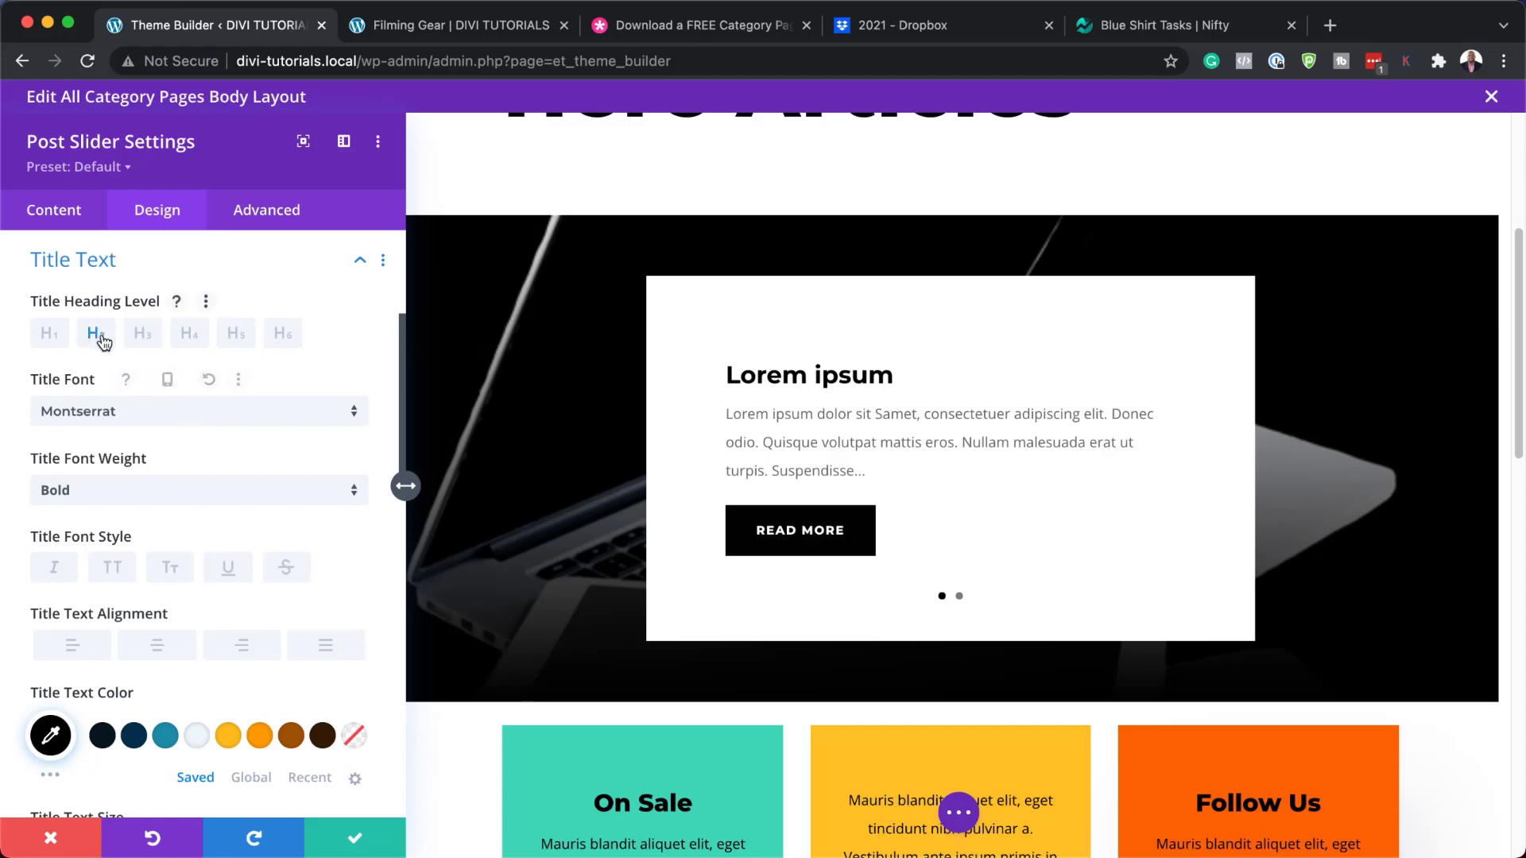
{"action": "left_click", "coordinate": [148, 420]}
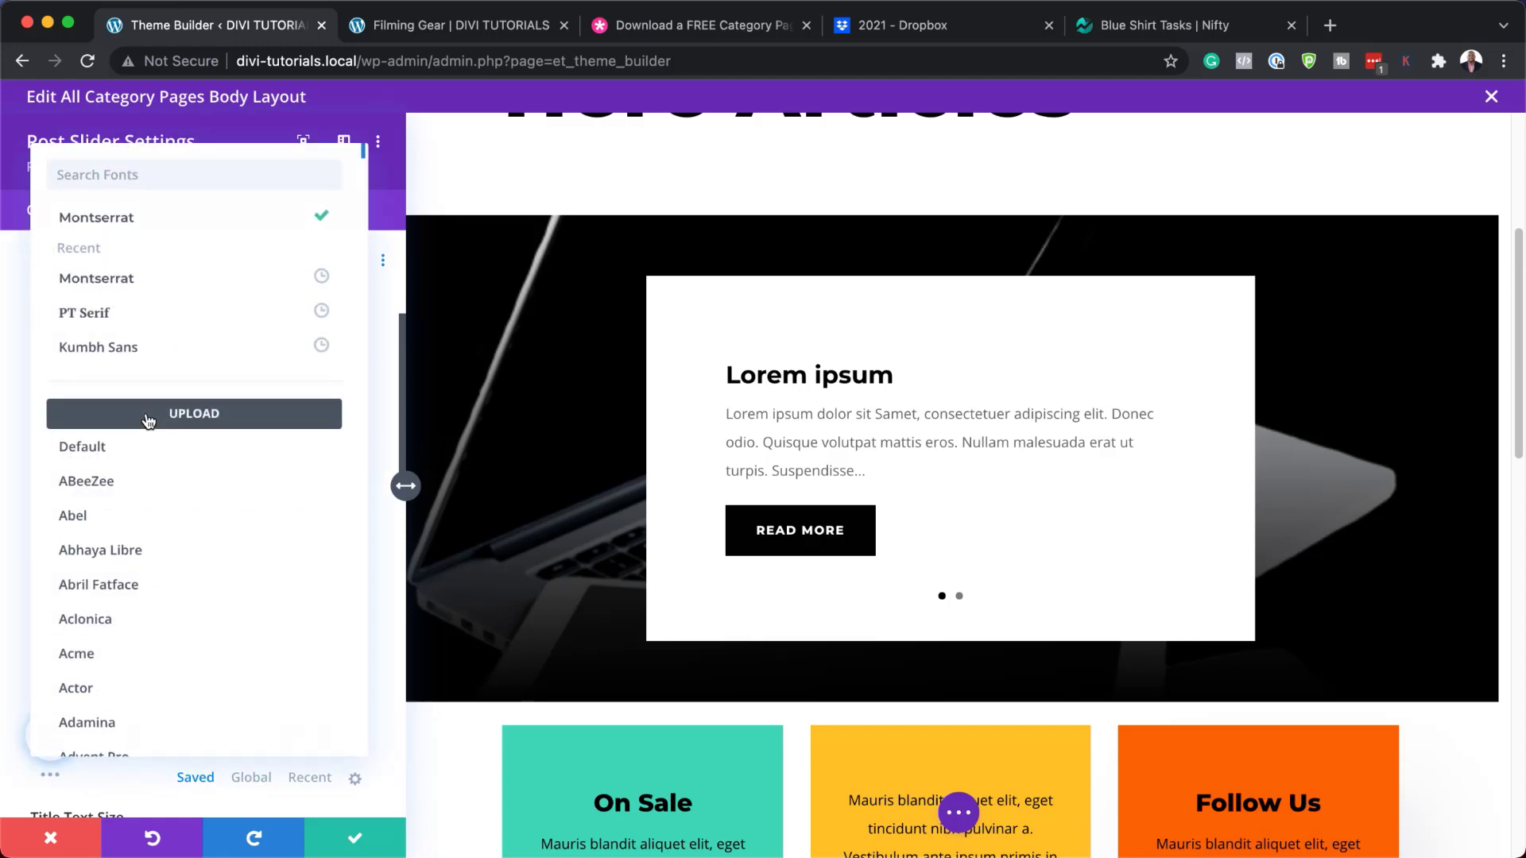
{"action": "left_click", "coordinate": [156, 316]}
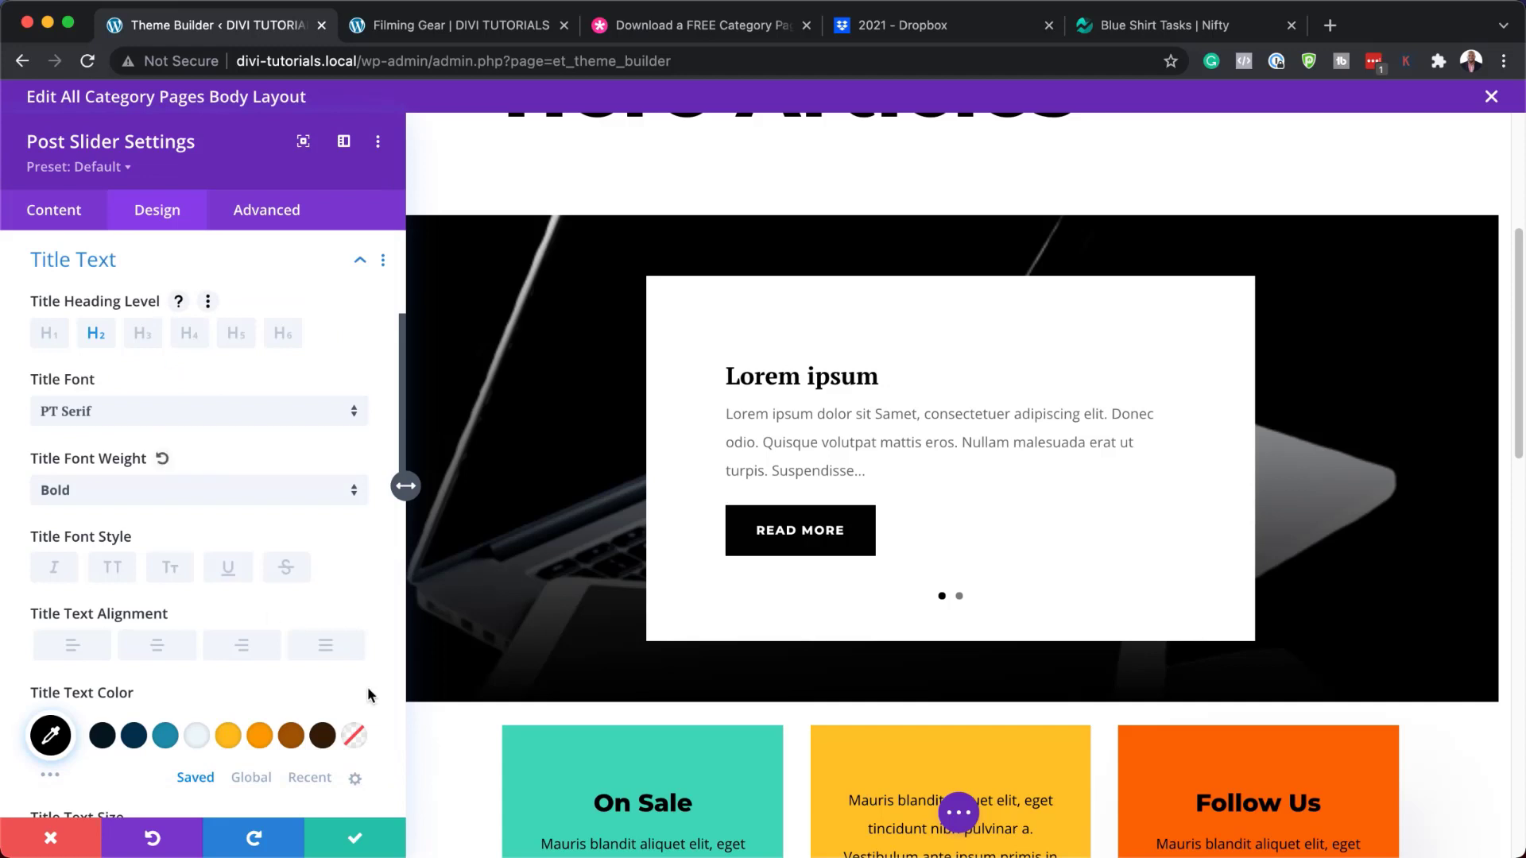
- Try the saved orange and medium brown on the post slider's title text, ending with dark brown #361f07
{"action": "scroll", "coordinate": [318, 725], "scroll_direction": "down", "scroll_amount": 3}
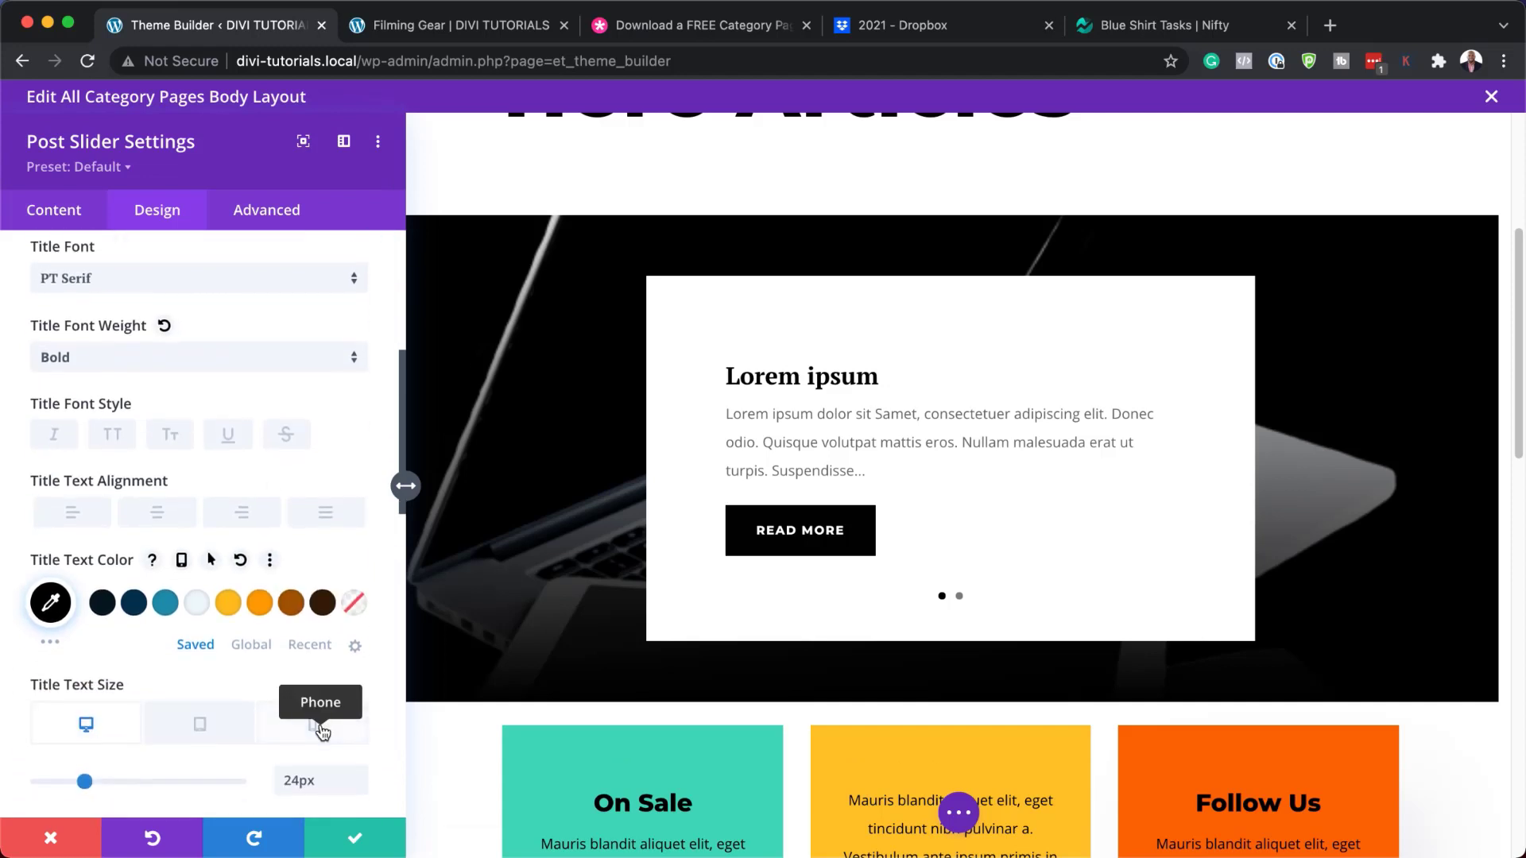
{"action": "left_click", "coordinate": [266, 603]}
{"action": "left_click", "coordinate": [292, 600]}
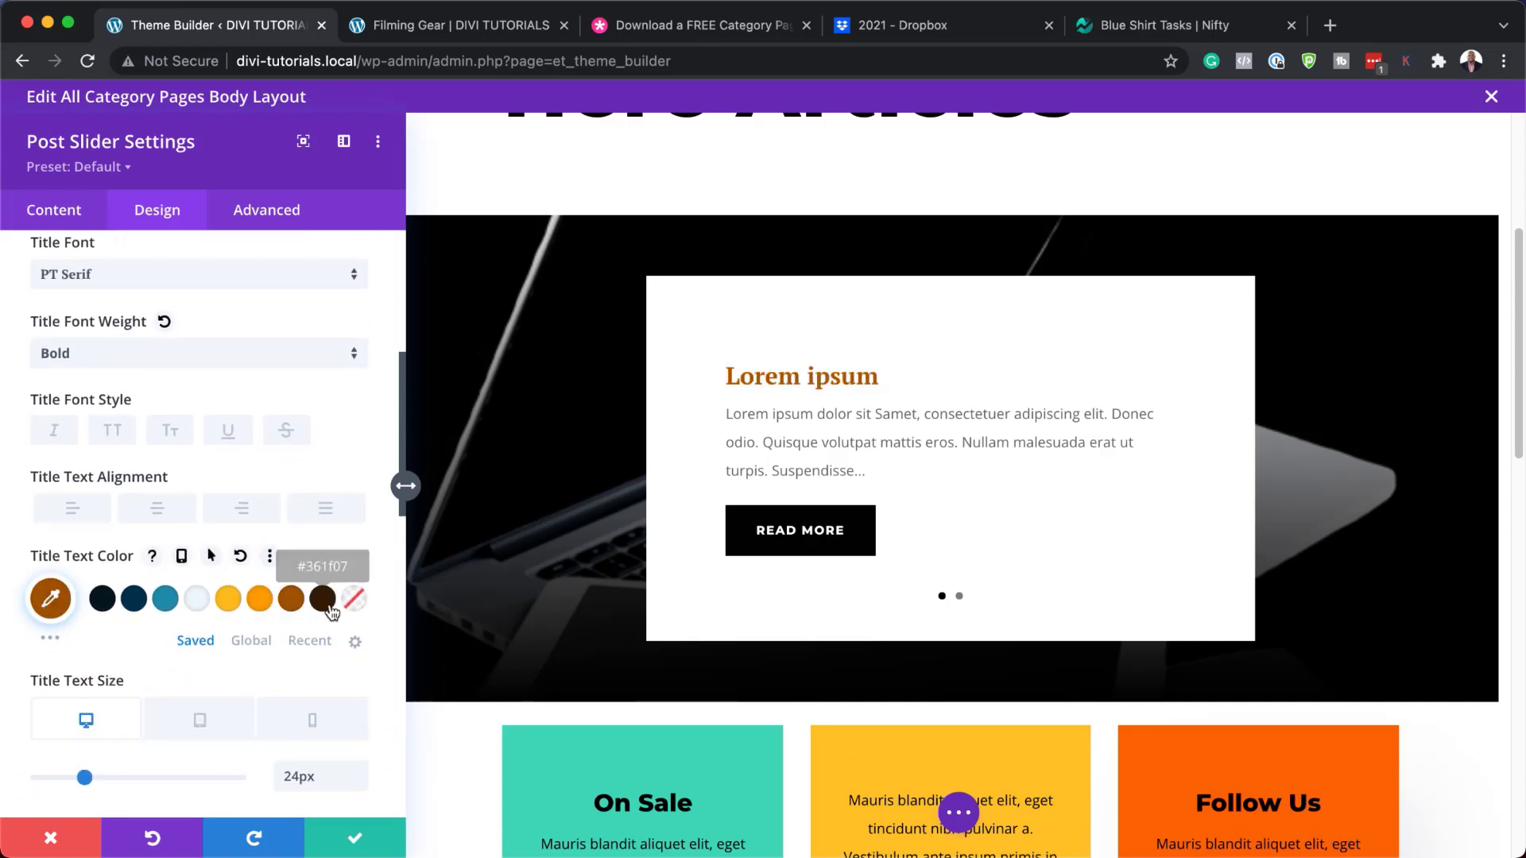
{"action": "left_click", "coordinate": [331, 611]}
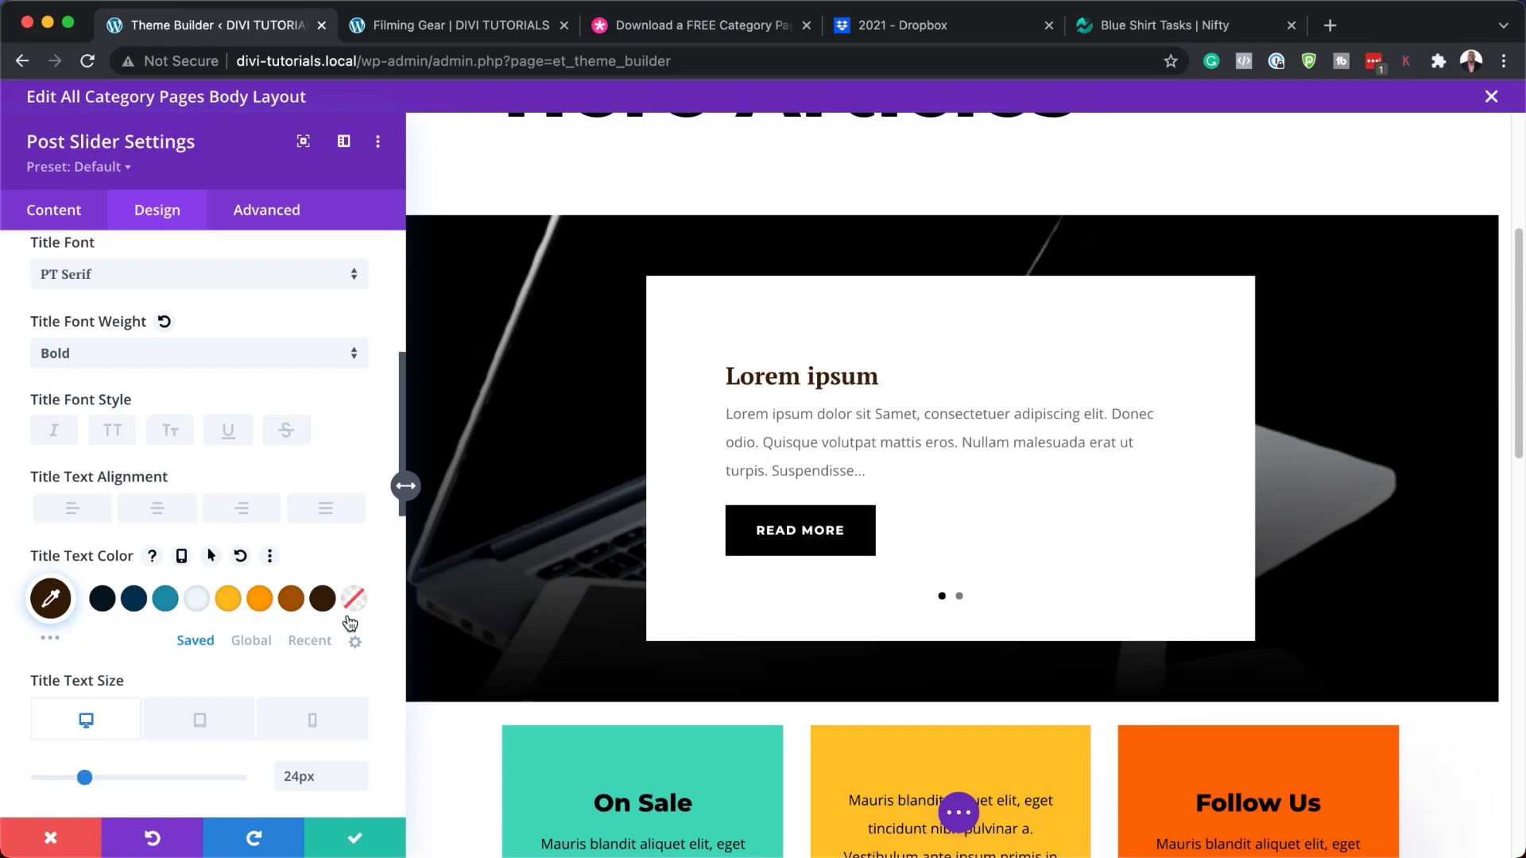
- Set the post slider's body text to Montserrat with Semi Bold weight and the saved teal color #1f91ad
{"action": "left_click", "coordinate": [737, 420]}
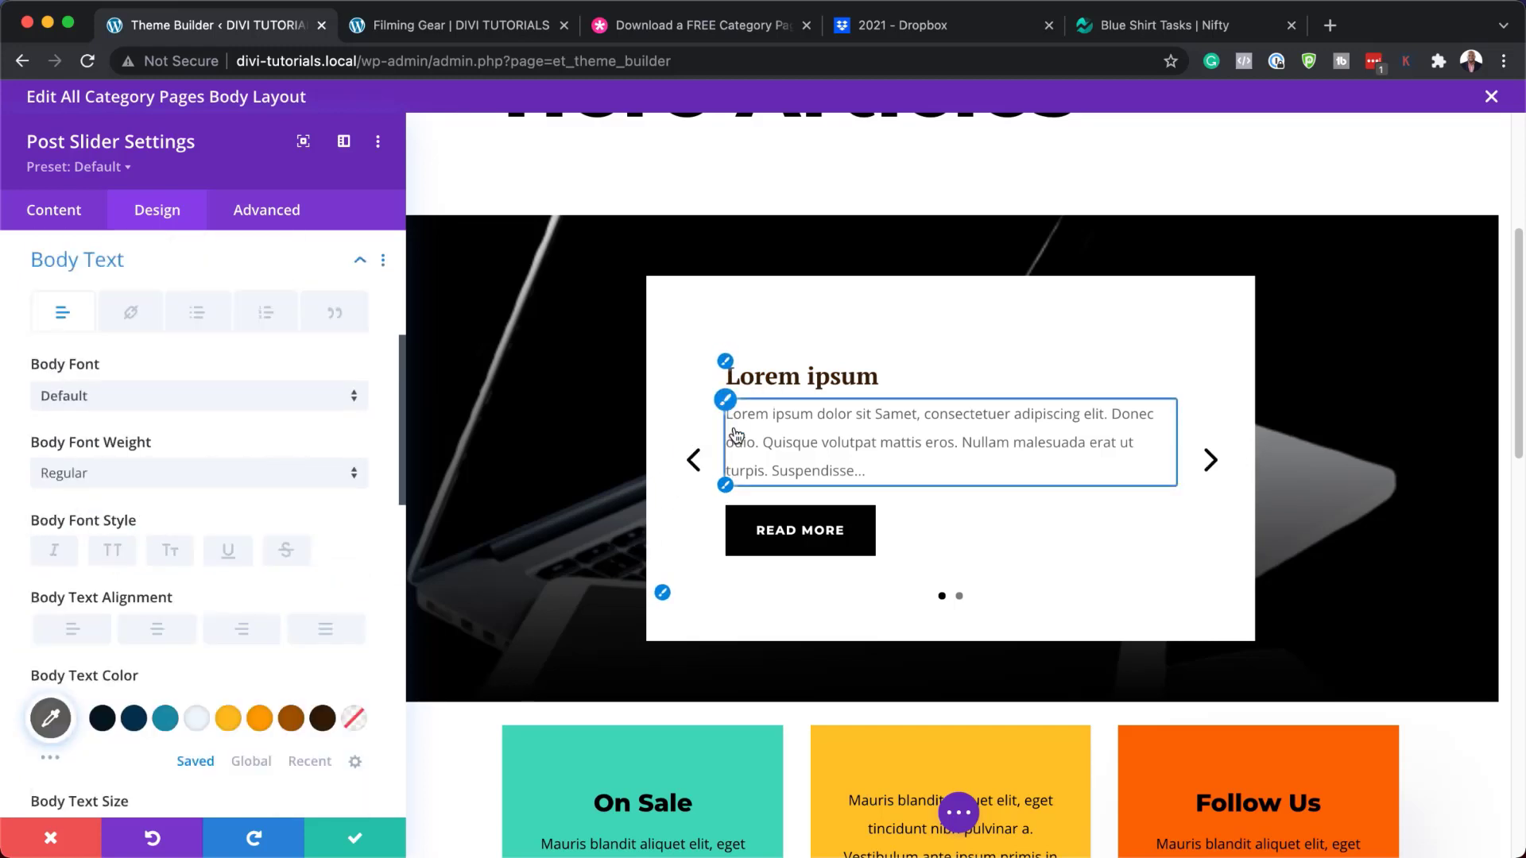
{"action": "left_click", "coordinate": [188, 396]}
{"action": "left_click", "coordinate": [188, 278]}
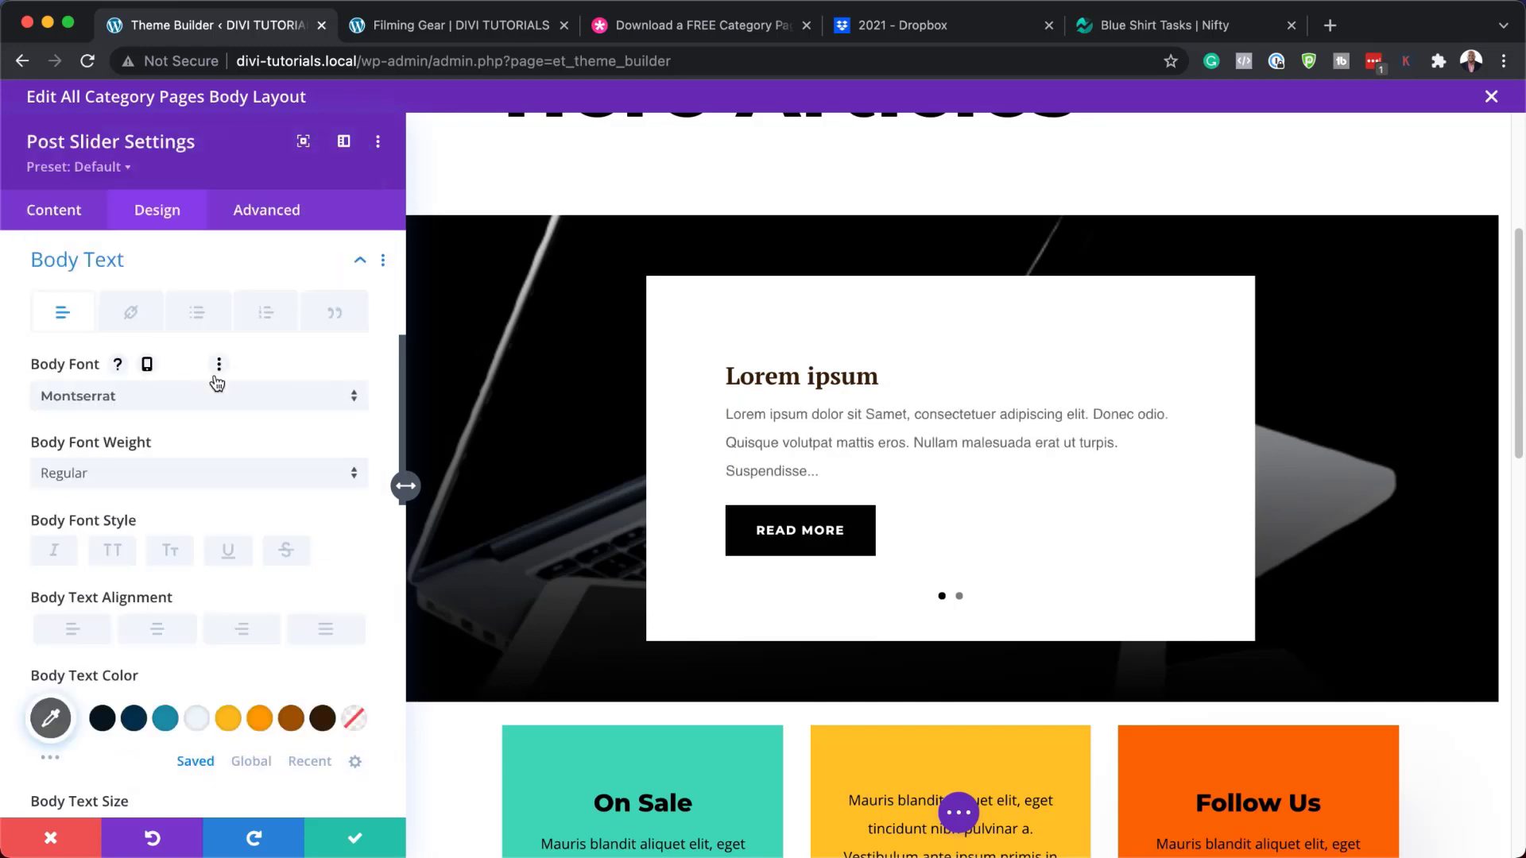
{"action": "scroll", "coordinate": [172, 562], "scroll_direction": "down", "scroll_amount": 3}
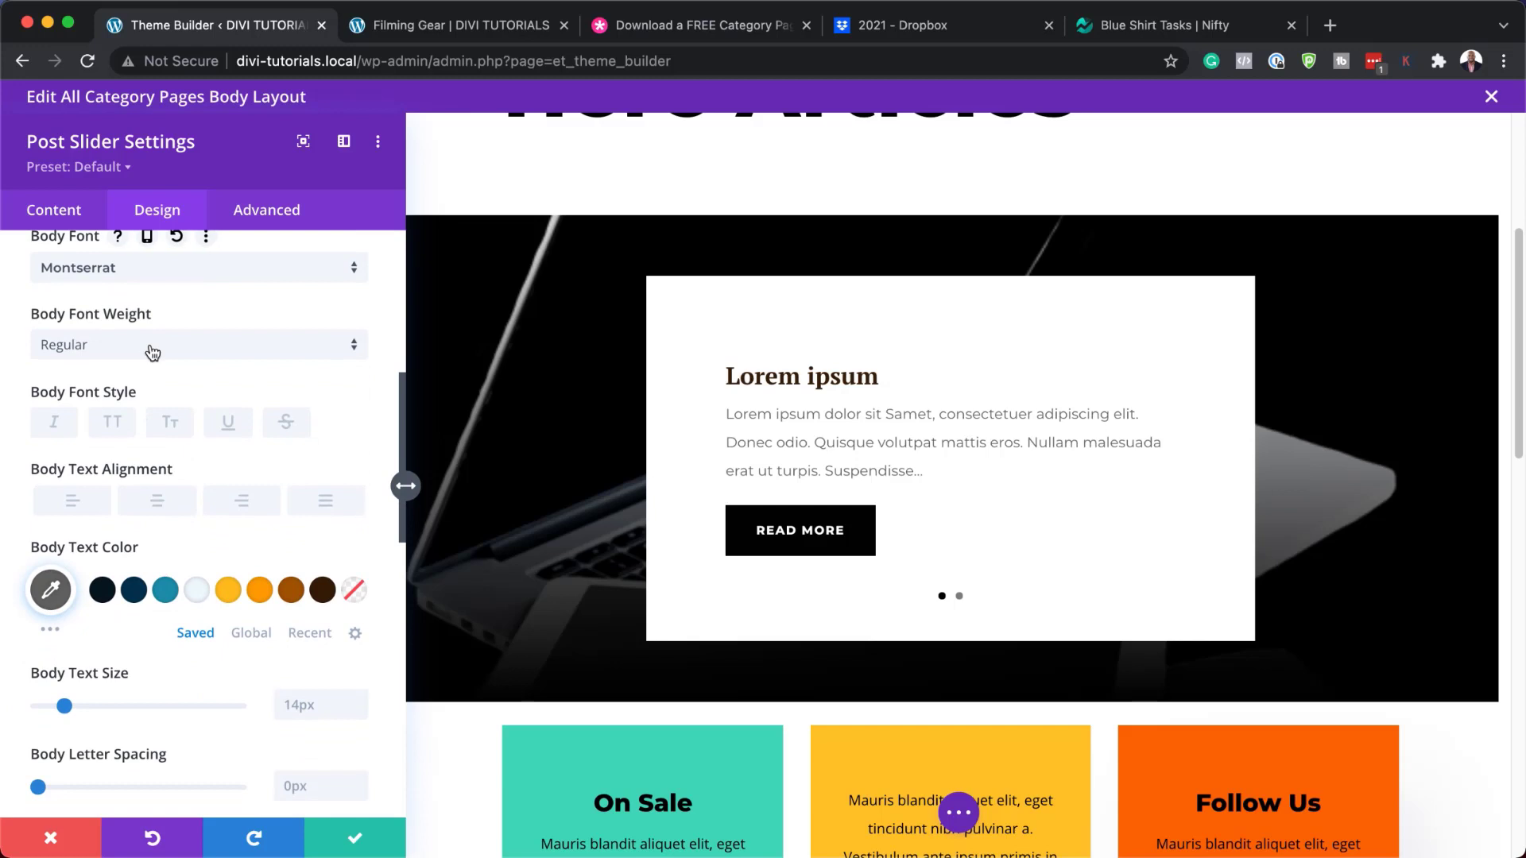
{"action": "left_click", "coordinate": [147, 348]}
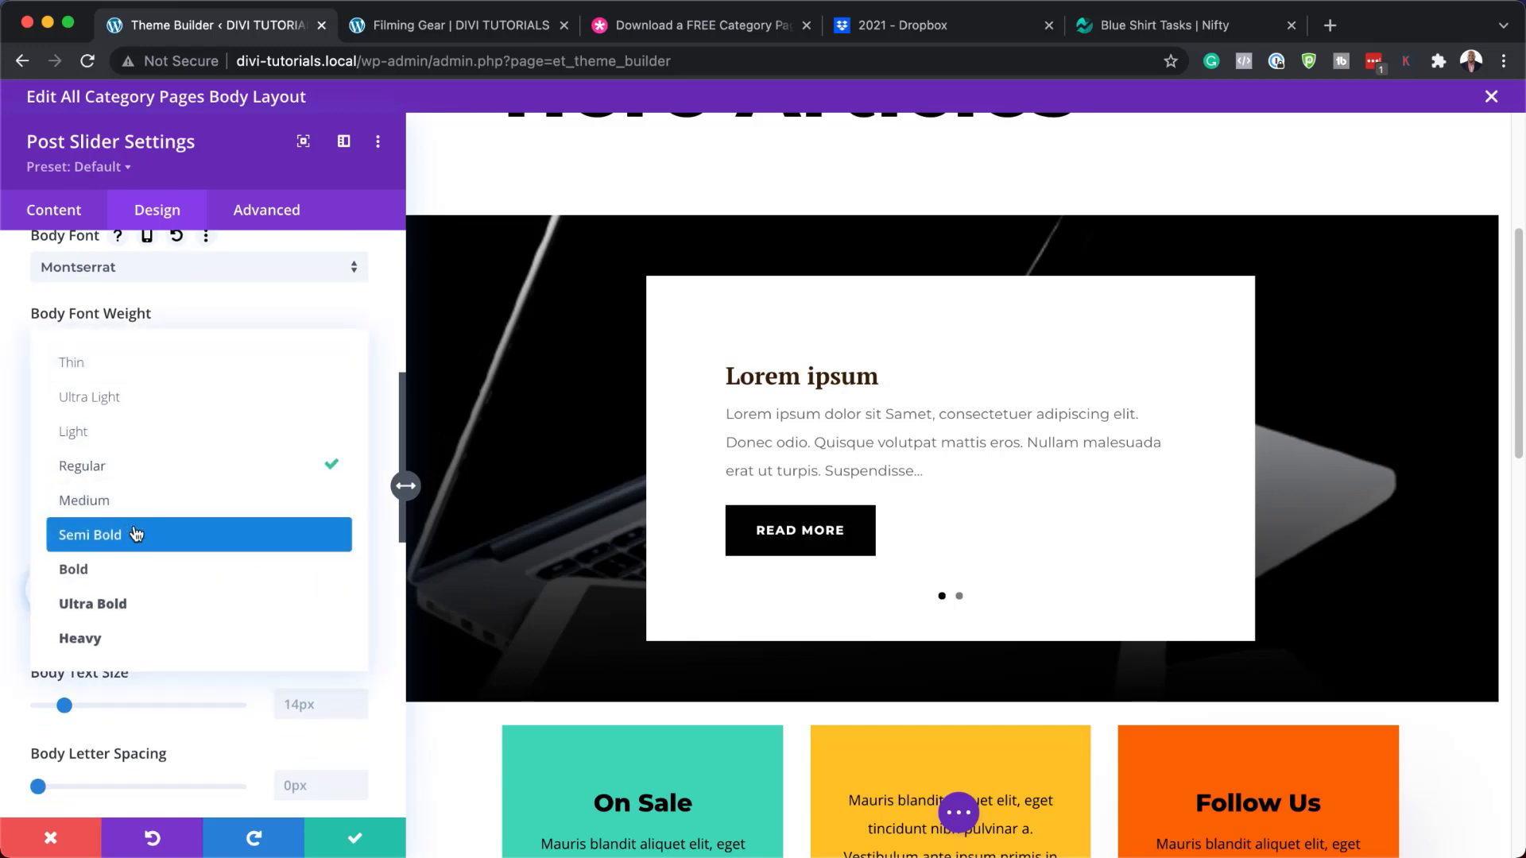
{"action": "left_click", "coordinate": [136, 533]}
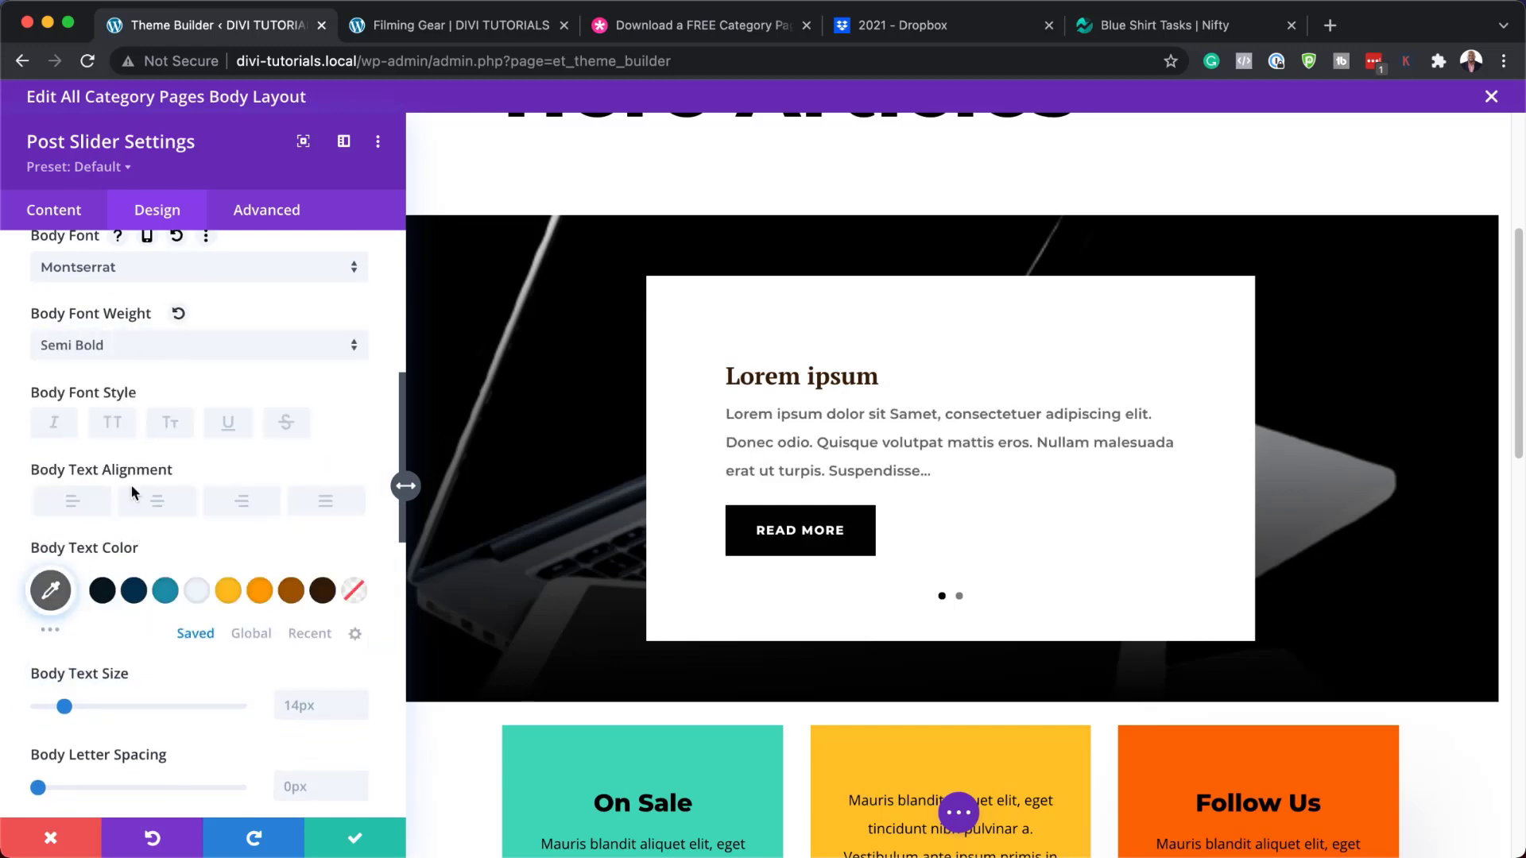
{"action": "scroll", "coordinate": [96, 525], "scroll_direction": "down", "scroll_amount": 2}
{"action": "left_click", "coordinate": [165, 551]}
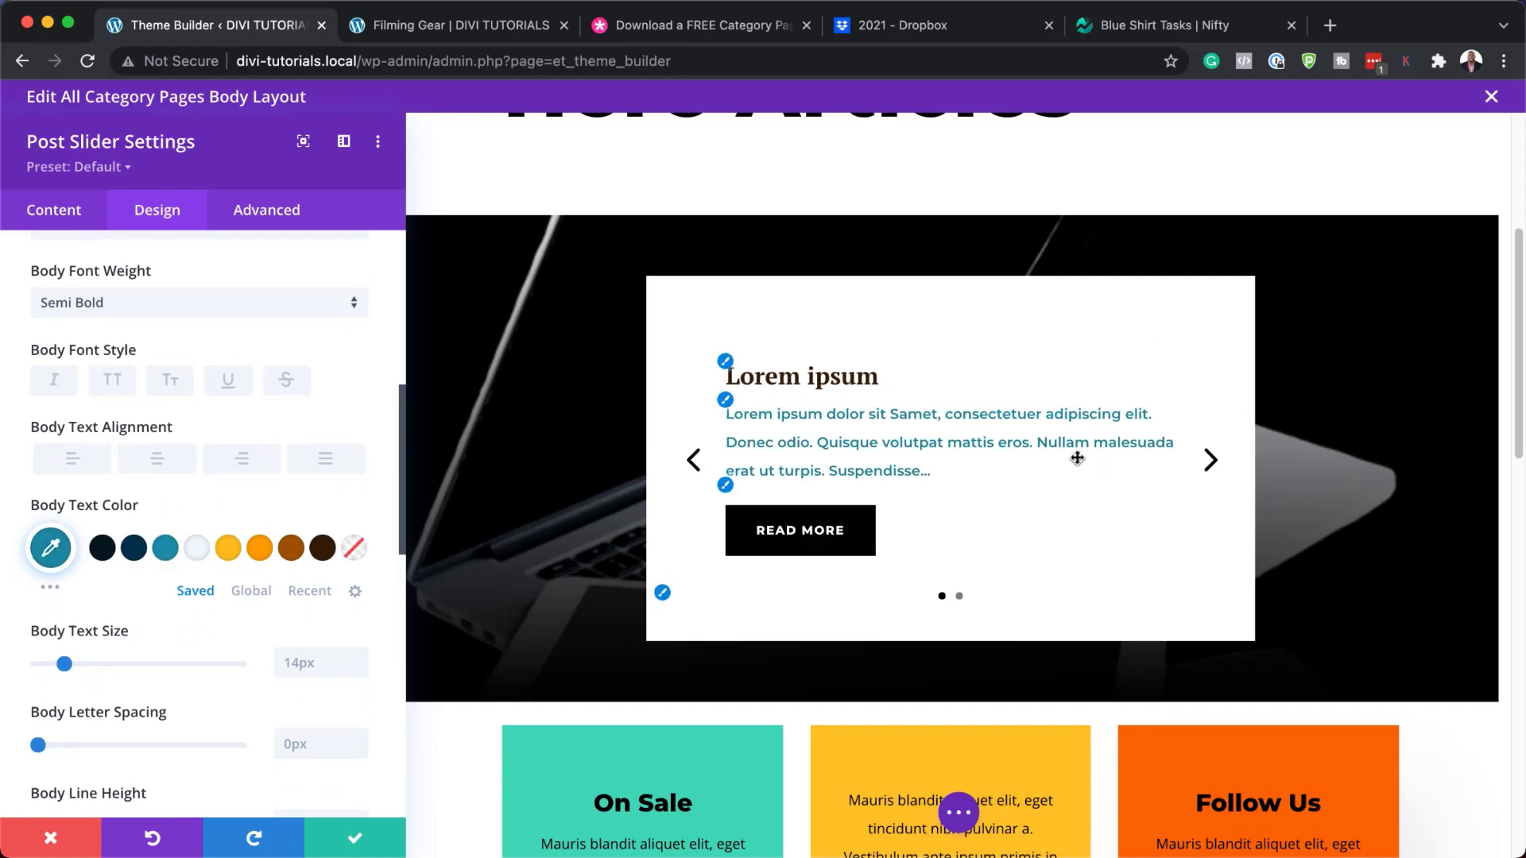
- Try orange #fd9e02 as the background of the post slider's button, and discard the module's changes
{"action": "left_click", "coordinate": [726, 486]}
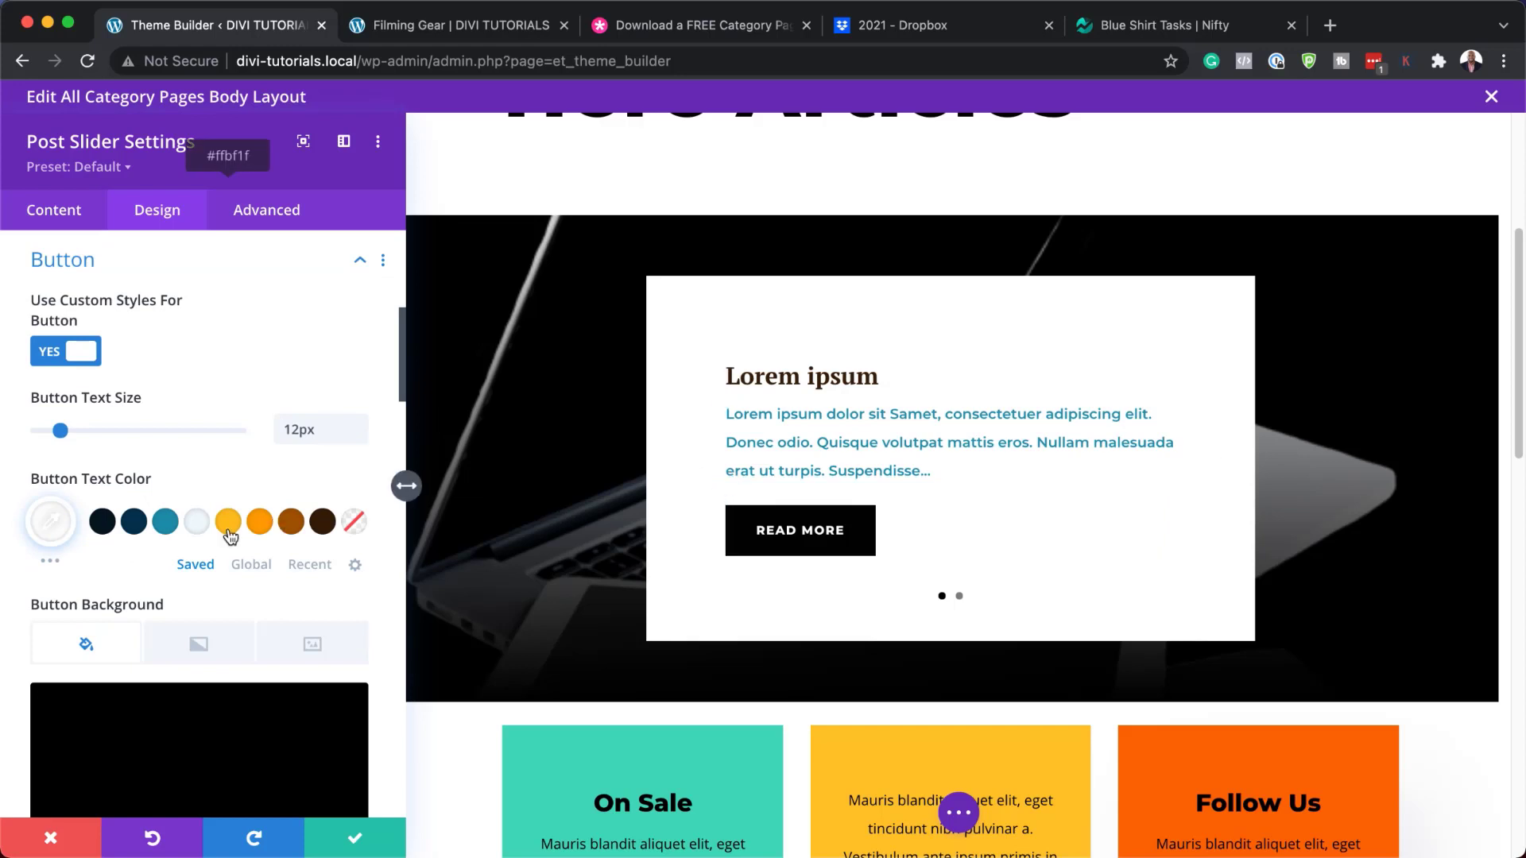
{"action": "scroll", "coordinate": [230, 541], "scroll_direction": "down", "scroll_amount": 5}
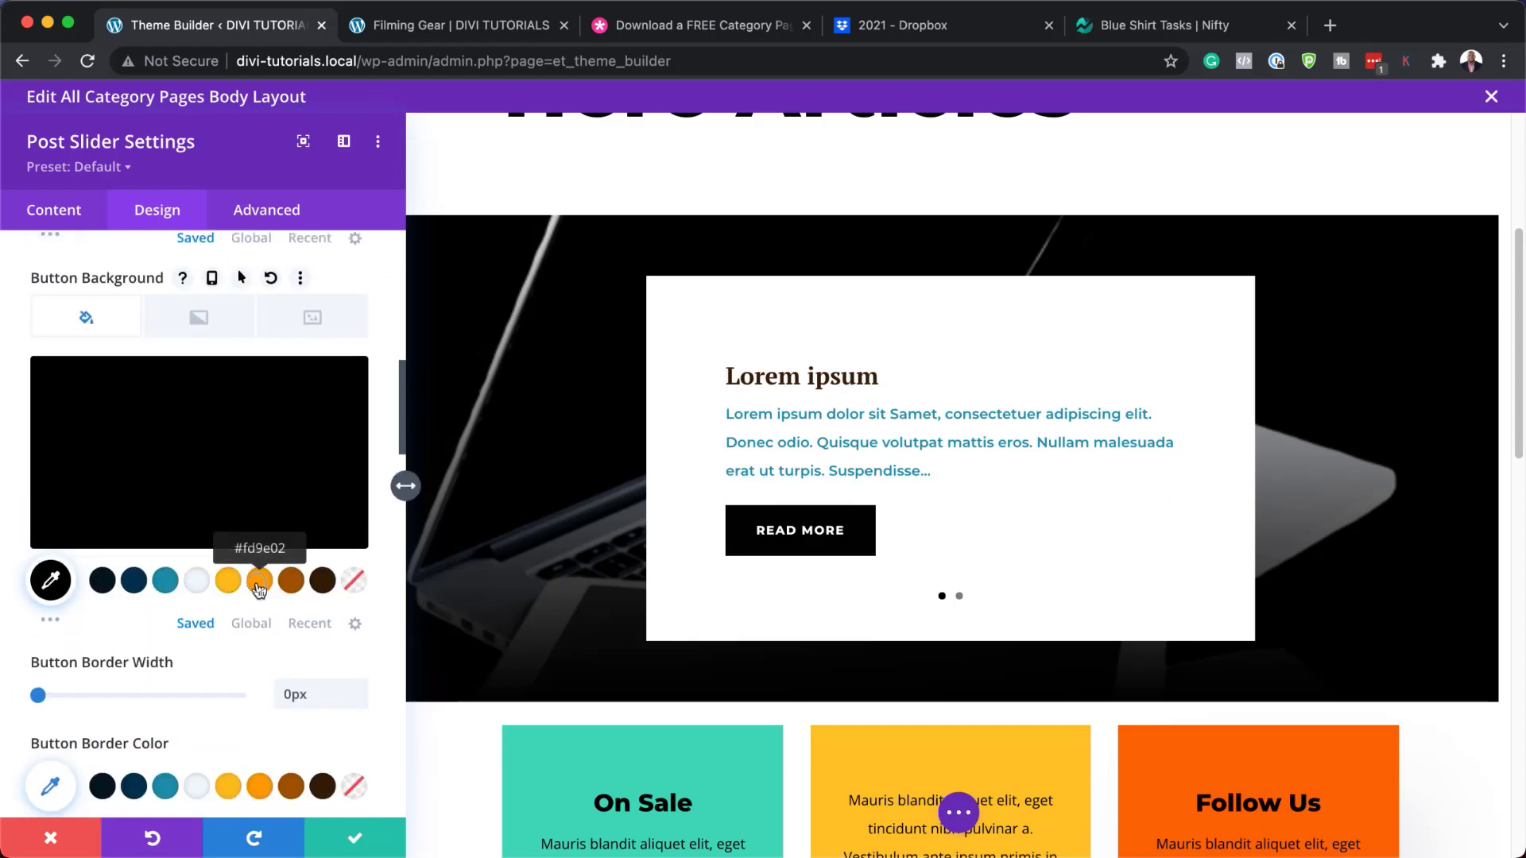
{"action": "left_click", "coordinate": [260, 581]}
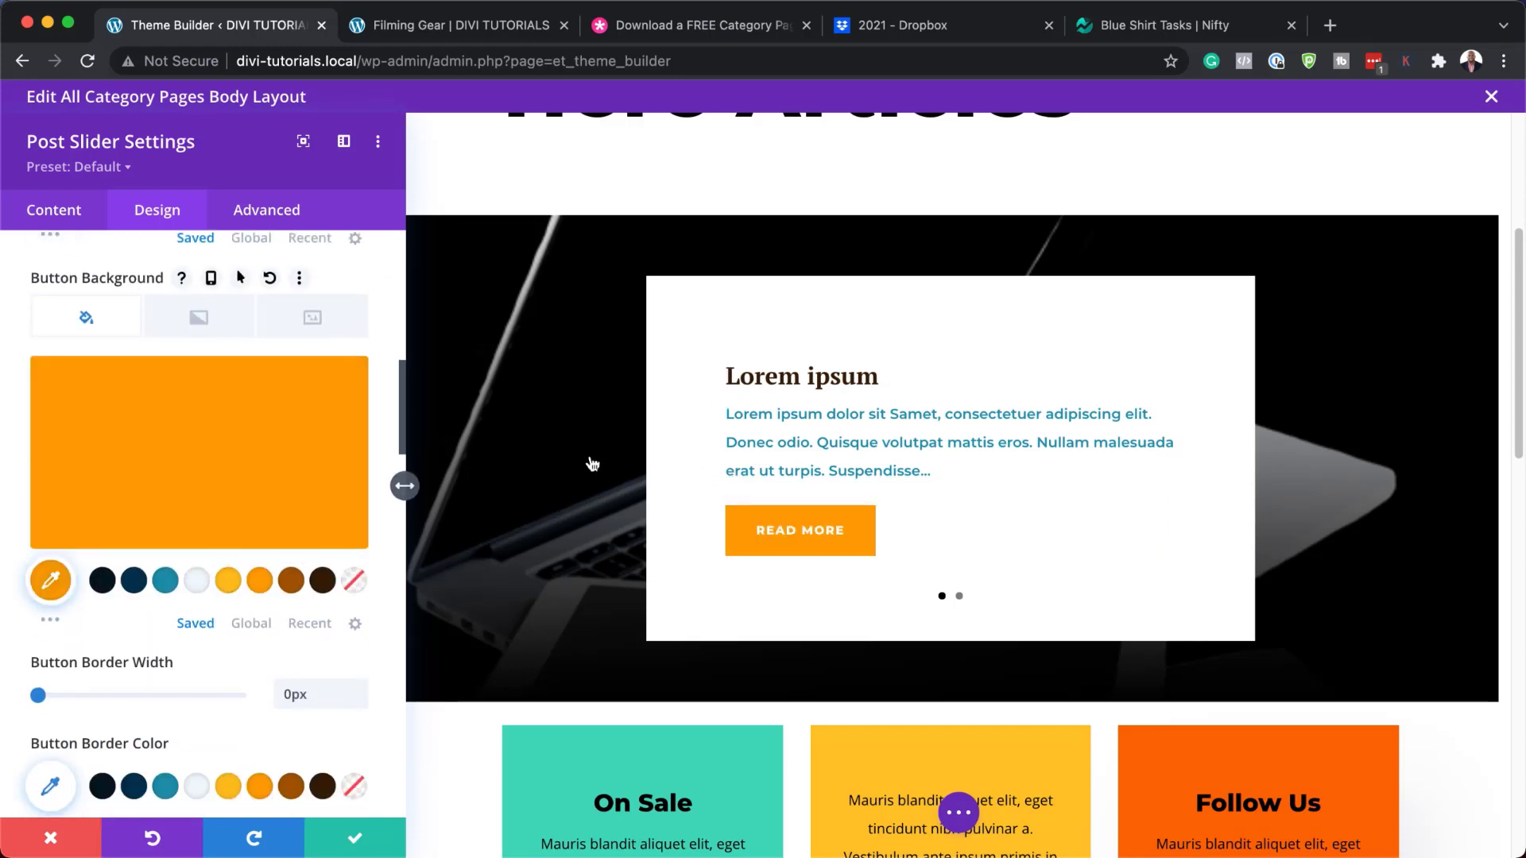
{"action": "left_click", "coordinate": [49, 838]}
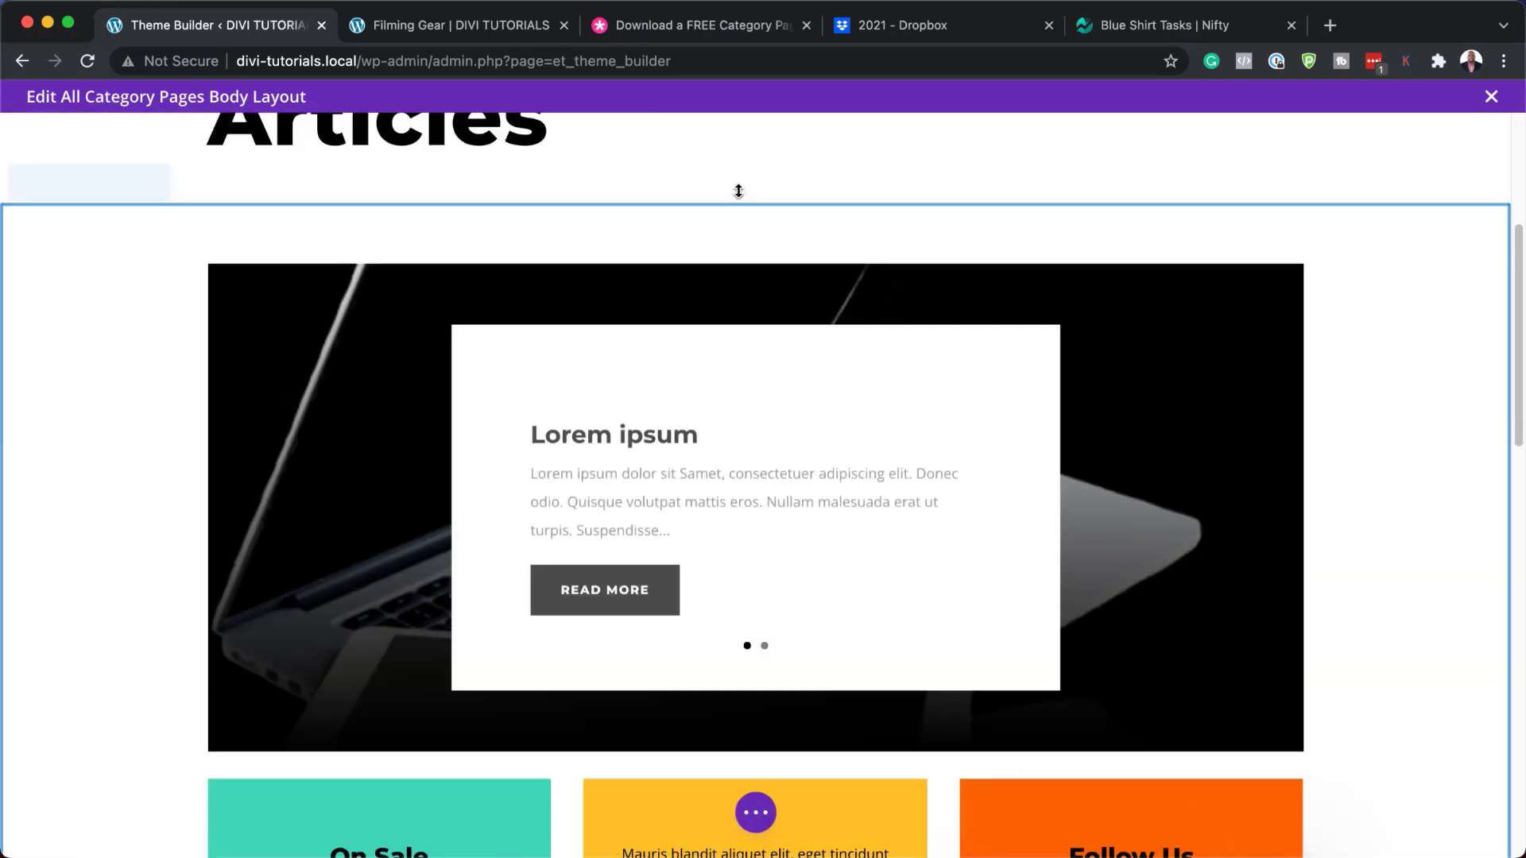
- Try the saved browns, teal #1f91ad, navy and near-black #071822 as the On Sale column's background, ending with yellow #ffbf1f
{"action": "scroll", "coordinate": [756, 490], "scroll_direction": "down", "scroll_amount": 5}
{"action": "scroll", "coordinate": [756, 490], "scroll_direction": "down", "scroll_amount": 1}
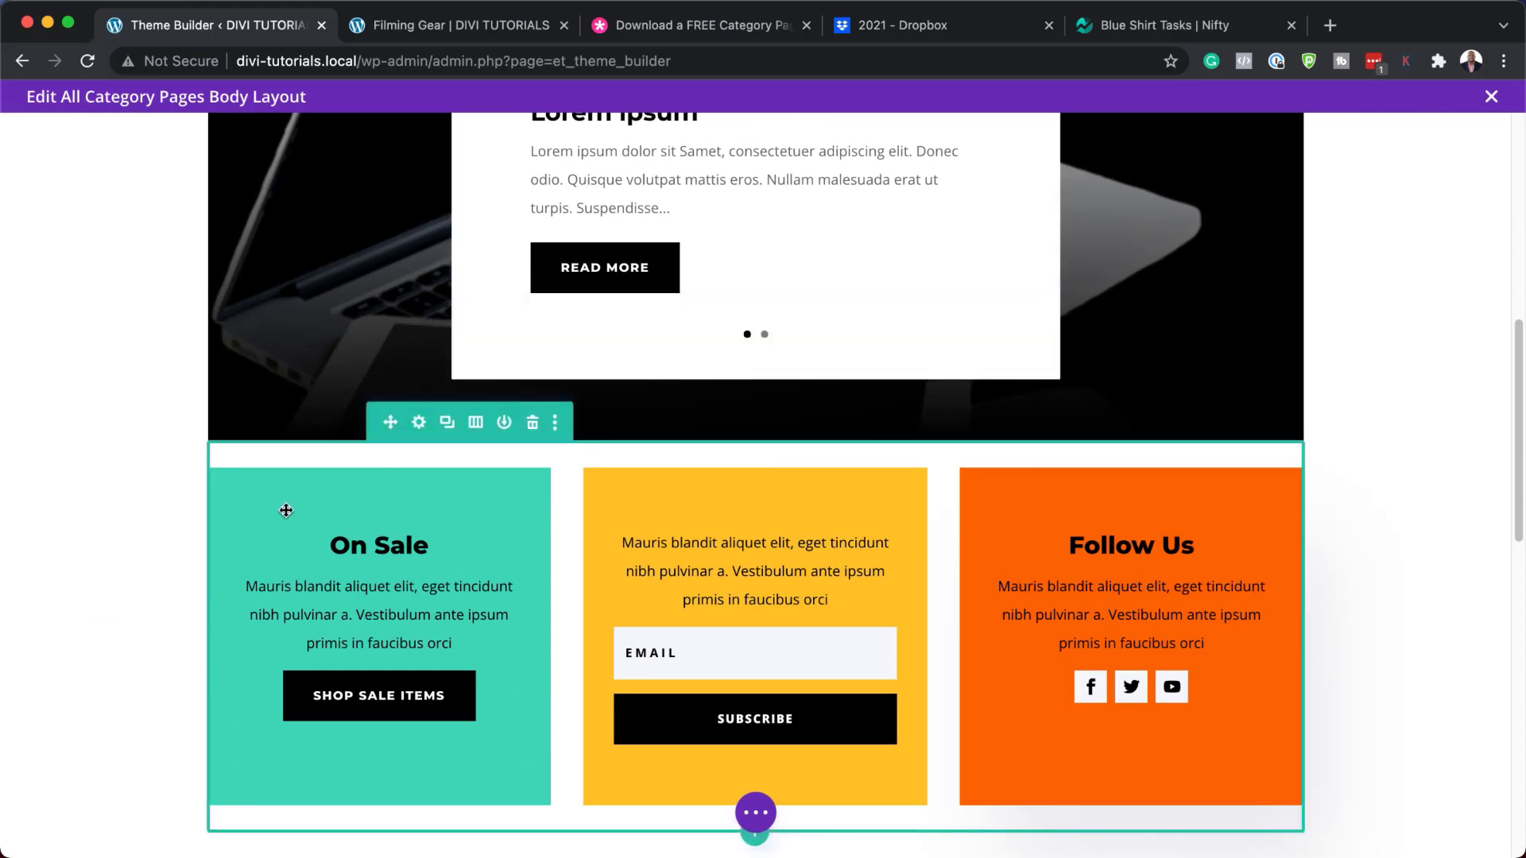
{"action": "left_click", "coordinate": [421, 426]}
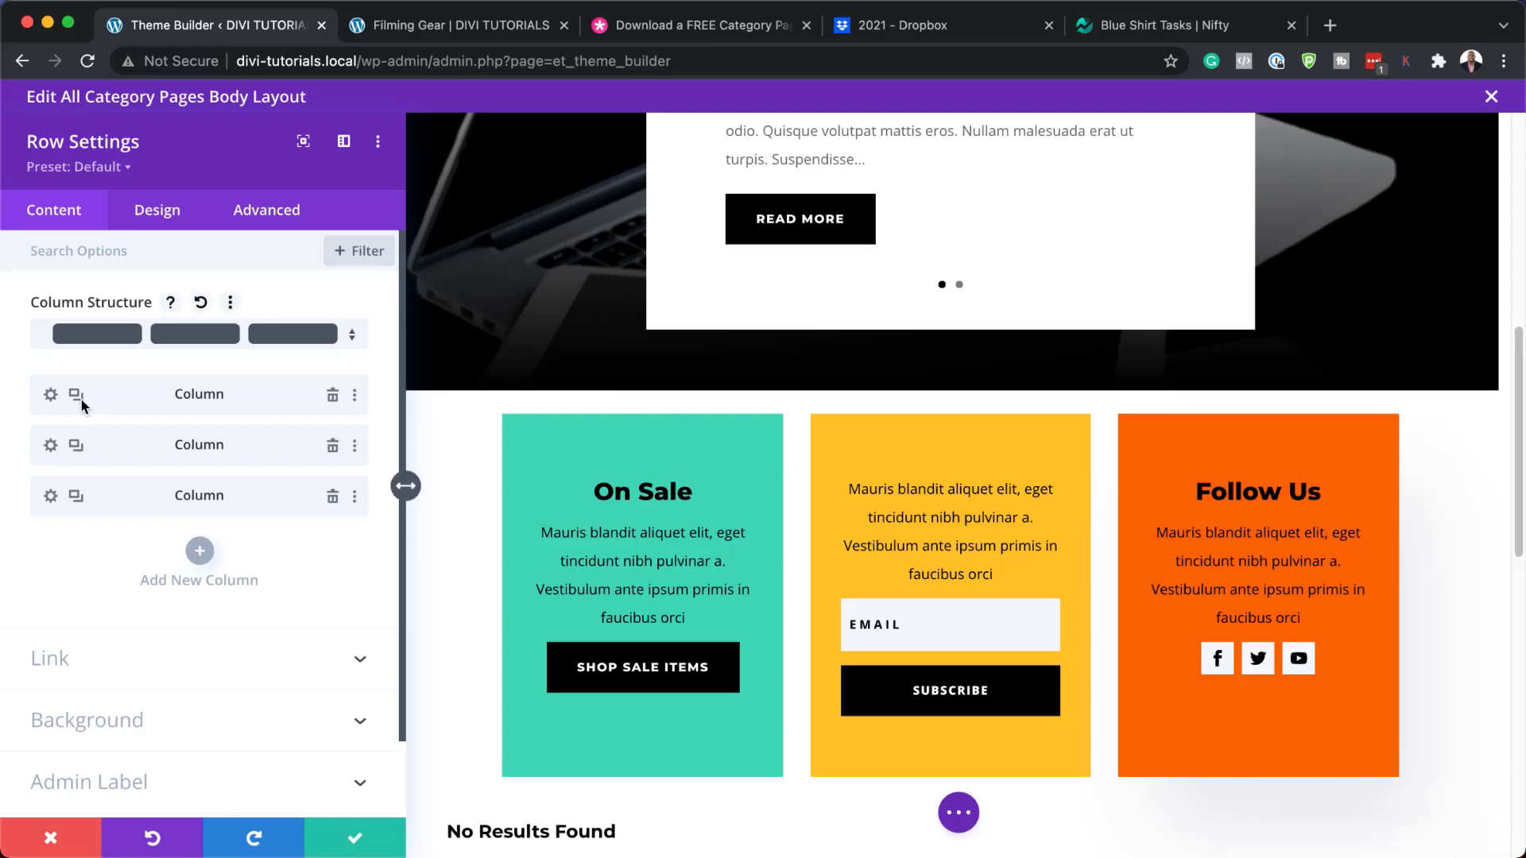
{"action": "left_click", "coordinate": [53, 395]}
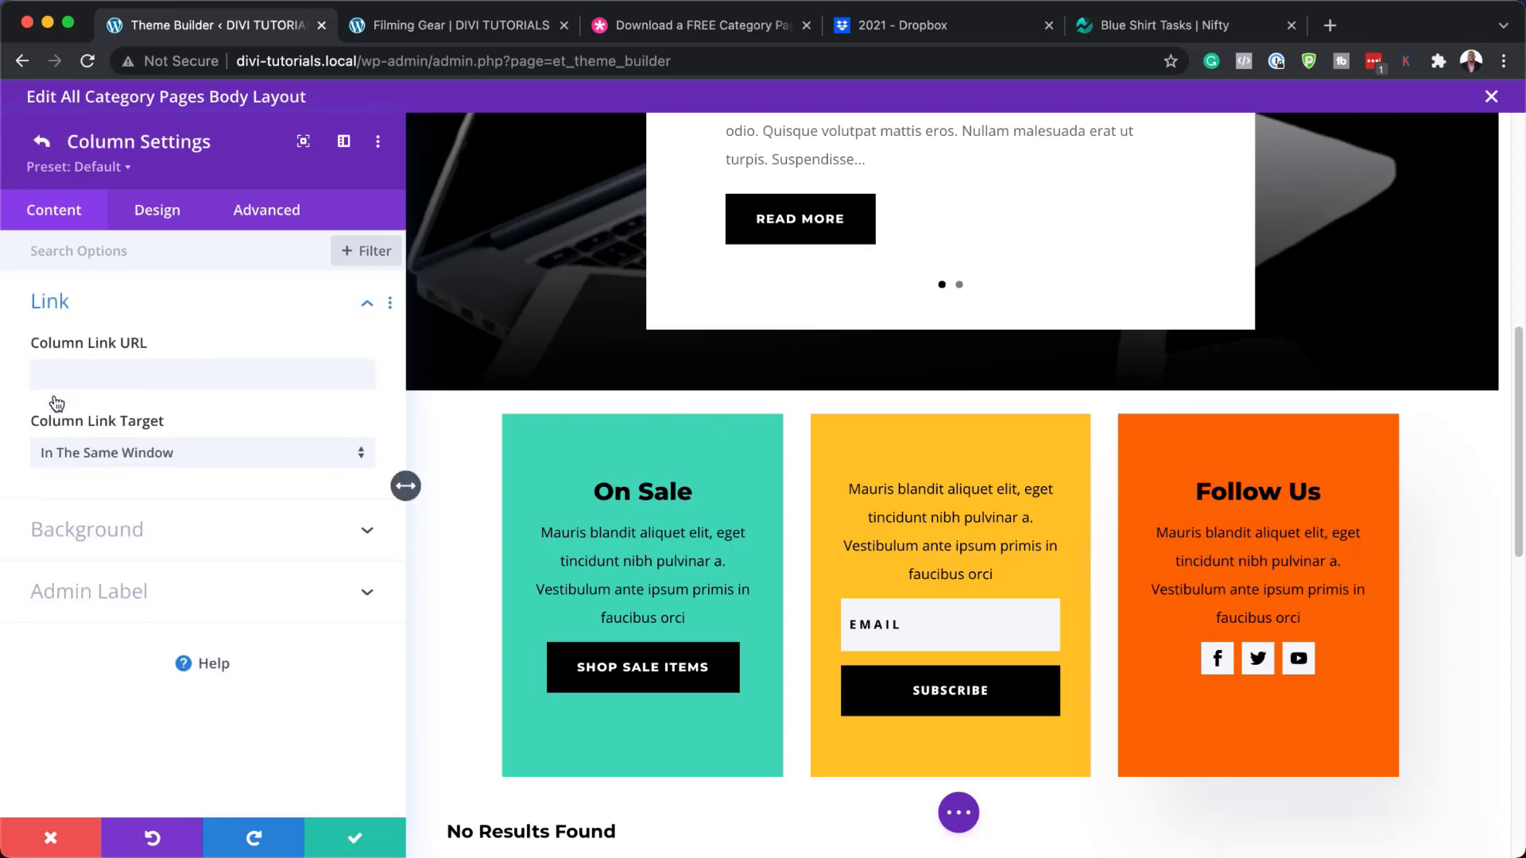
{"action": "left_click", "coordinate": [65, 530]}
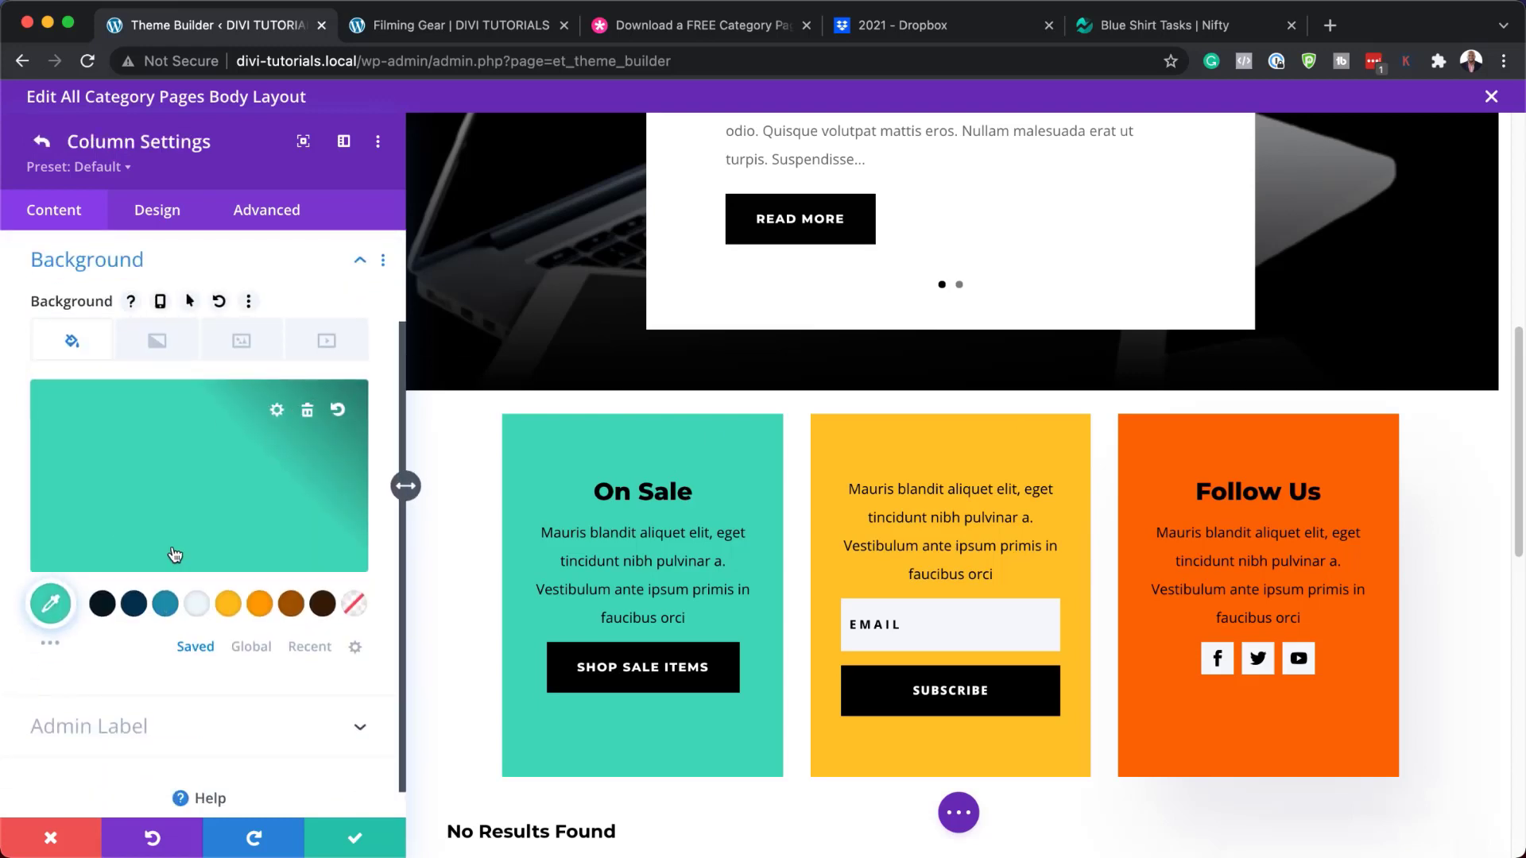
{"action": "left_click", "coordinate": [292, 607]}
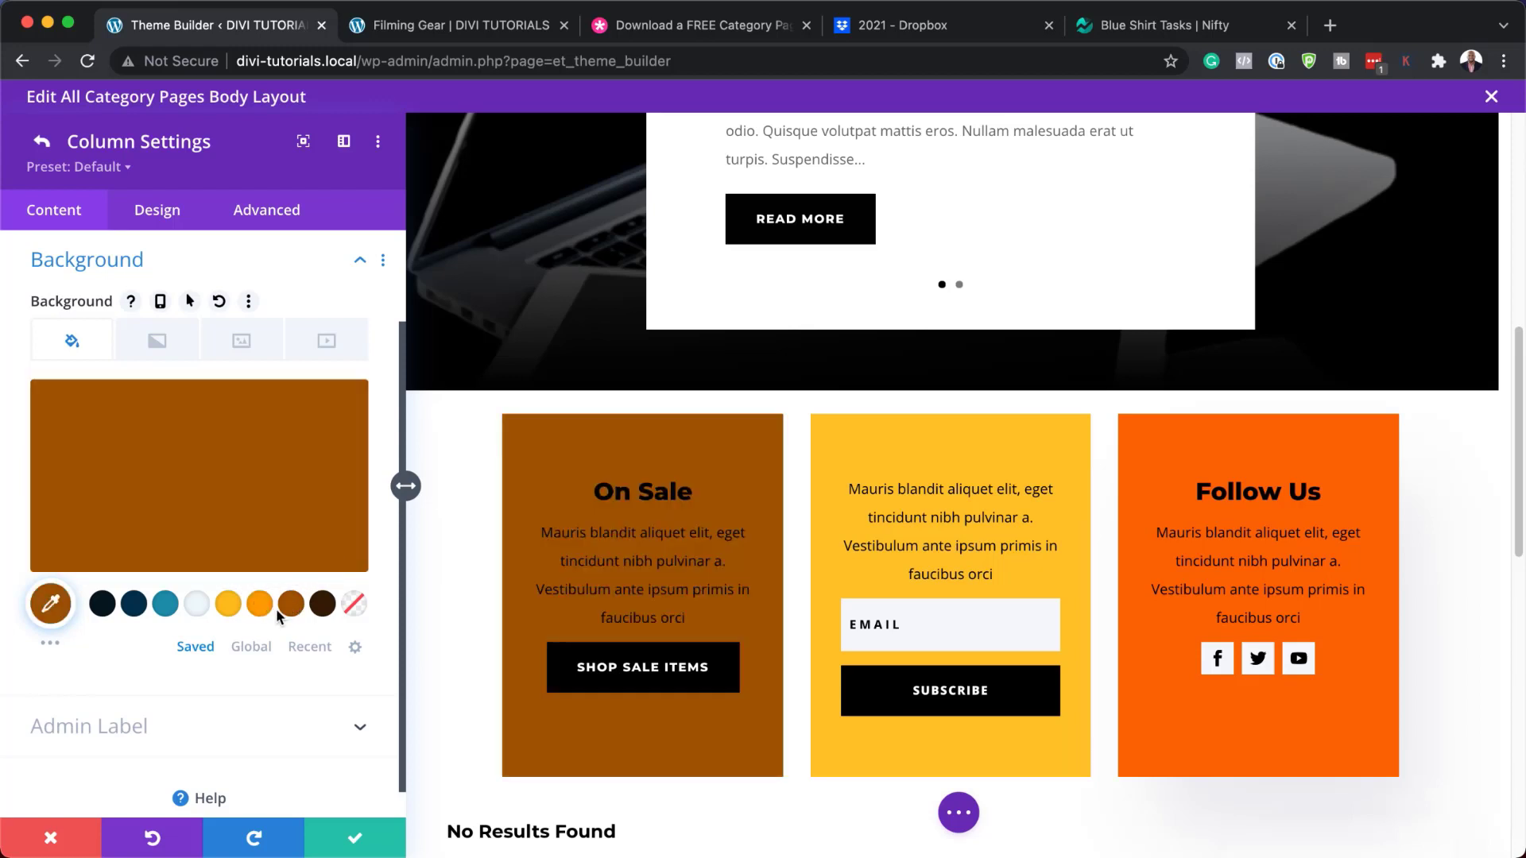
{"action": "left_click", "coordinate": [322, 606]}
{"action": "left_click", "coordinate": [165, 607]}
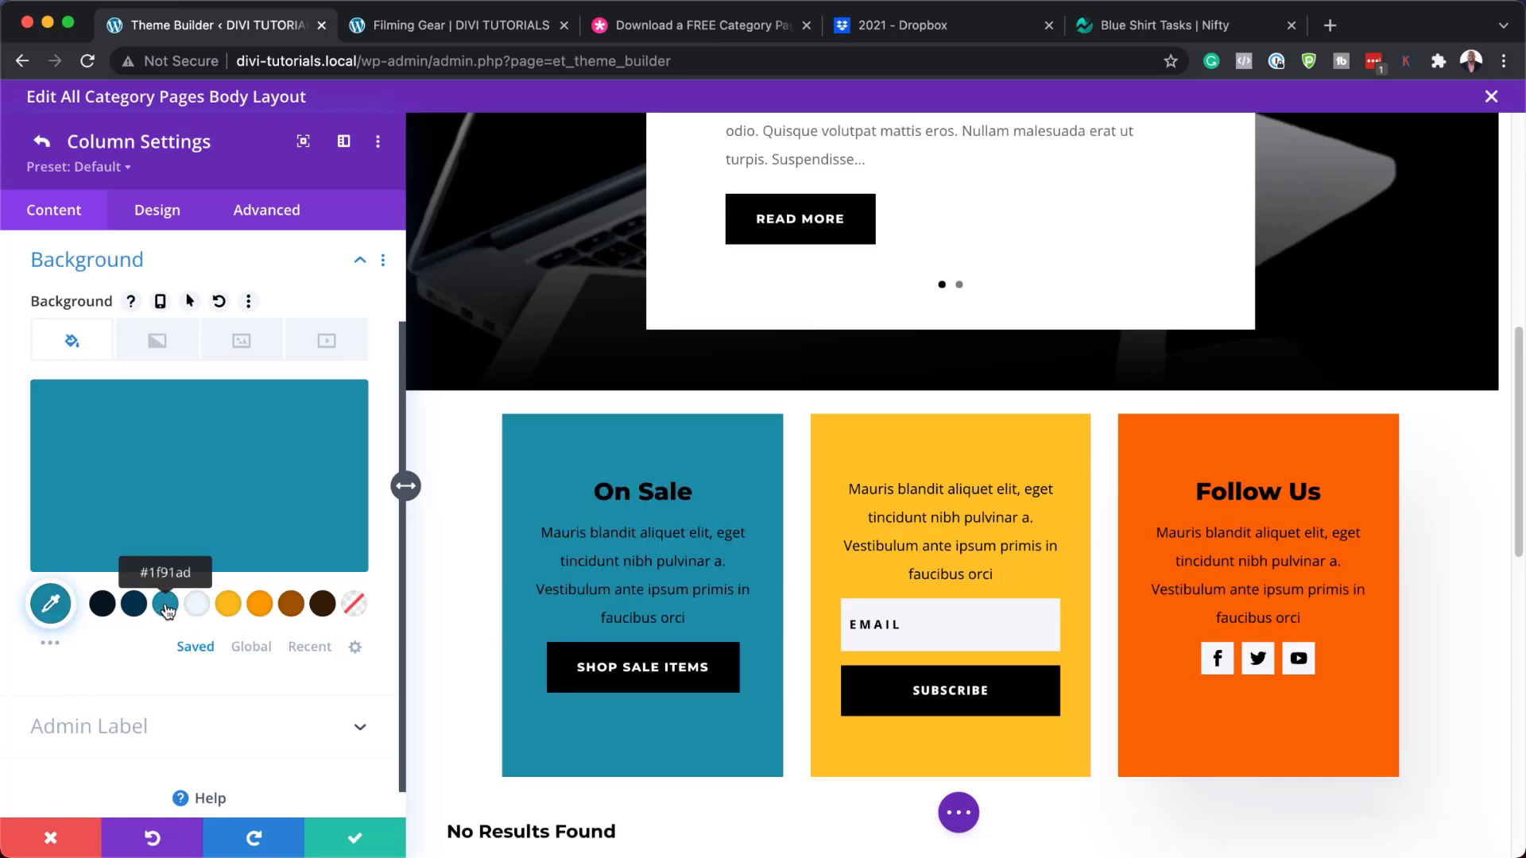
{"action": "left_click", "coordinate": [134, 610]}
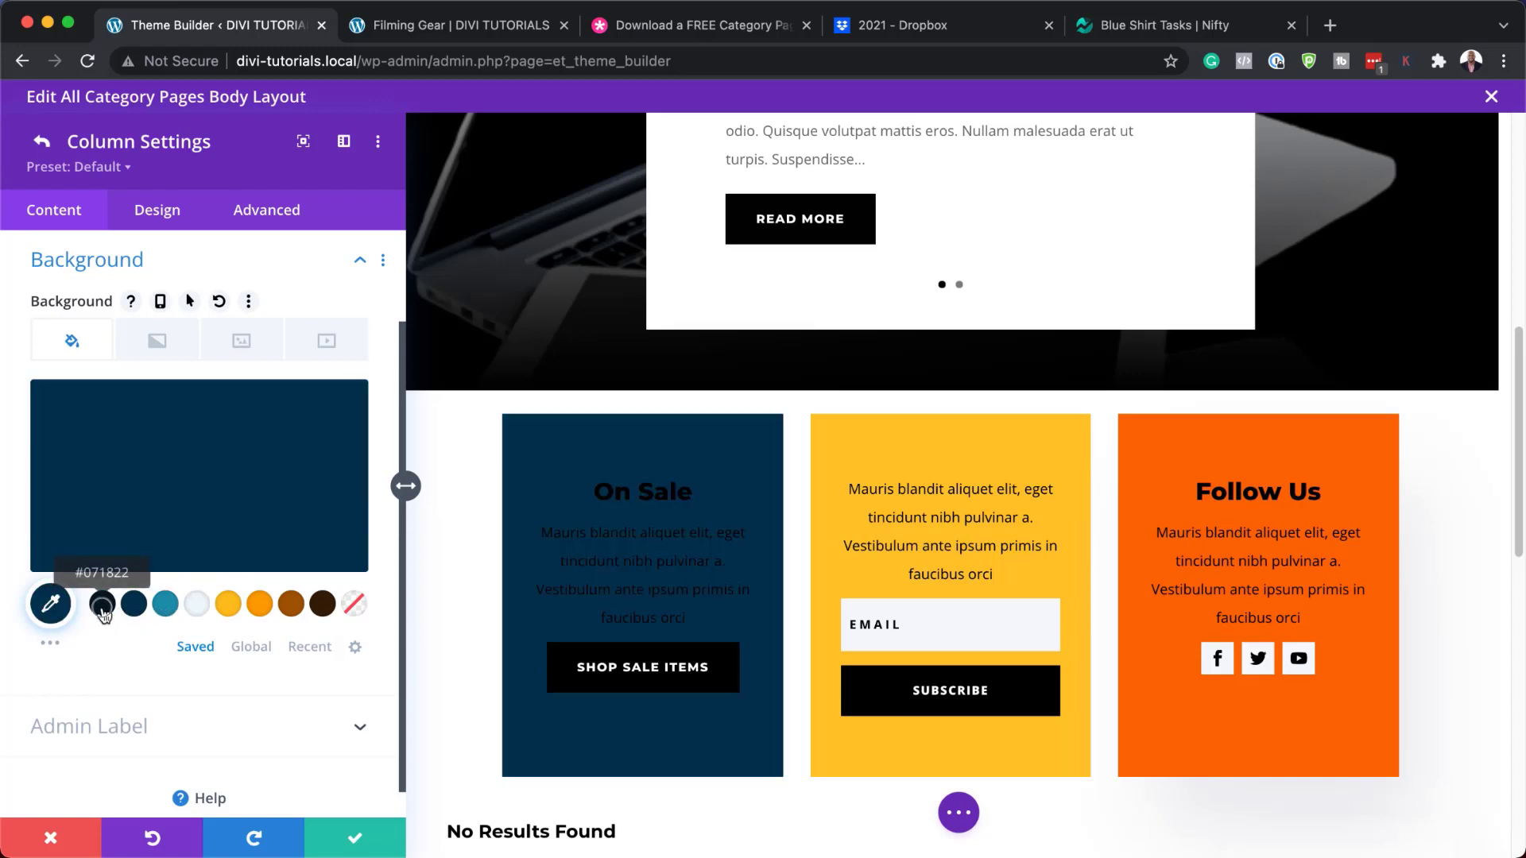
{"action": "left_click", "coordinate": [102, 607]}
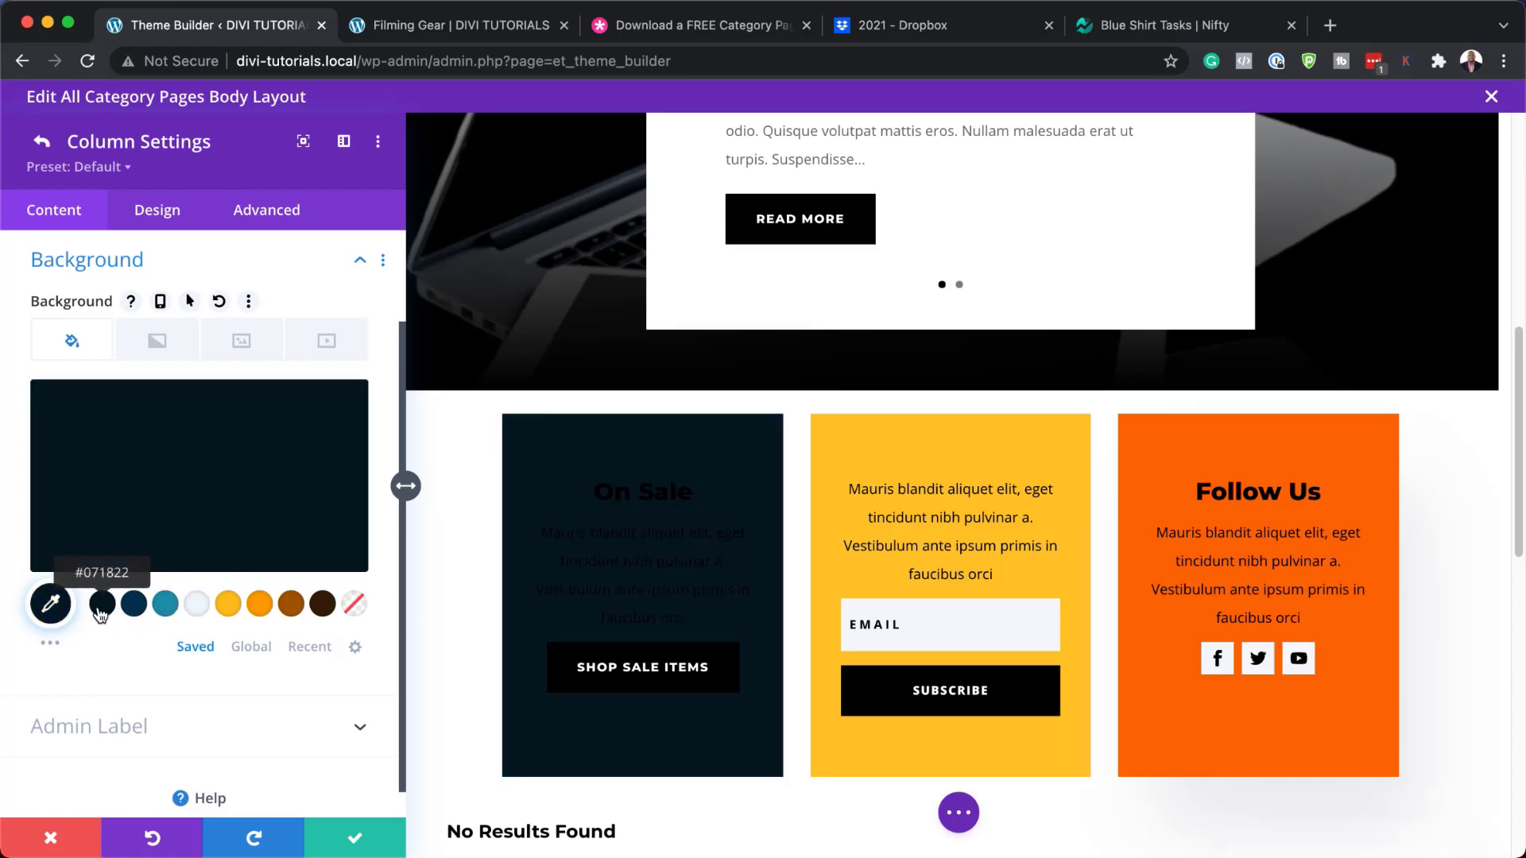
{"action": "left_click", "coordinate": [227, 606]}
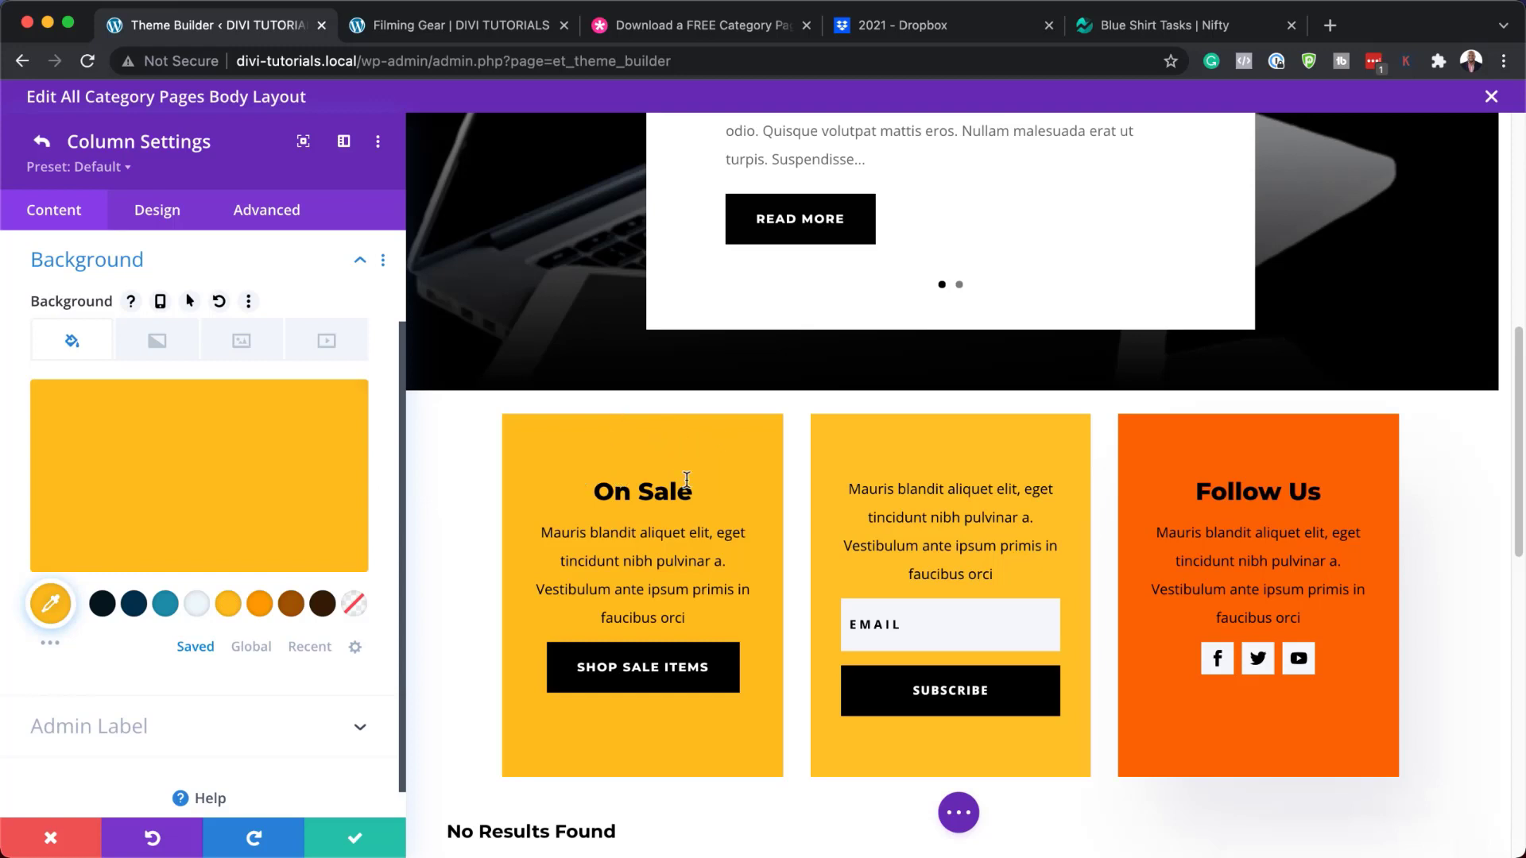
- Select the On Sale heading text, and discard the column's background changes
{"action": "left_click_drag", "start_coordinate": [592, 491], "coordinate": [707, 492]}
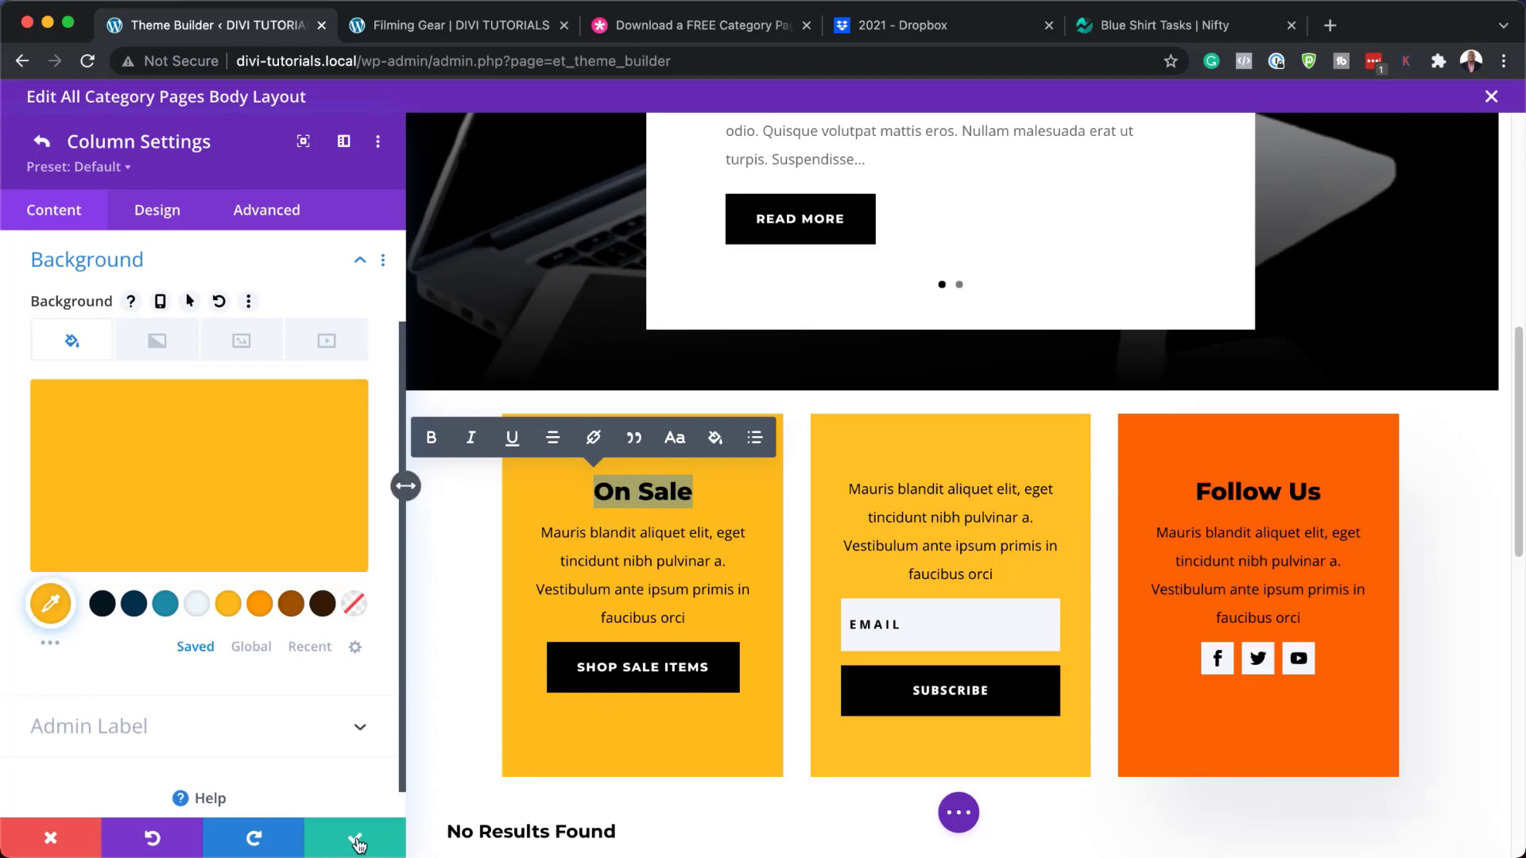
{"action": "left_click", "coordinate": [50, 840]}
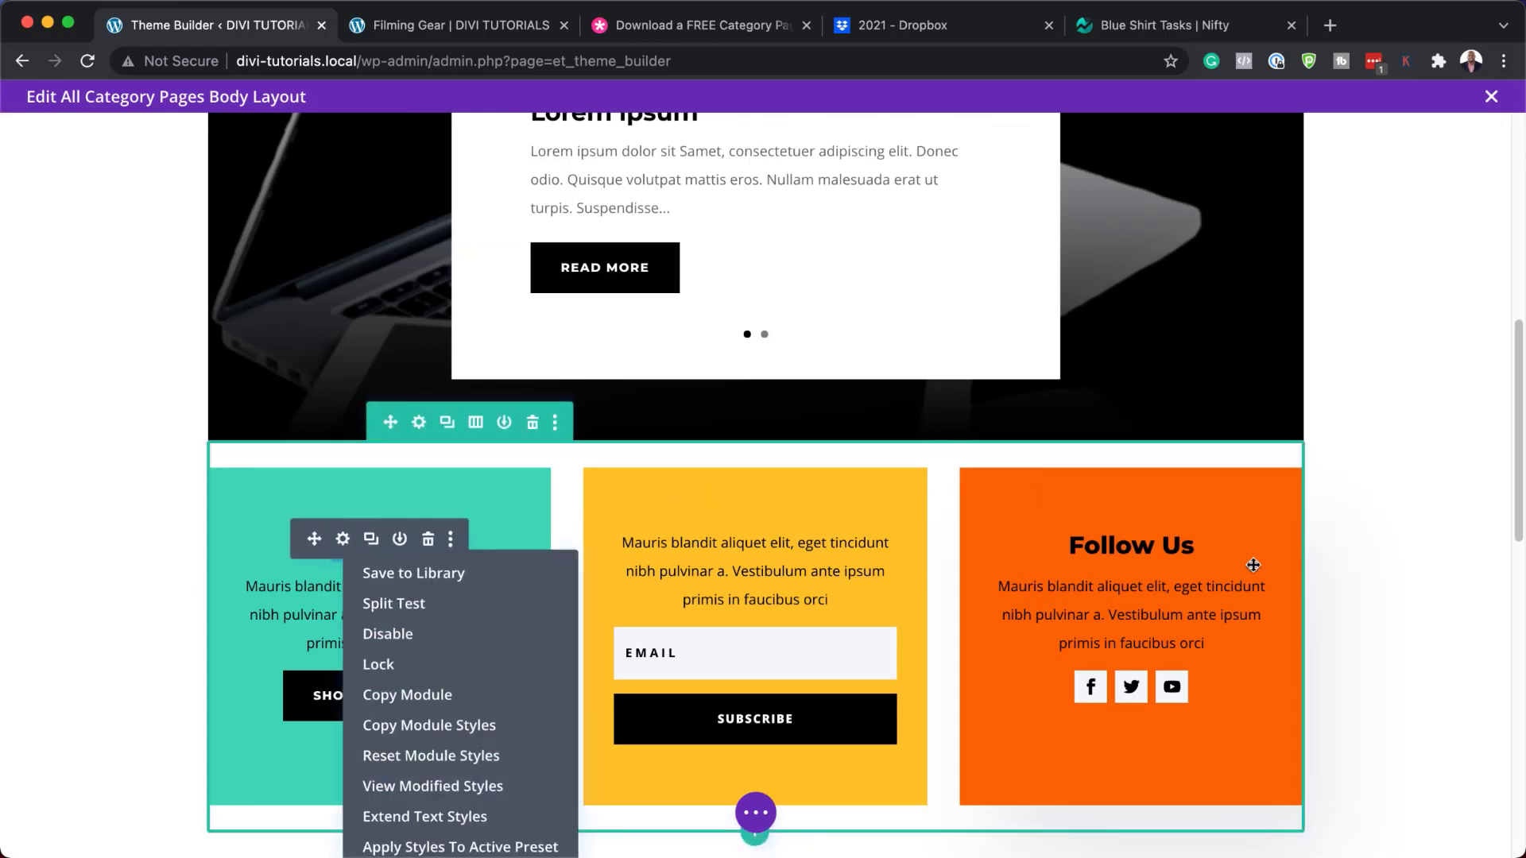
{"action": "left_click", "coordinate": [93, 581]}
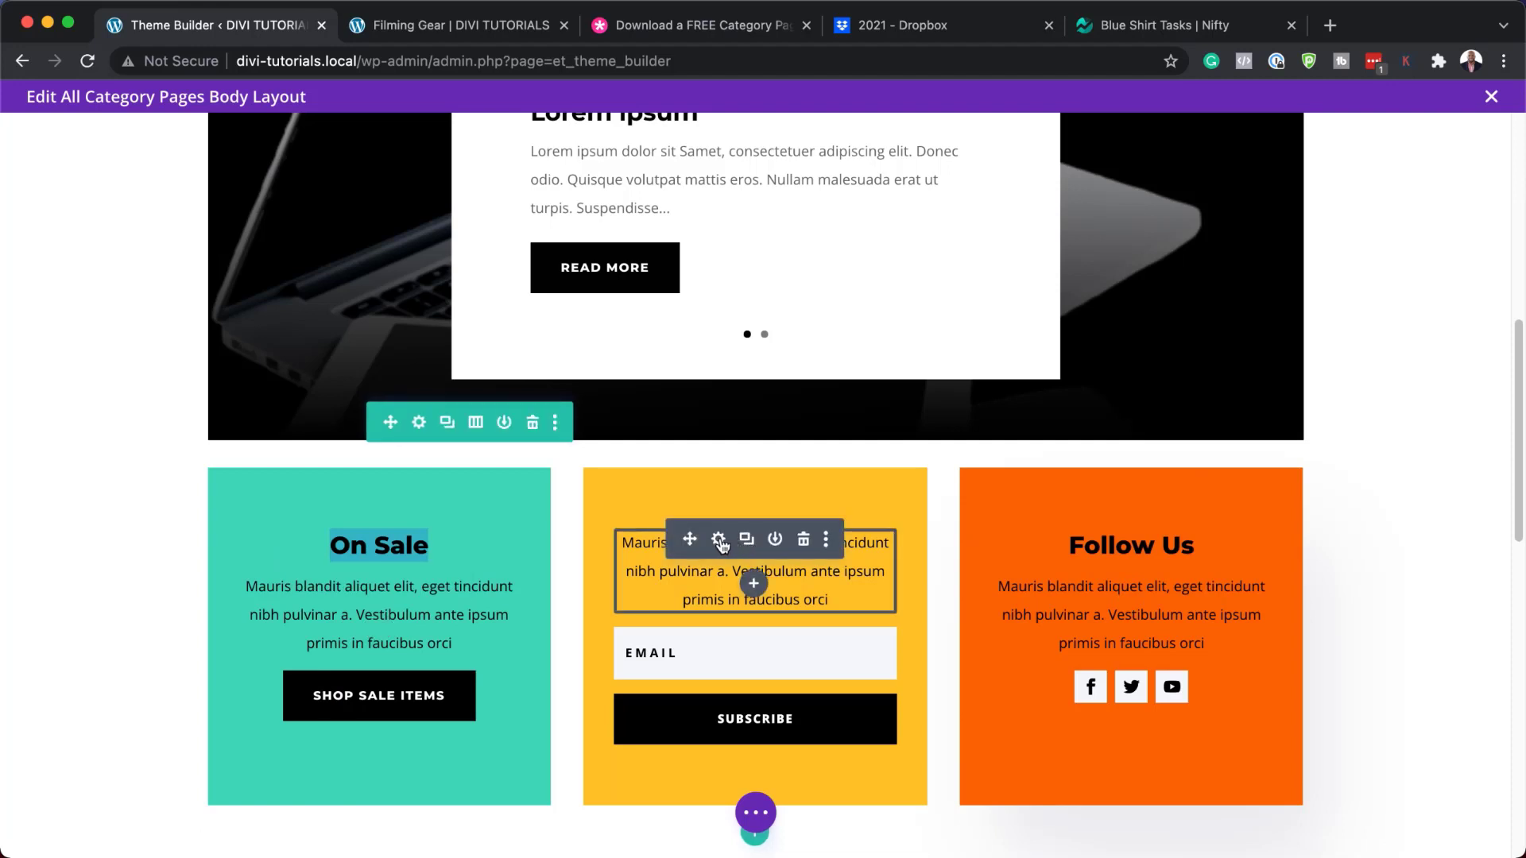
- Try the saved teal #1f91ad and medium brown on the yellow column's paragraph text, ending with dark brown #361f07
{"action": "left_click", "coordinate": [719, 540]}
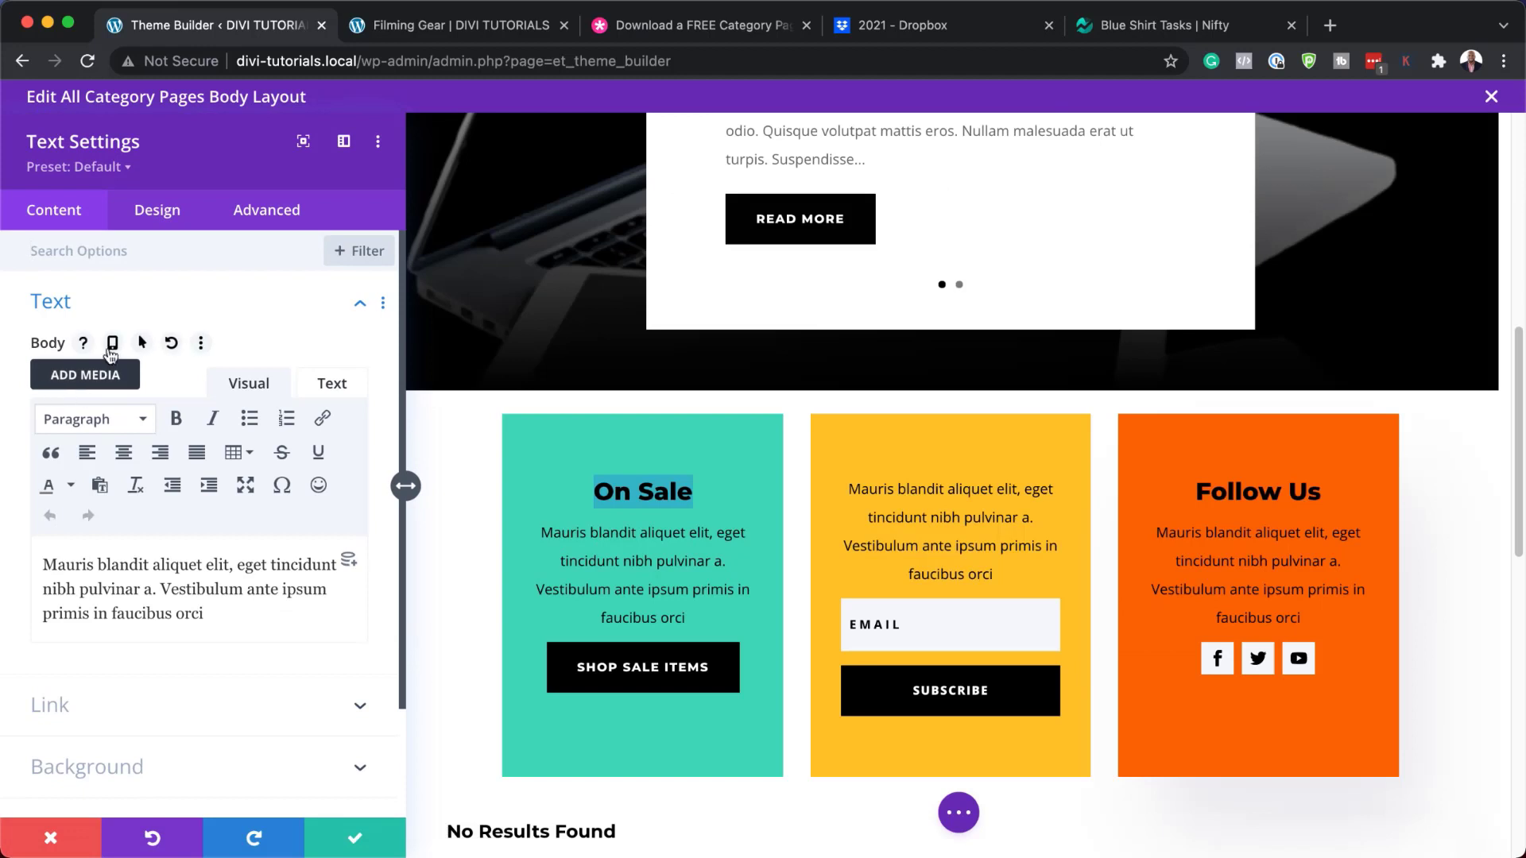
{"action": "left_click", "coordinate": [163, 213]}
{"action": "left_click", "coordinate": [68, 310]}
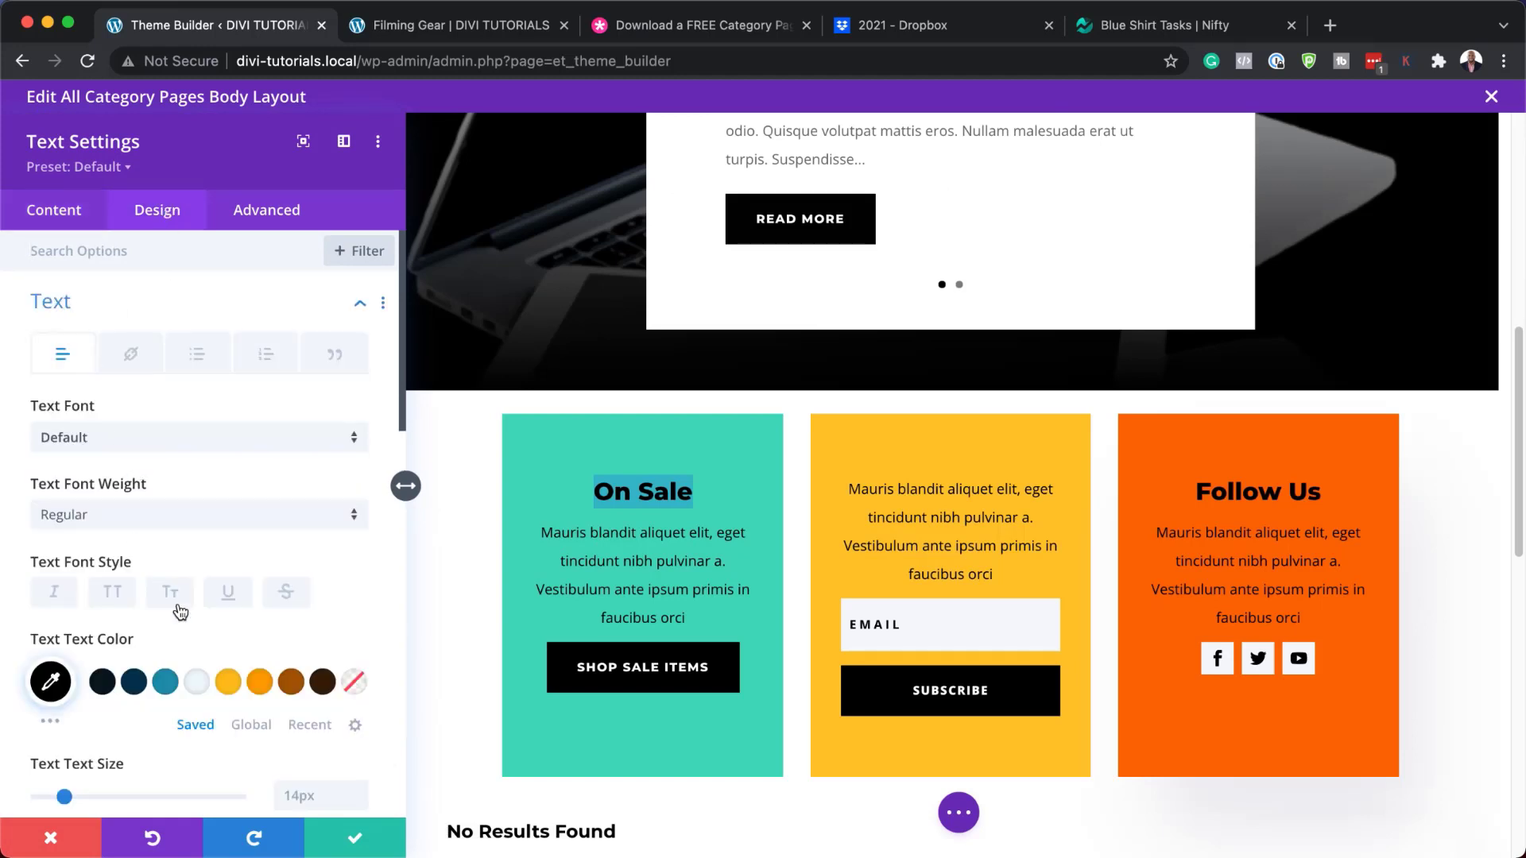
{"action": "left_click", "coordinate": [165, 681]}
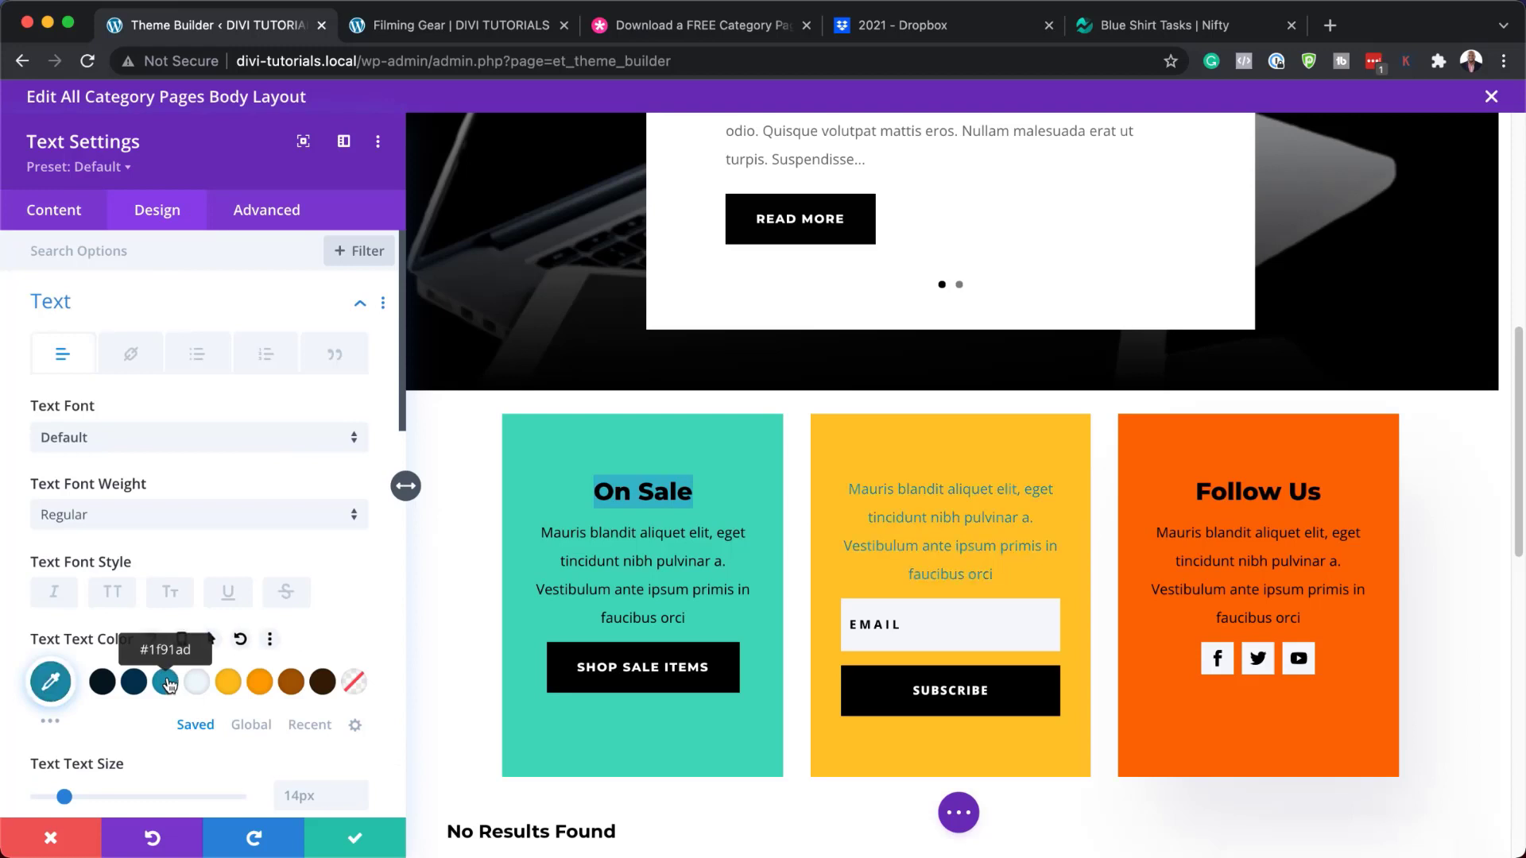
{"action": "left_click", "coordinate": [292, 683]}
{"action": "left_click", "coordinate": [324, 684]}
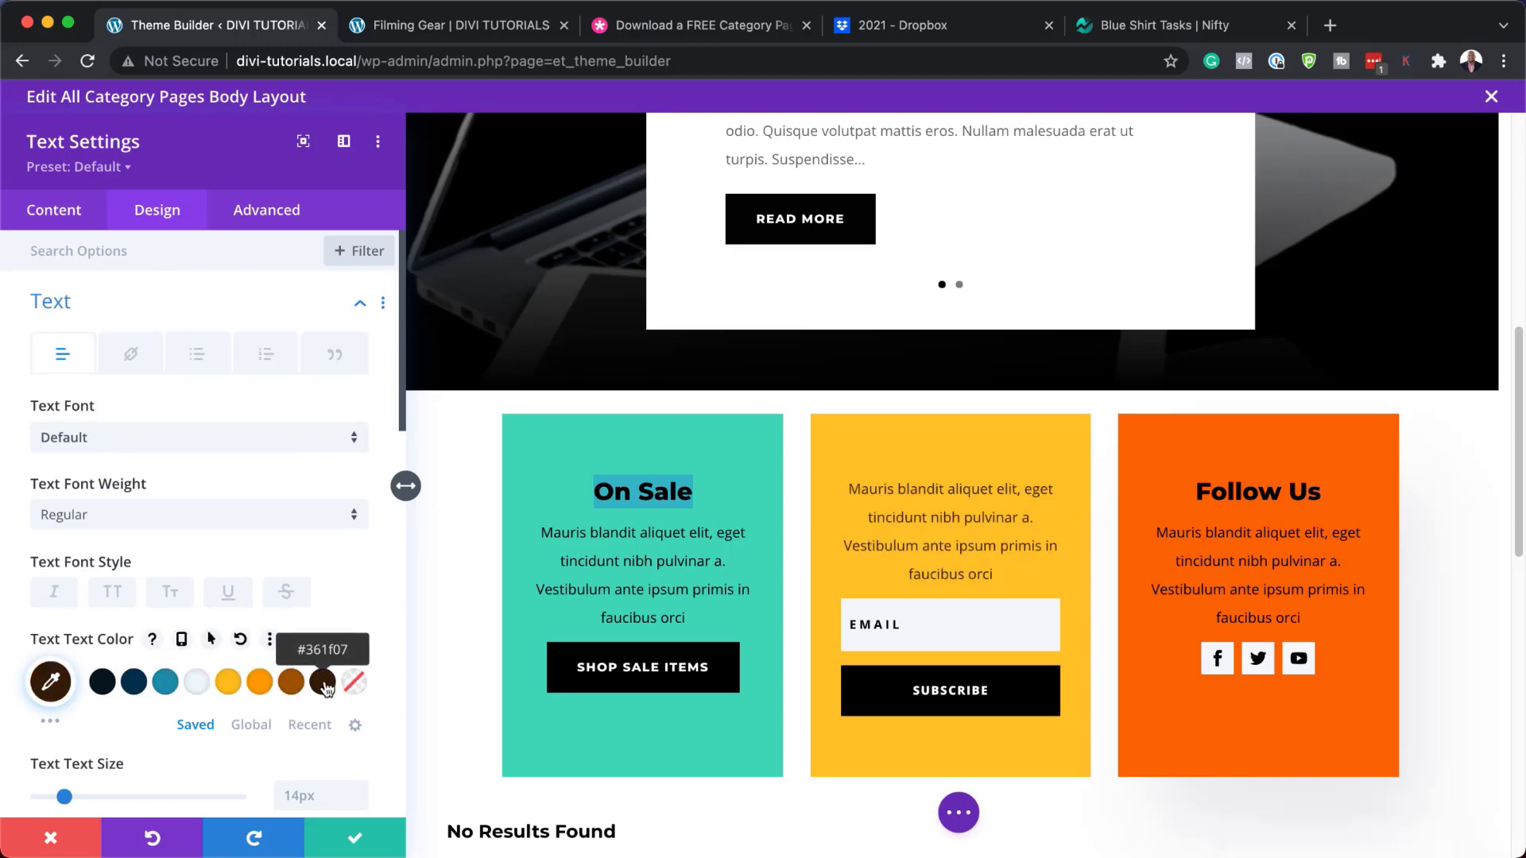
- Try Montserrat as the font of the yellow column's paragraph text, and discard the text module's changes
{"action": "left_click", "coordinate": [140, 442]}
{"action": "left_click", "coordinate": [156, 286]}
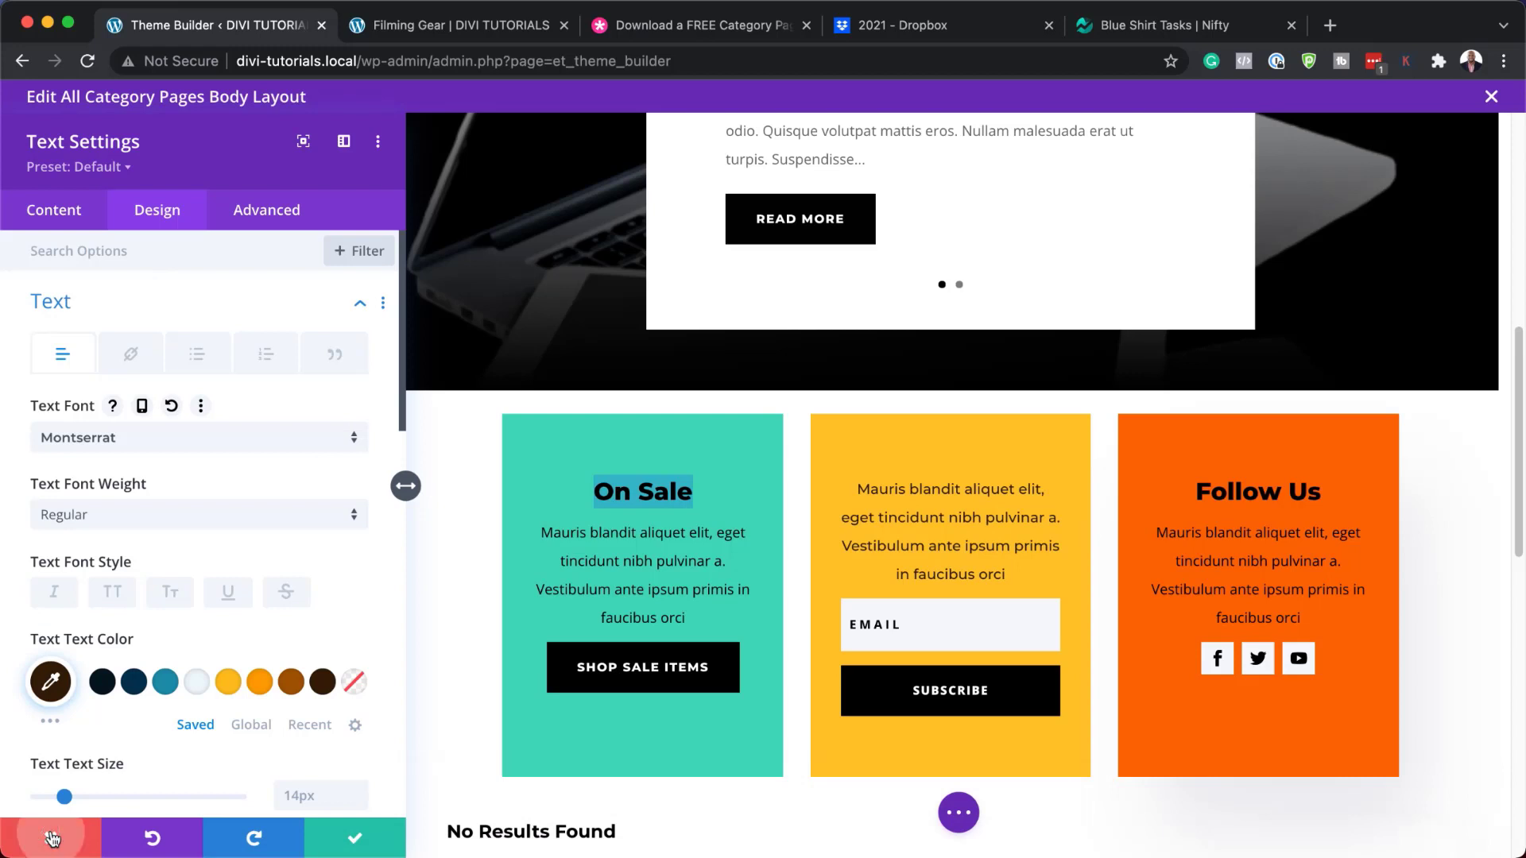
{"action": "left_click", "coordinate": [52, 835]}
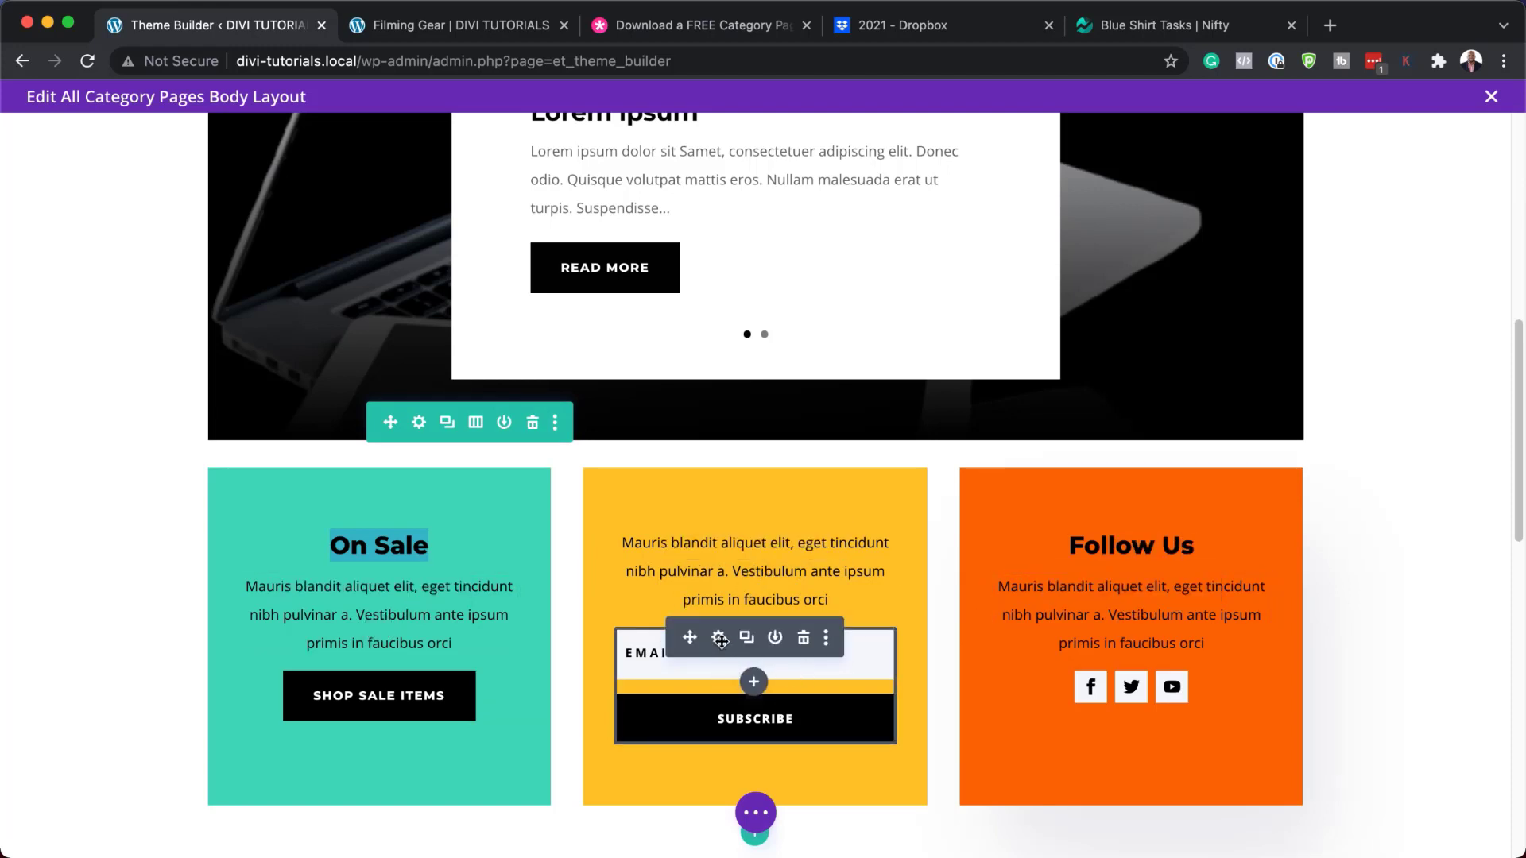
- Open the email opt-in module's settings in the yellow column and examine the service providers available for its email account
{"action": "left_click", "coordinate": [719, 638]}
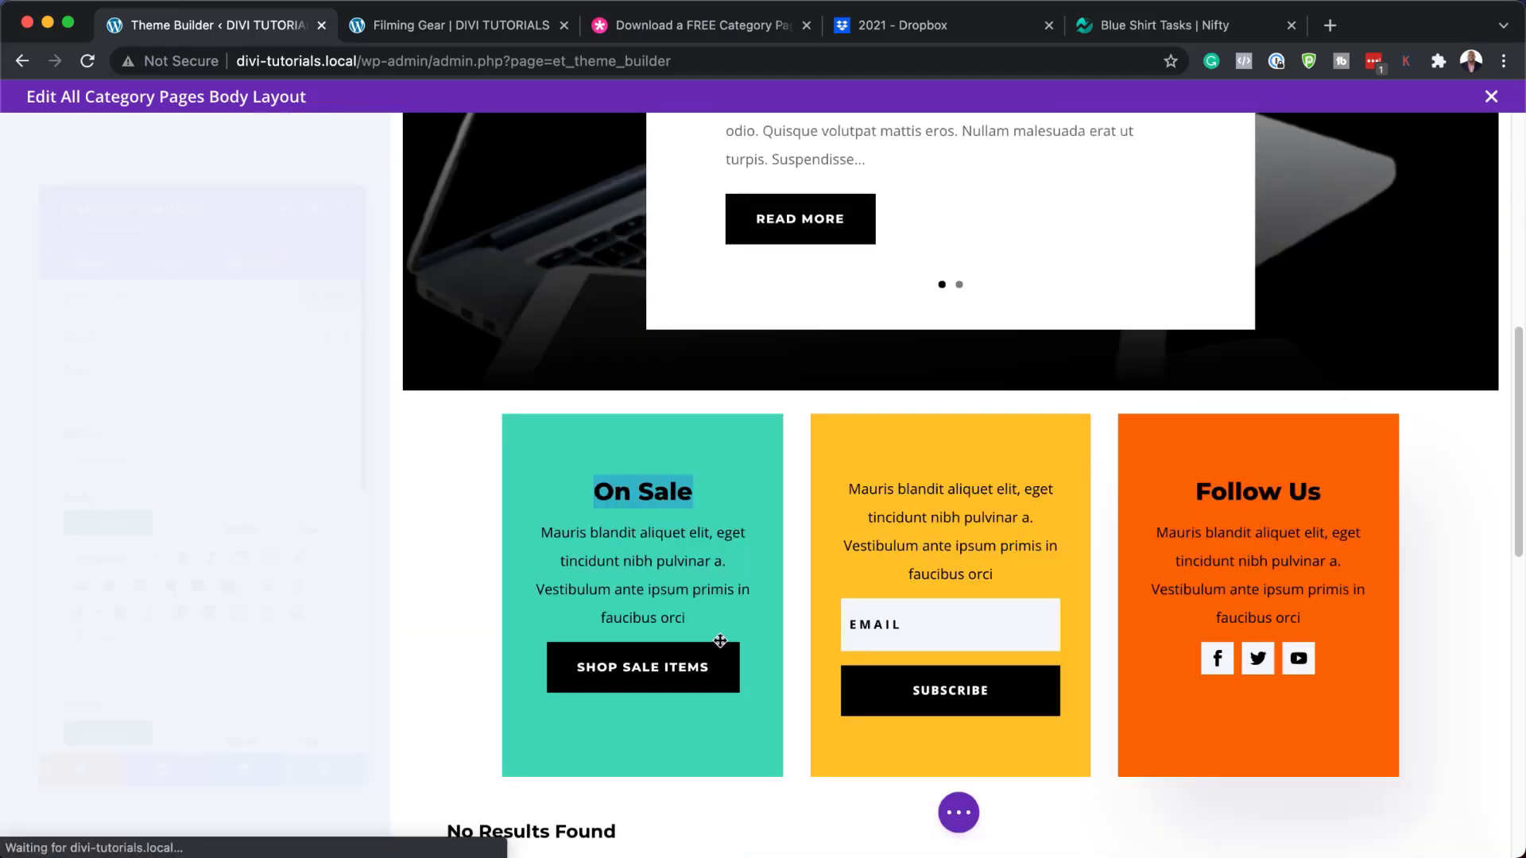
{"action": "left_click", "coordinate": [632, 496]}
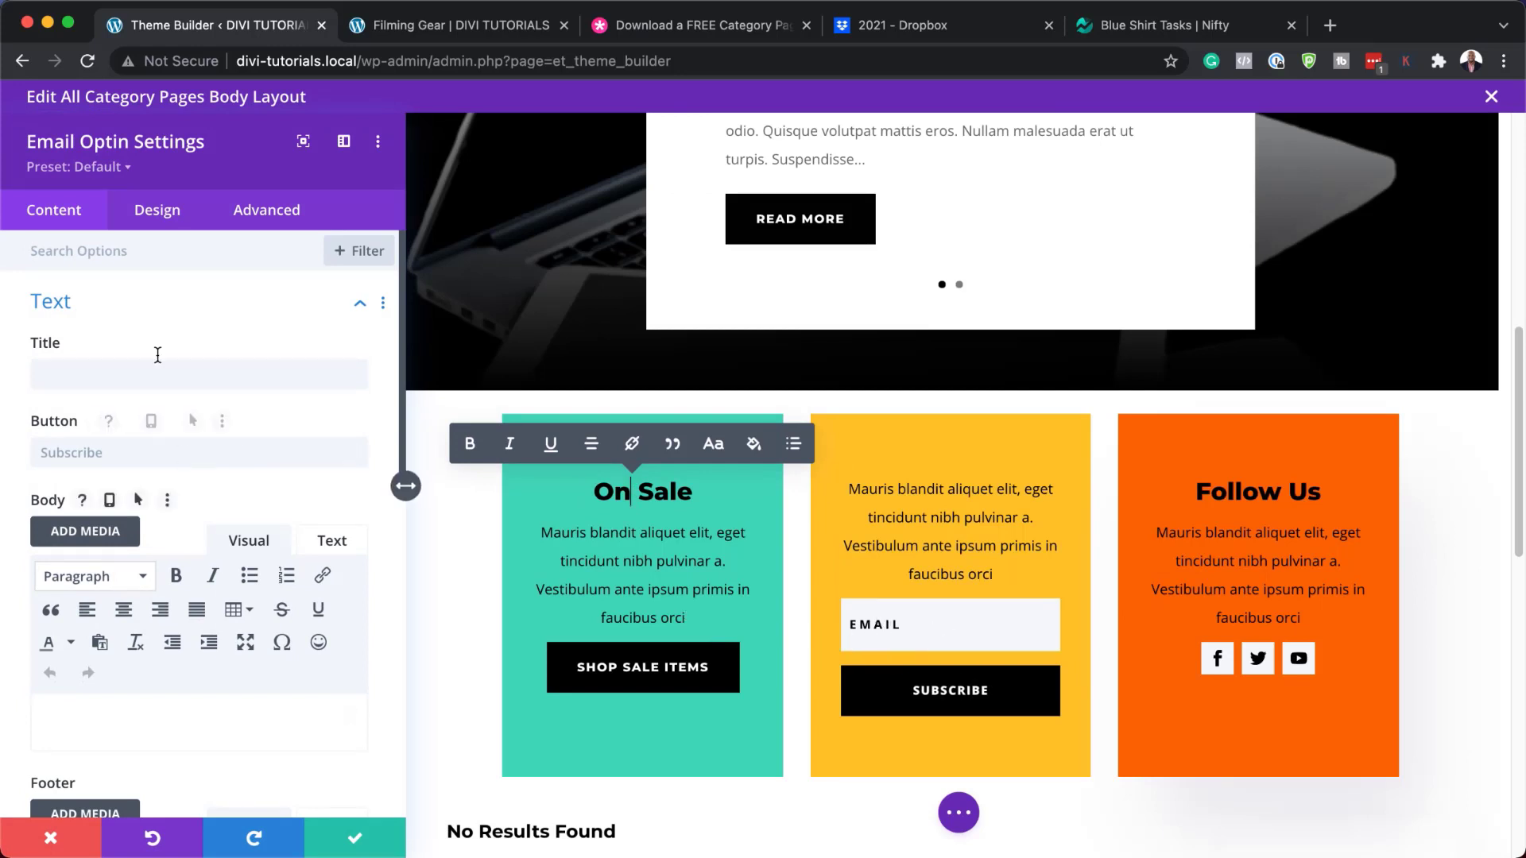
{"action": "scroll", "coordinate": [265, 618], "scroll_direction": "down", "scroll_amount": 5}
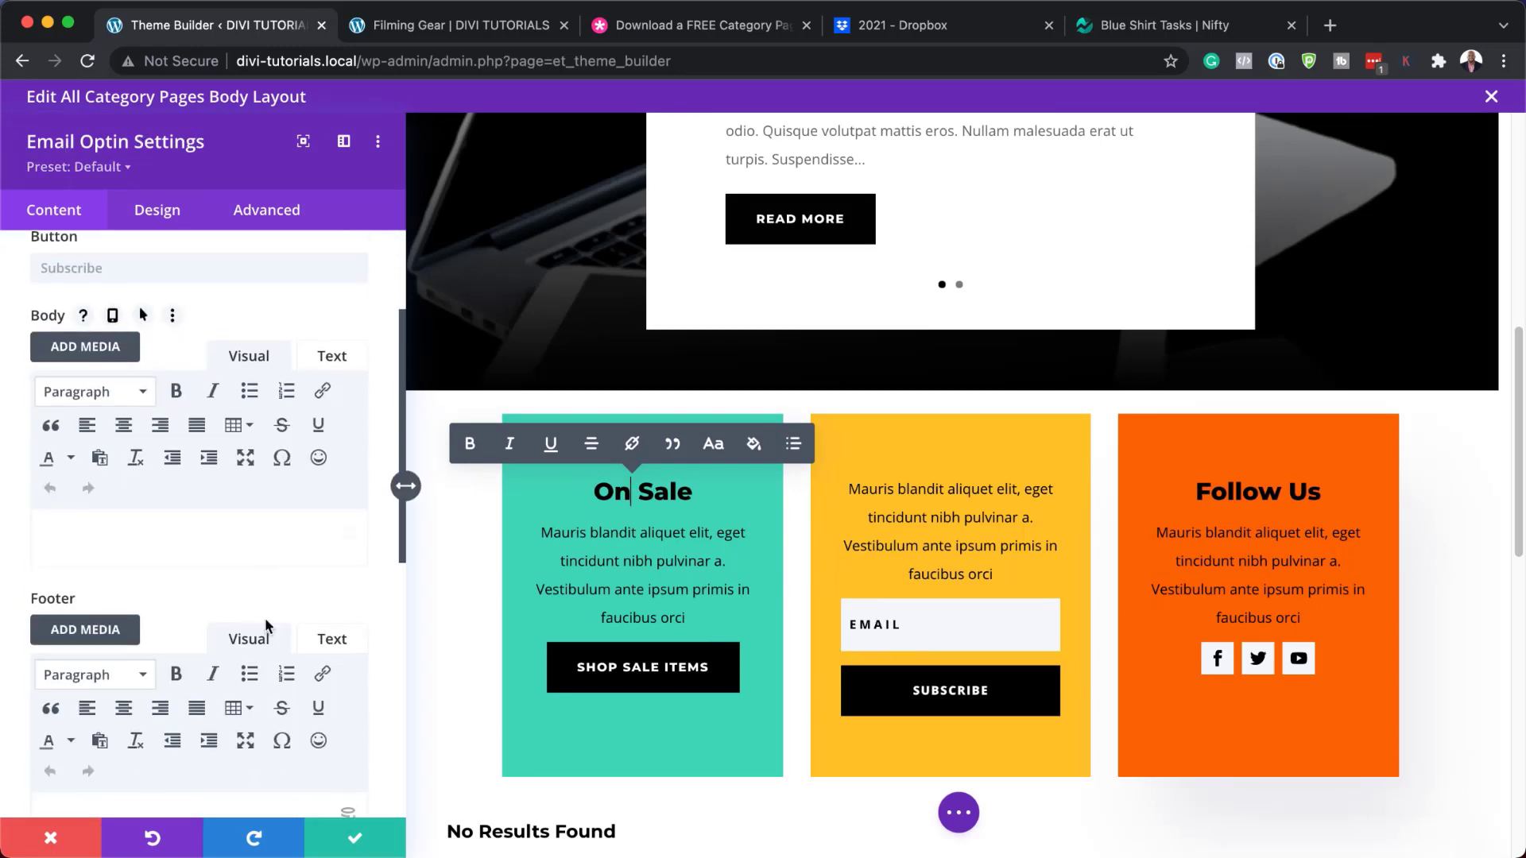
{"action": "scroll", "coordinate": [265, 618], "scroll_direction": "down", "scroll_amount": 3}
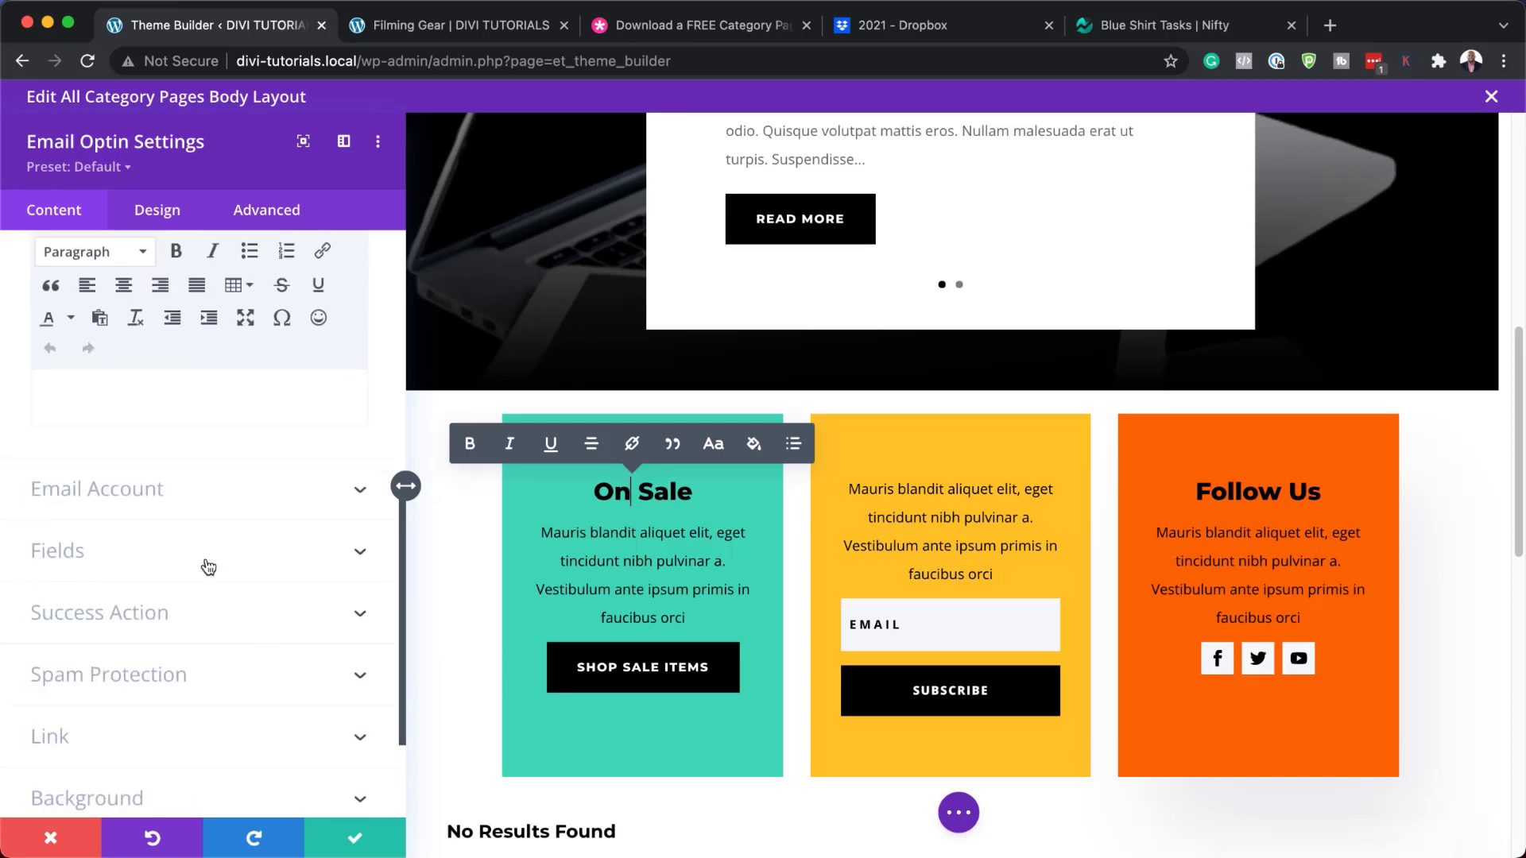
{"action": "left_click", "coordinate": [170, 487]}
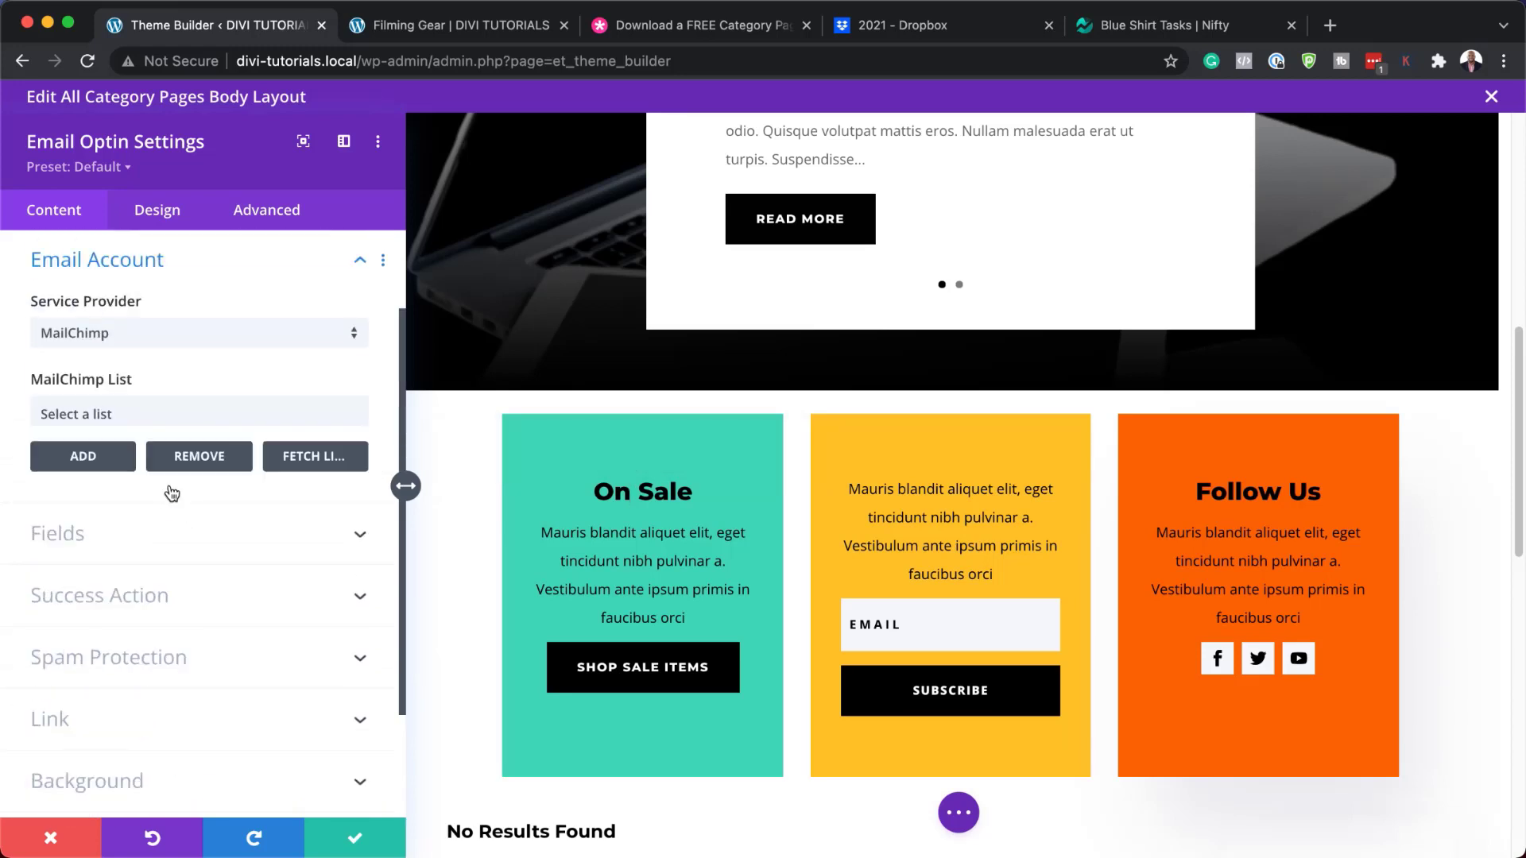
{"action": "left_click", "coordinate": [156, 342]}
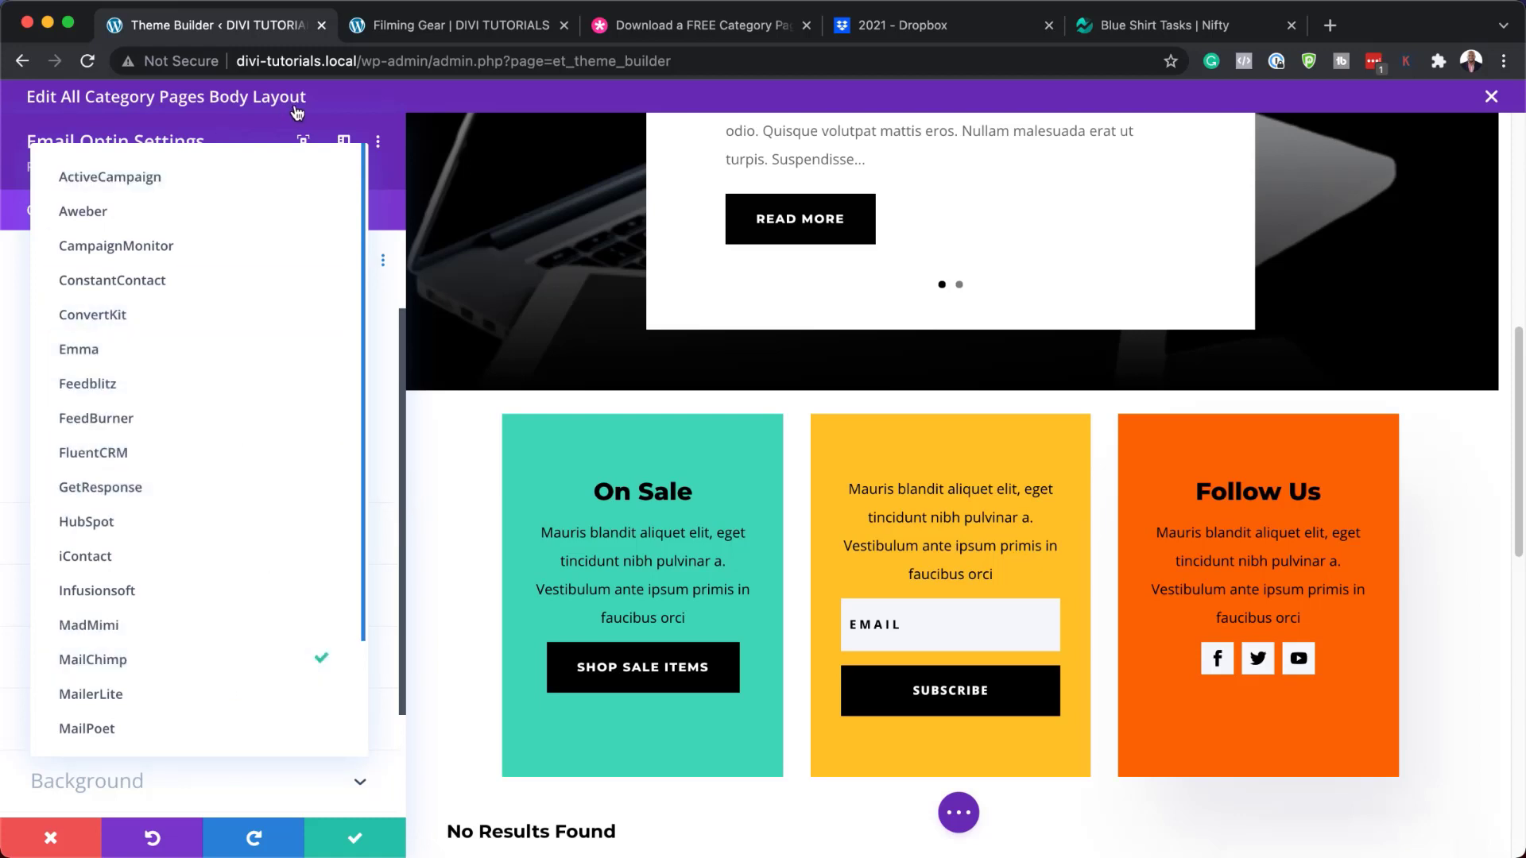
{"action": "left_click", "coordinate": [369, 98]}
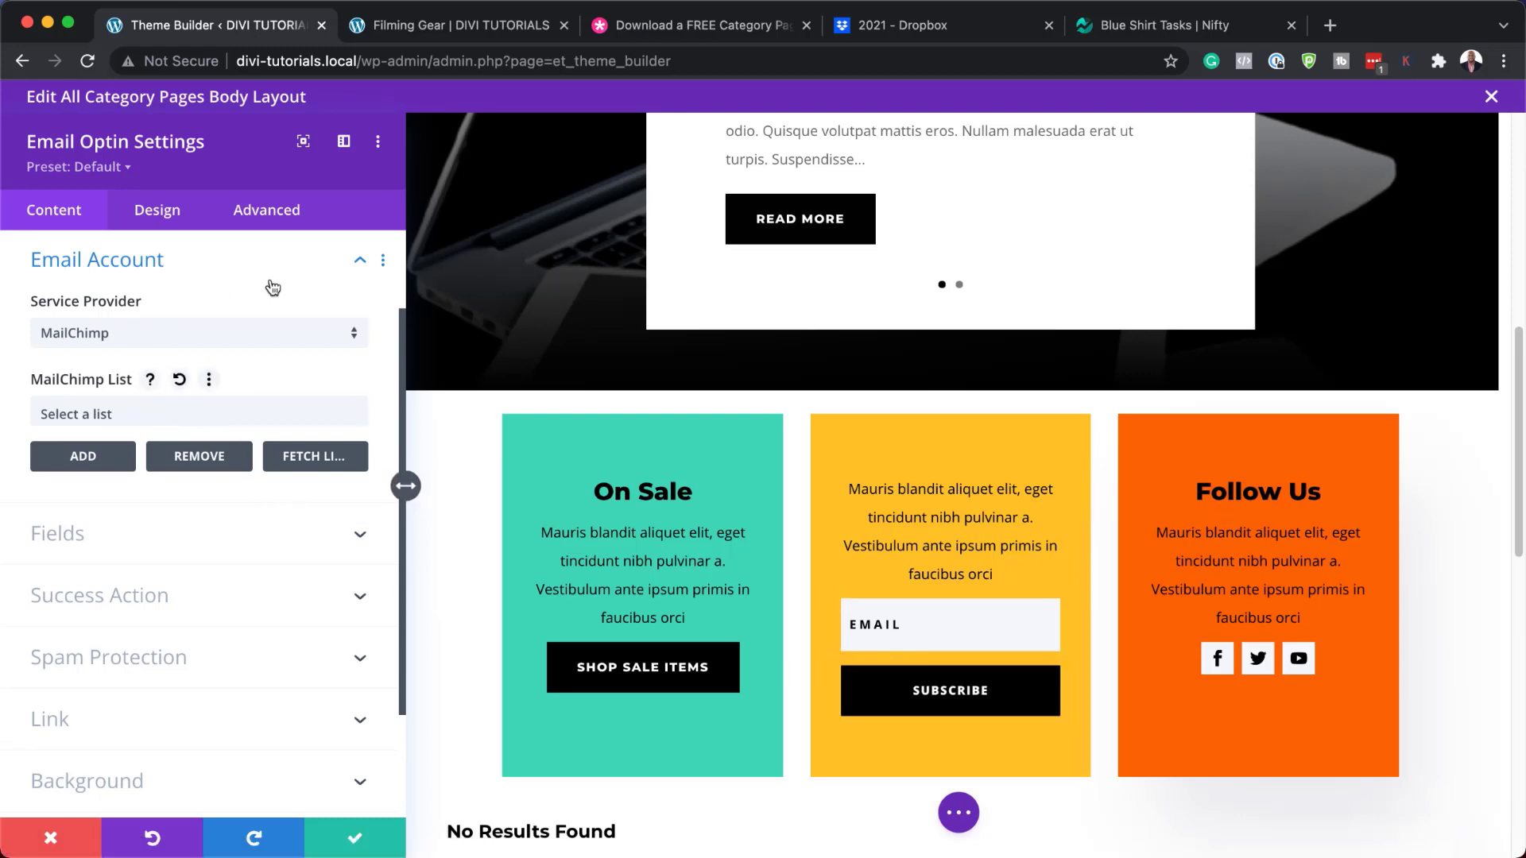
- Check the MailChimp list choices of the email opt-in, and try redirecting to a custom URL as its success action
{"action": "left_click", "coordinate": [188, 417]}
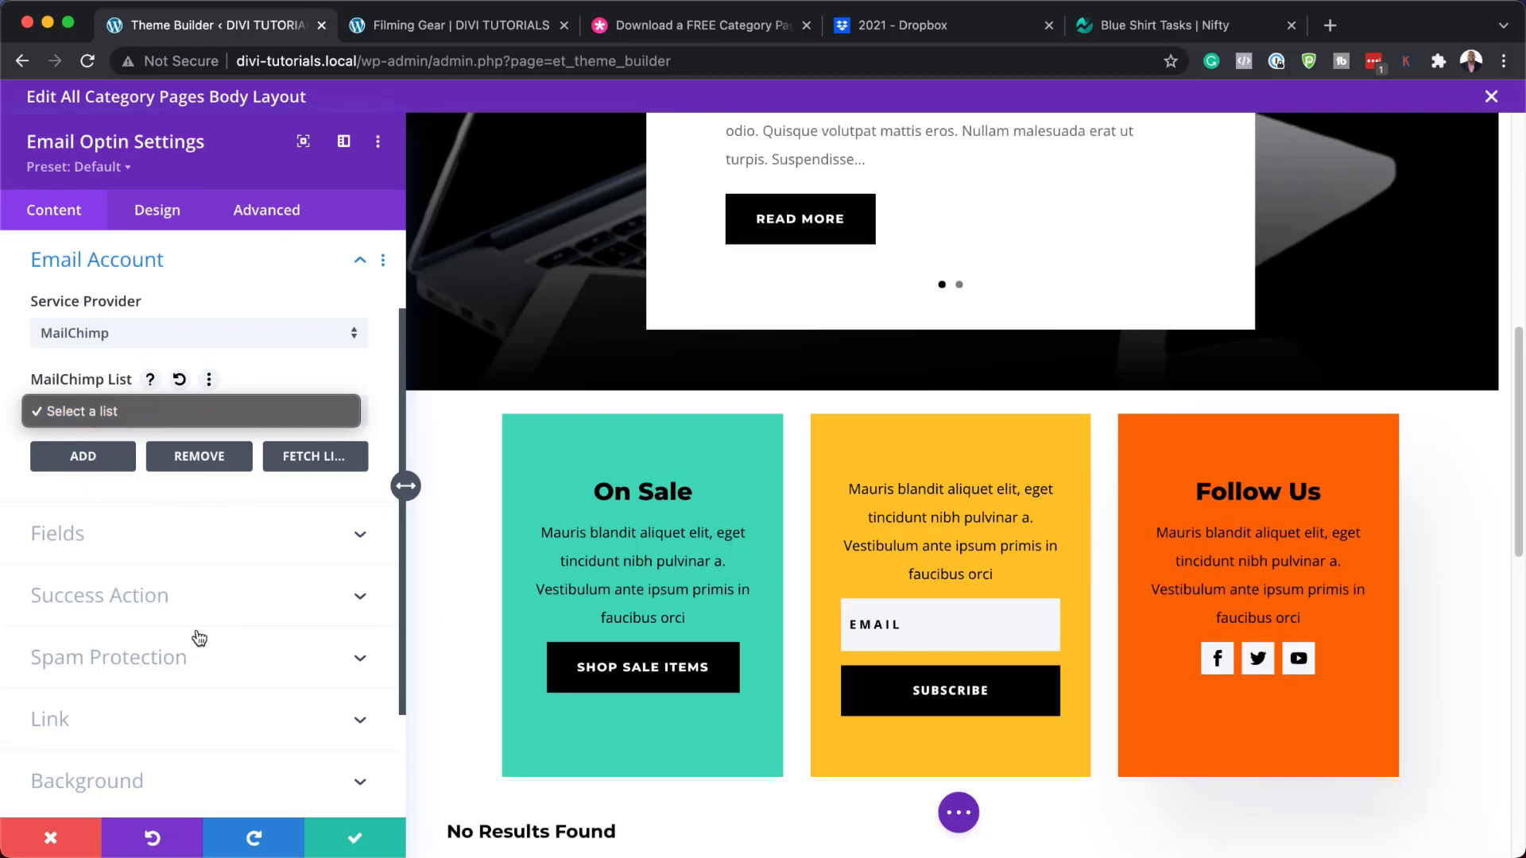
{"action": "left_click", "coordinate": [124, 602]}
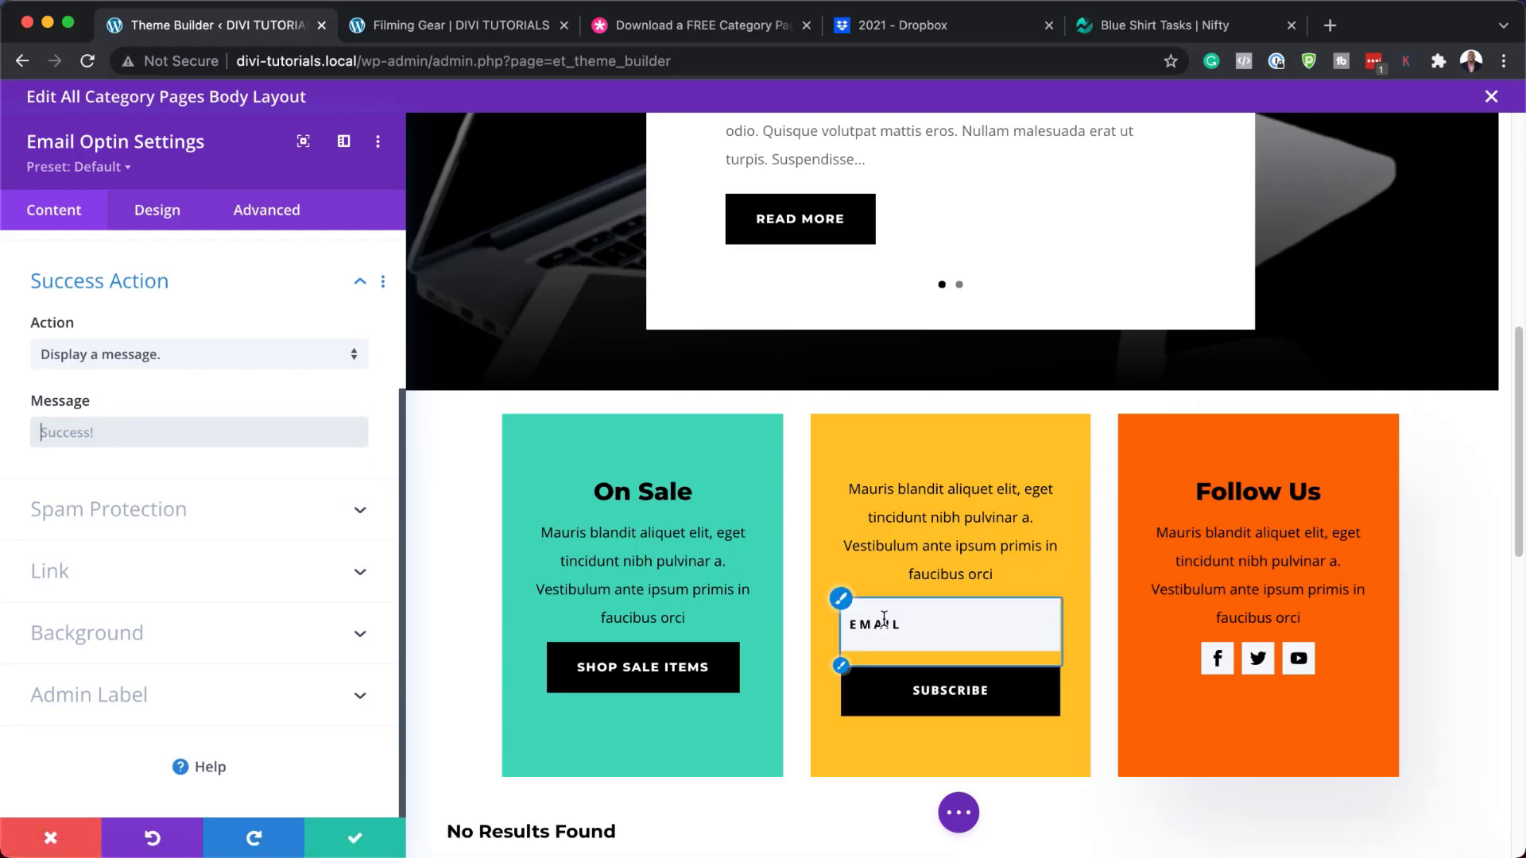
{"action": "left_click", "coordinate": [44, 442]}
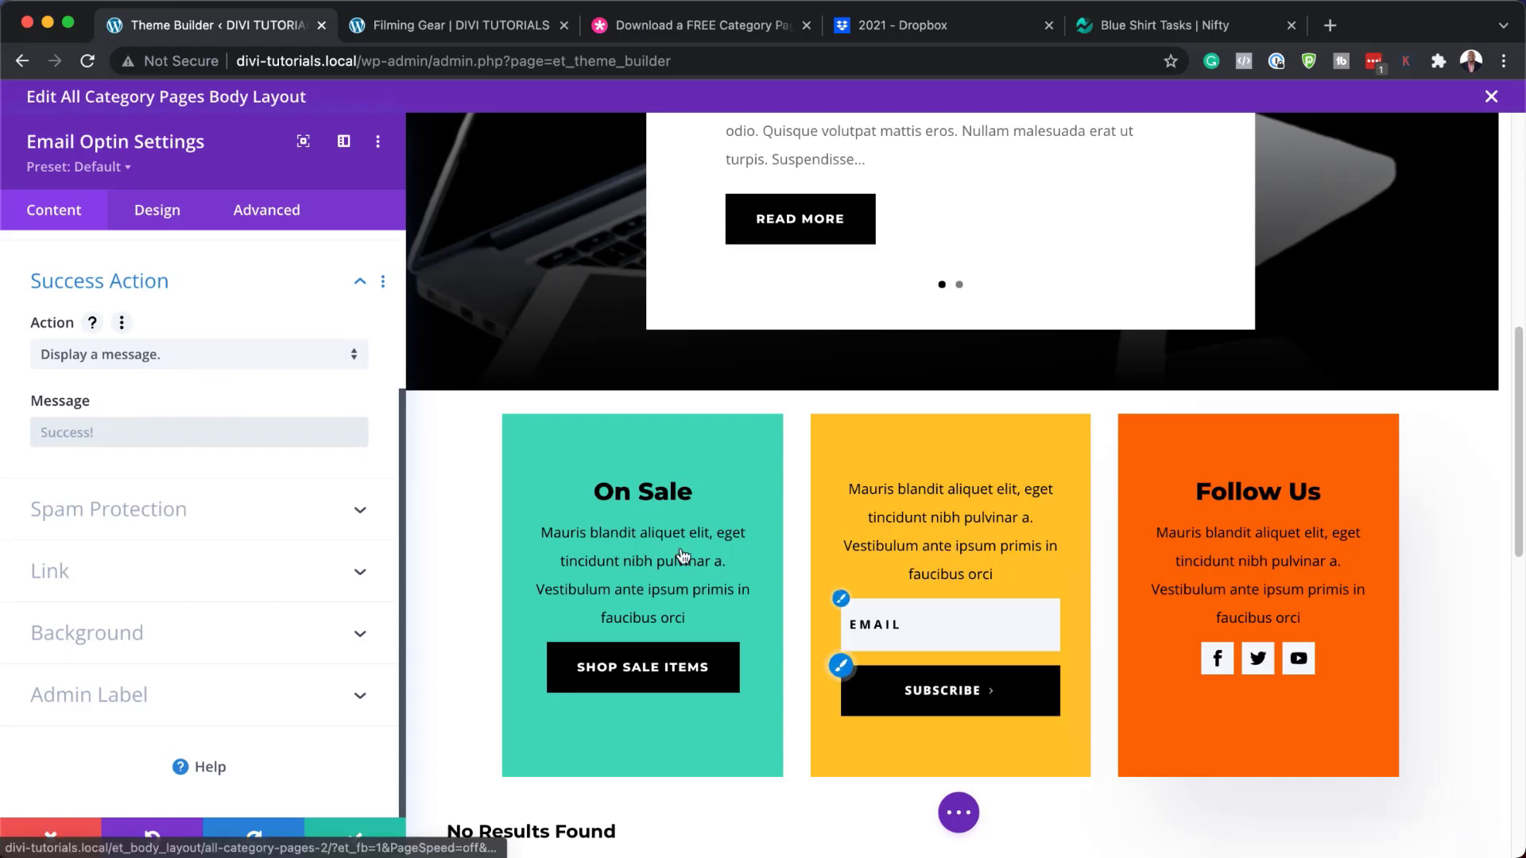
{"action": "left_click", "coordinate": [176, 362]}
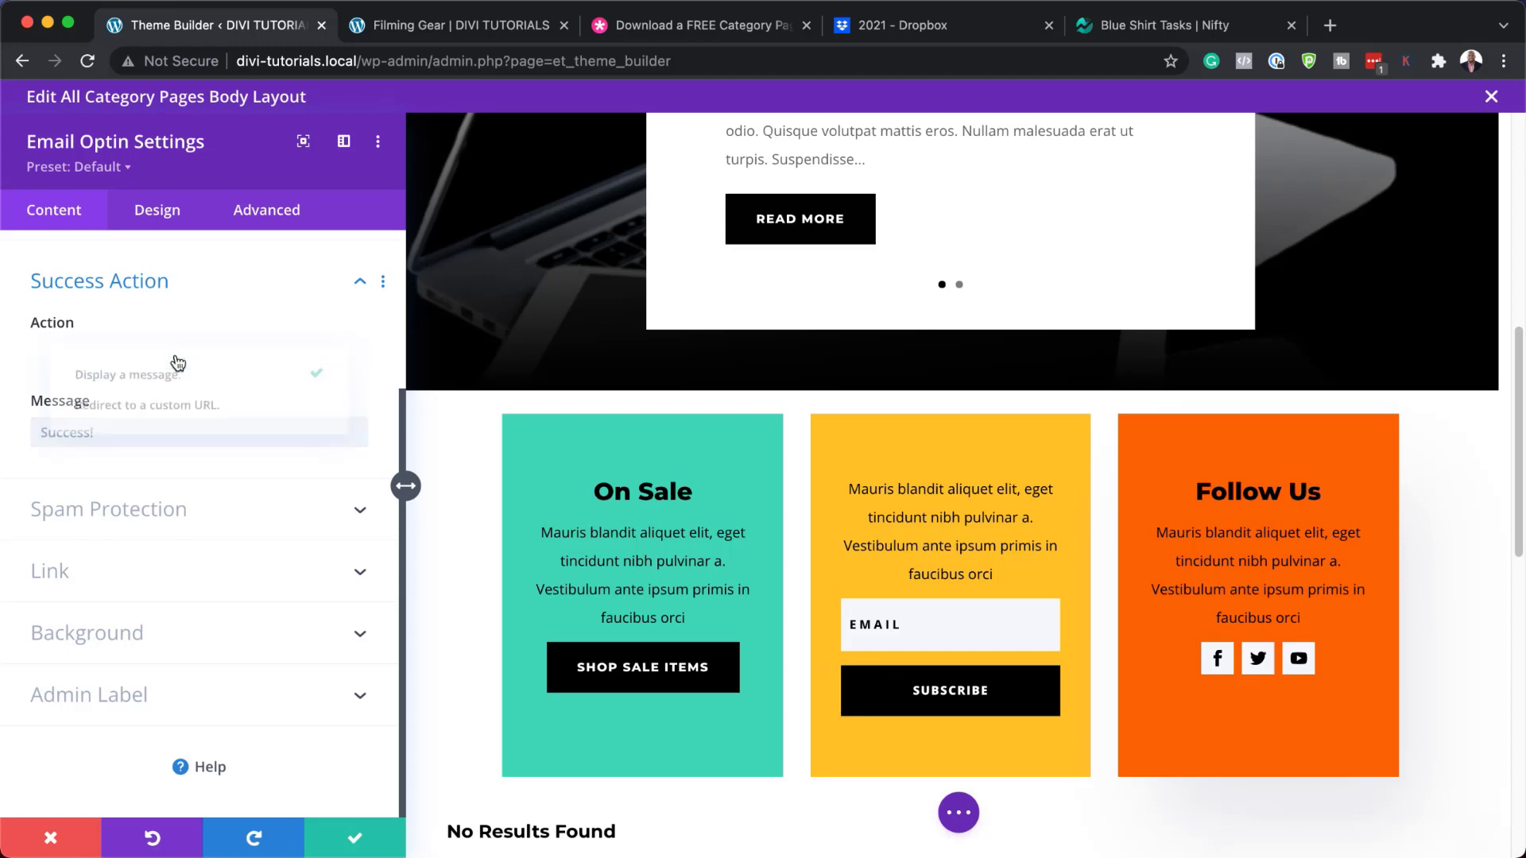
{"action": "left_click", "coordinate": [192, 410]}
{"action": "left_click", "coordinate": [154, 437]}
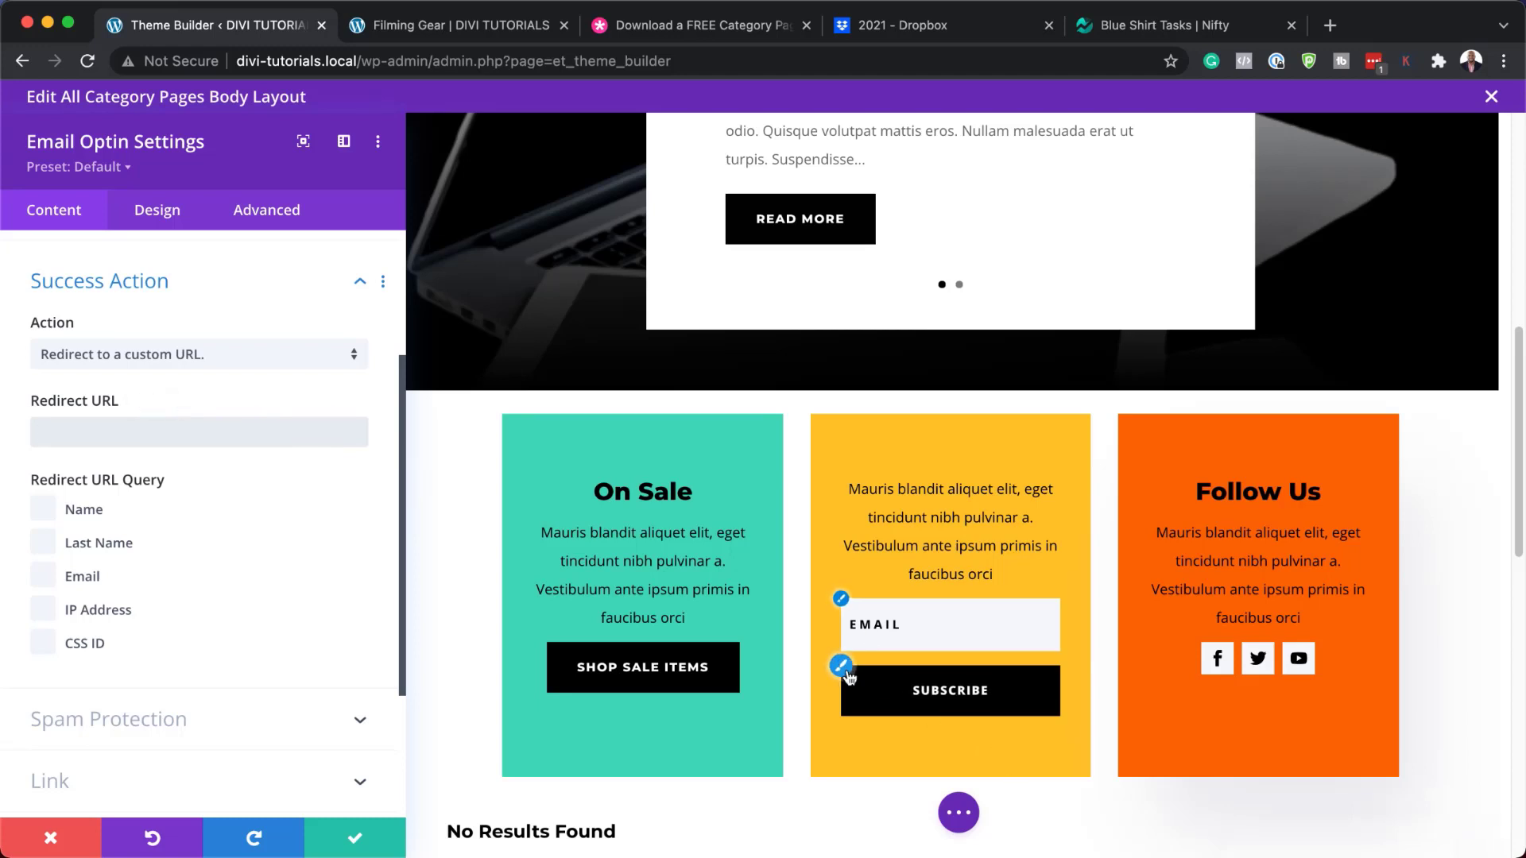
- Try the saved navy and brown #a35700 as the background color of the opt-in's Subscribe button
{"action": "left_click", "coordinate": [848, 675]}
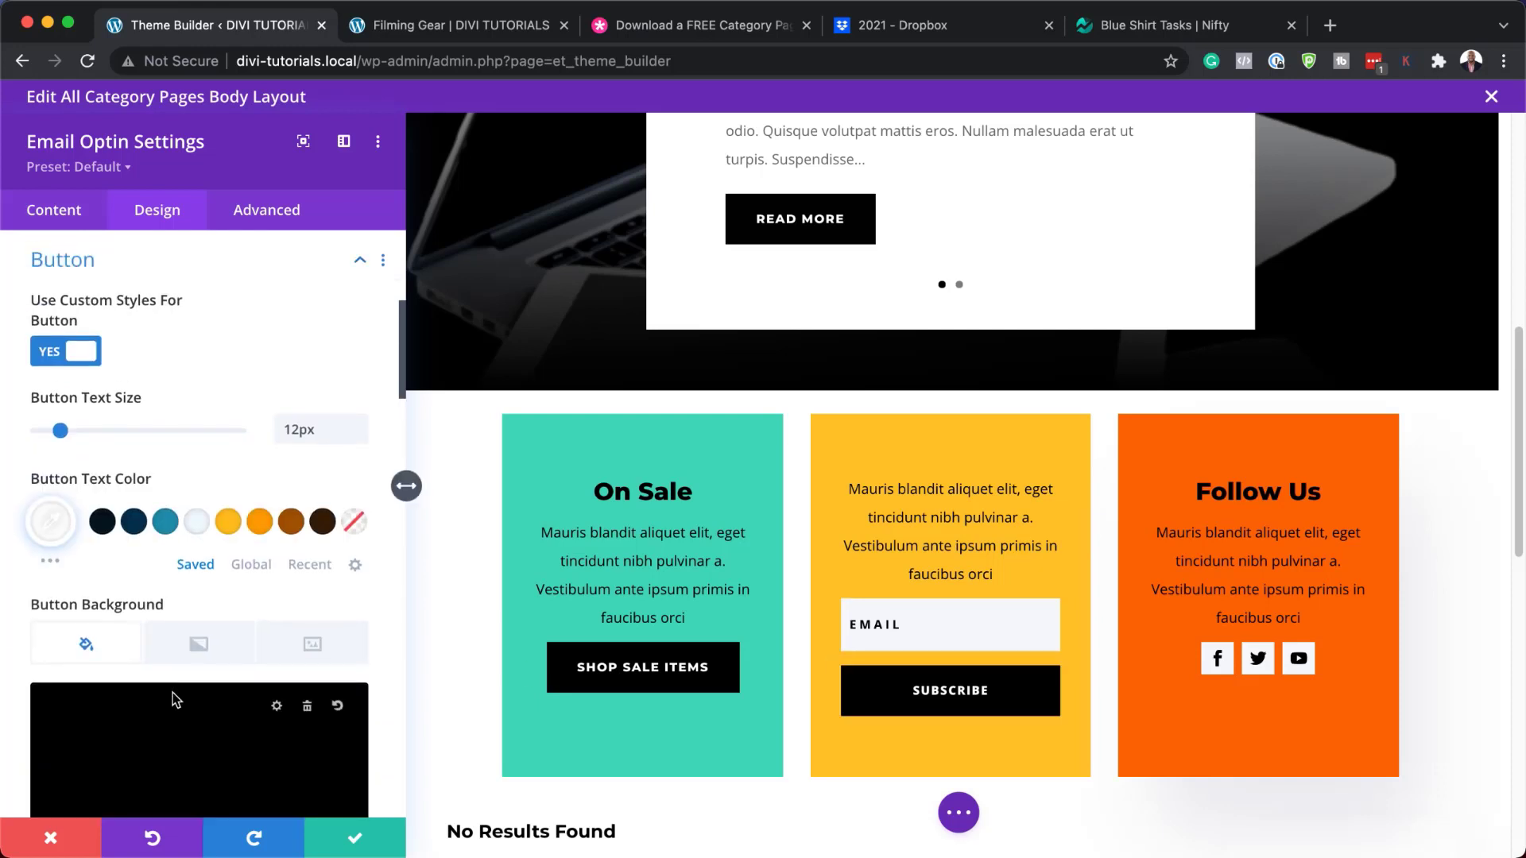
{"action": "scroll", "coordinate": [180, 706], "scroll_direction": "down", "scroll_amount": 5}
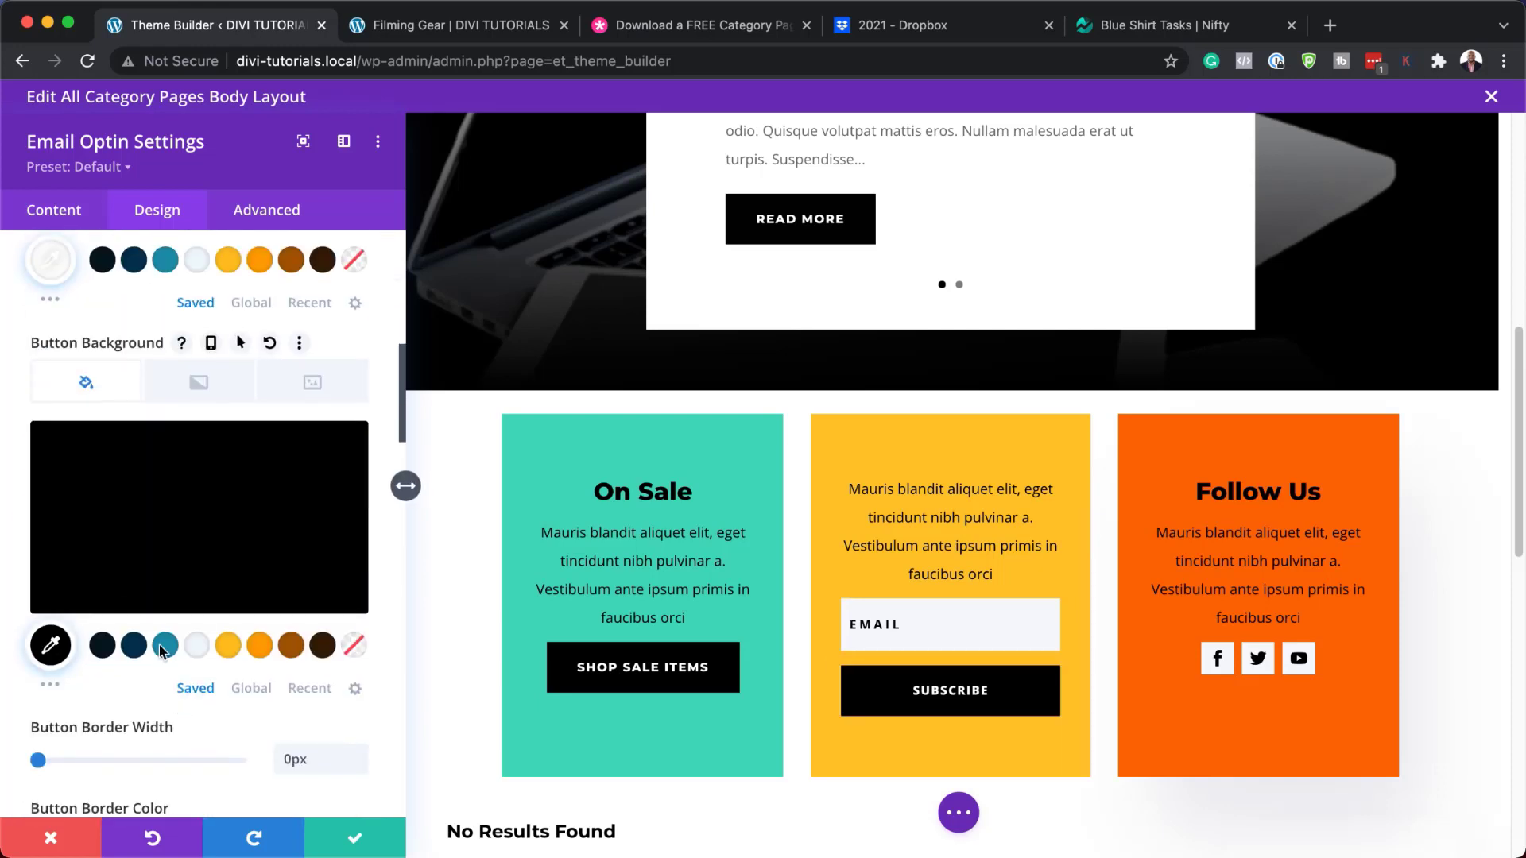
{"action": "left_click", "coordinate": [133, 648]}
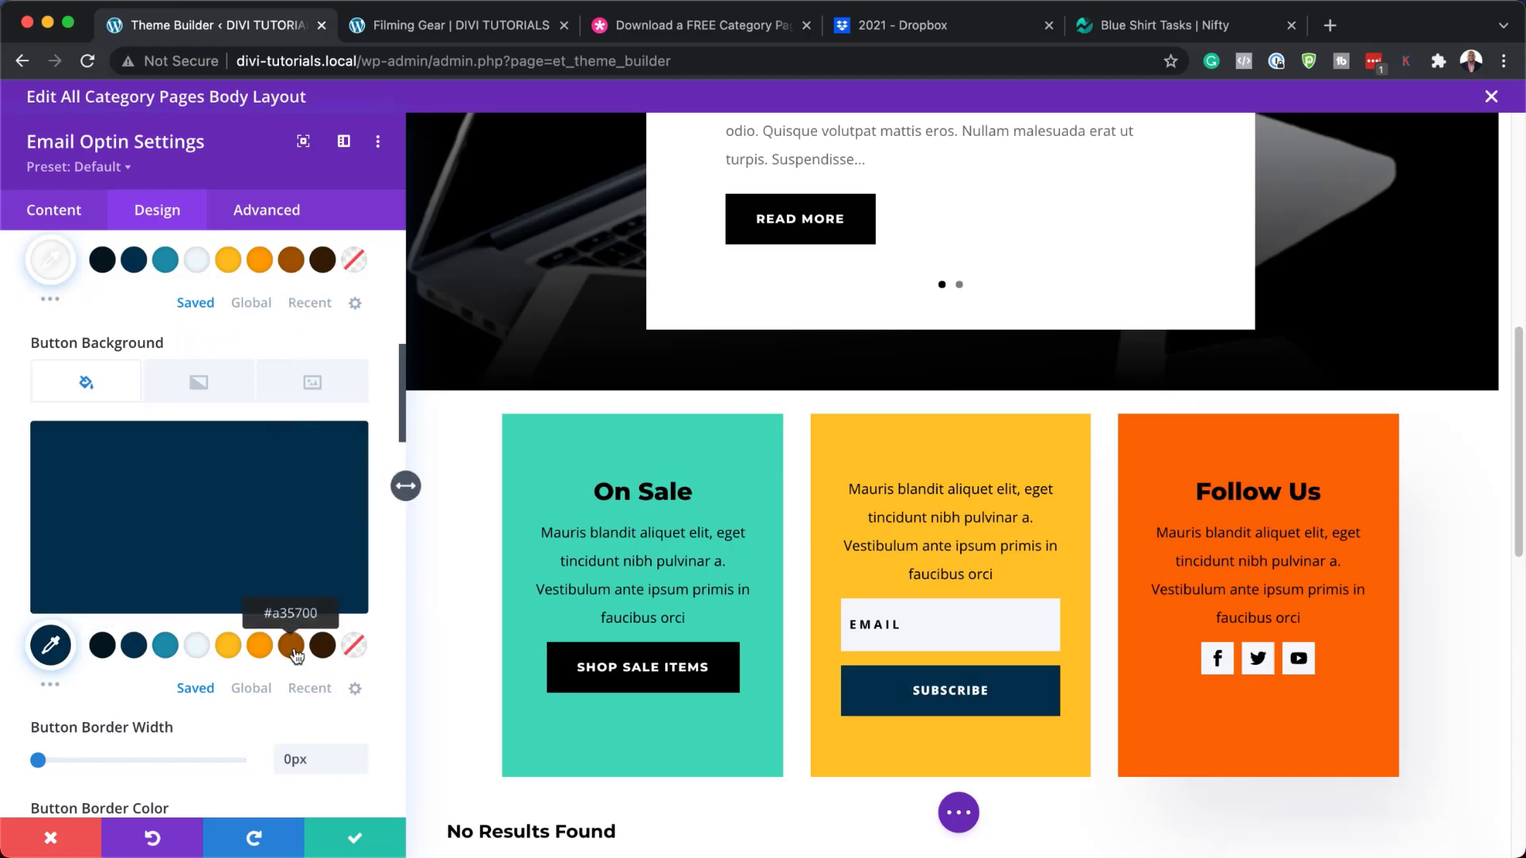
{"action": "left_click", "coordinate": [292, 648]}
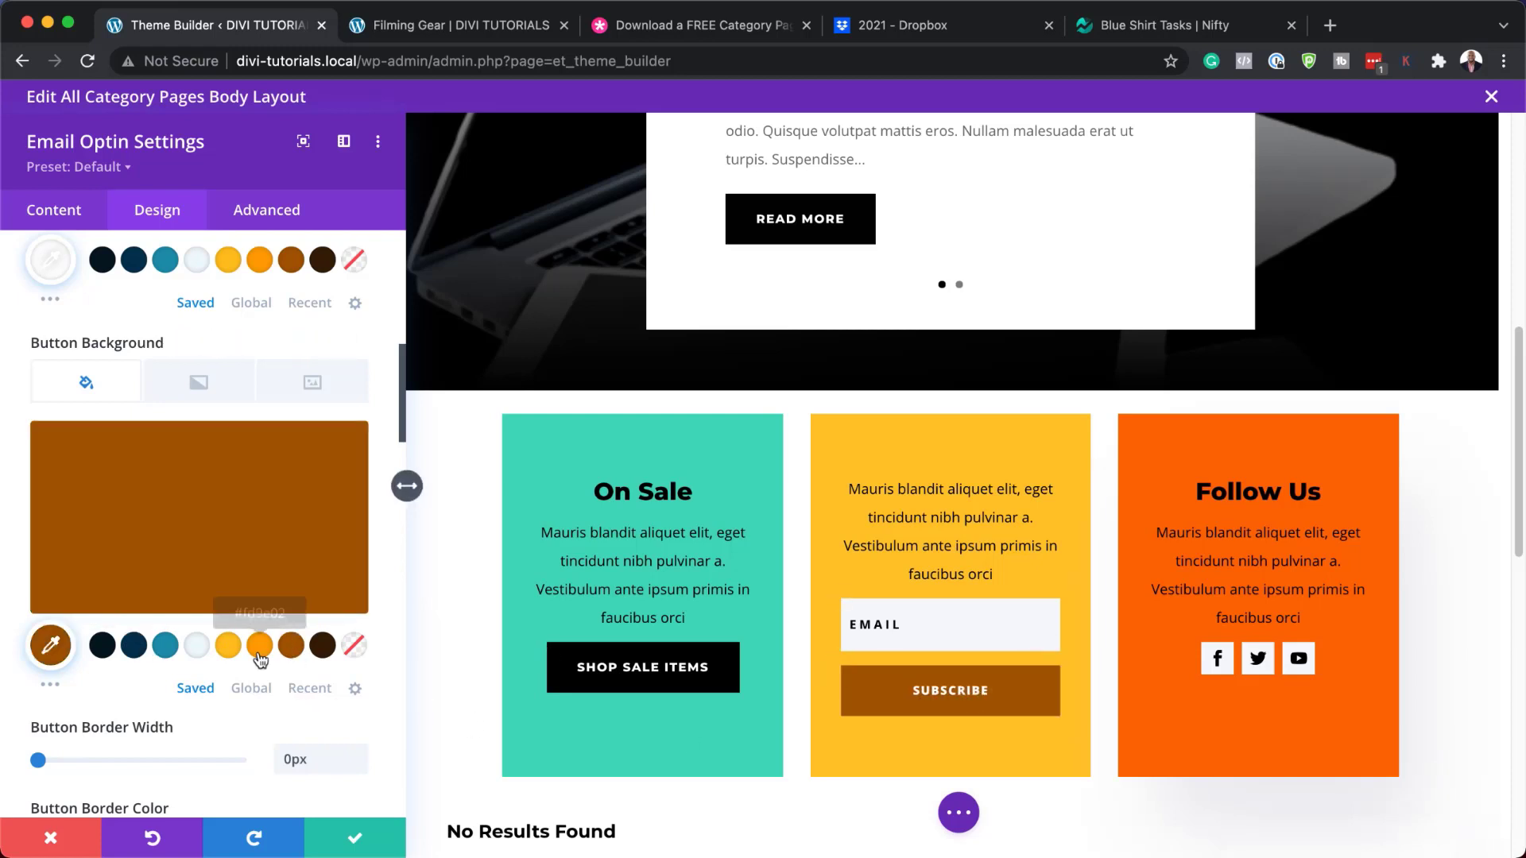
- Try Montserrat as the font of the Subscribe button, and discard the email opt-in module's changes
{"action": "scroll", "coordinate": [260, 658], "scroll_direction": "down", "scroll_amount": 8}
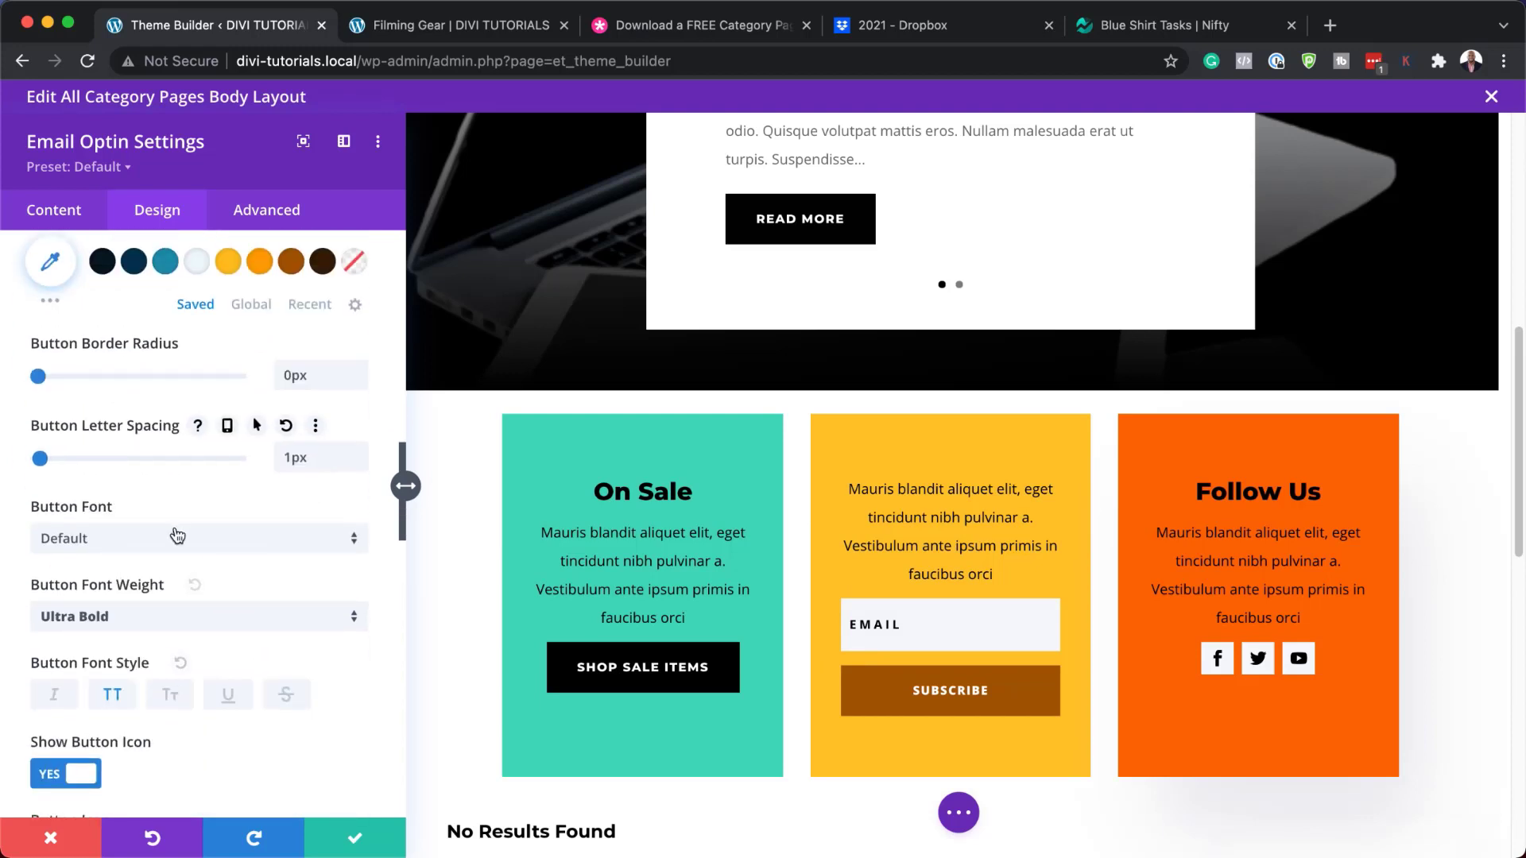
{"action": "left_click", "coordinate": [171, 537]}
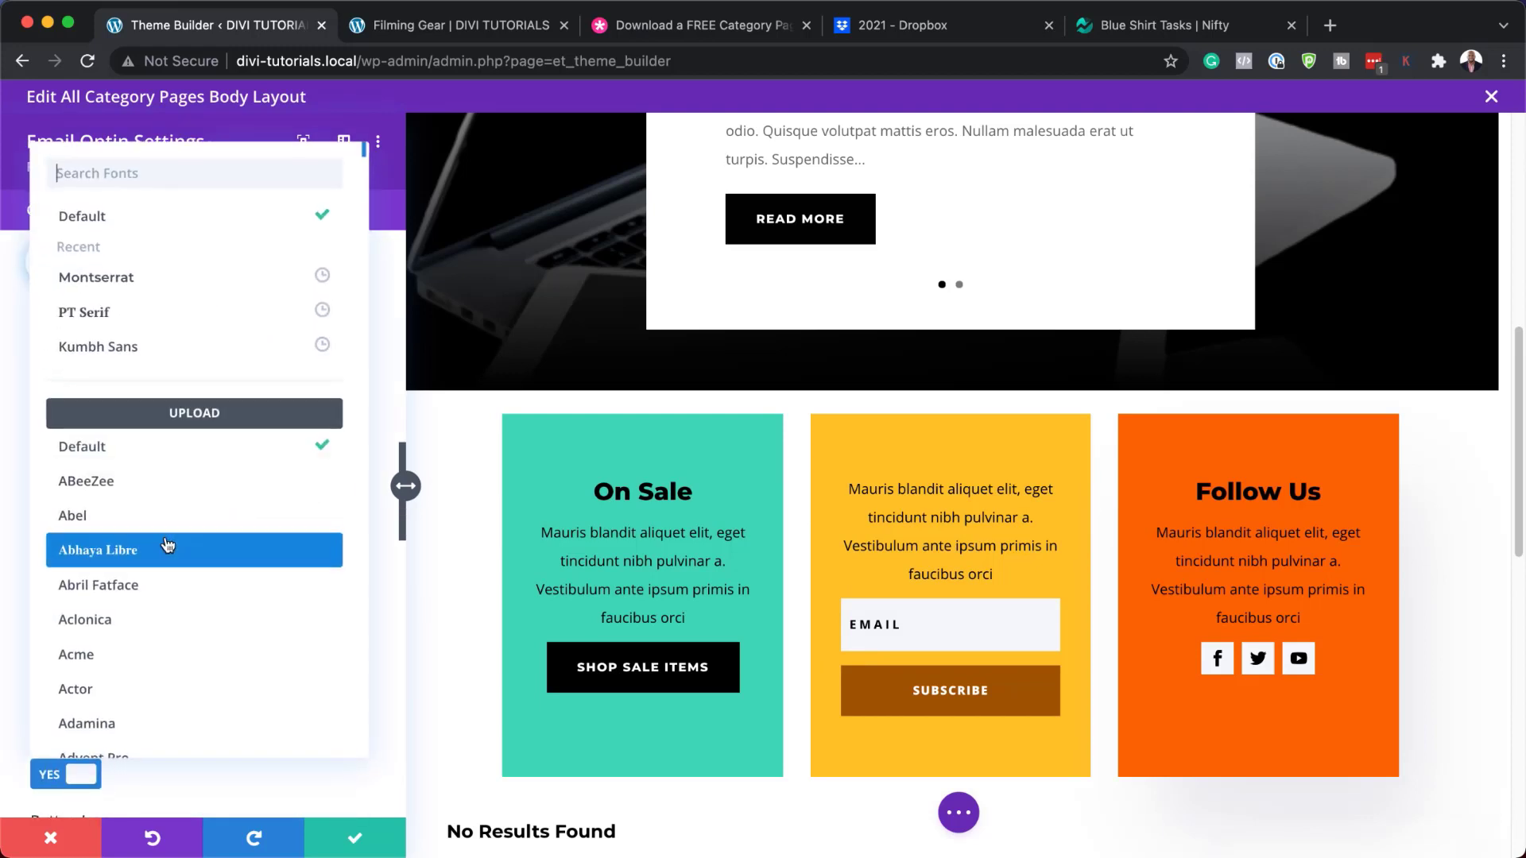
{"action": "left_click", "coordinate": [185, 280]}
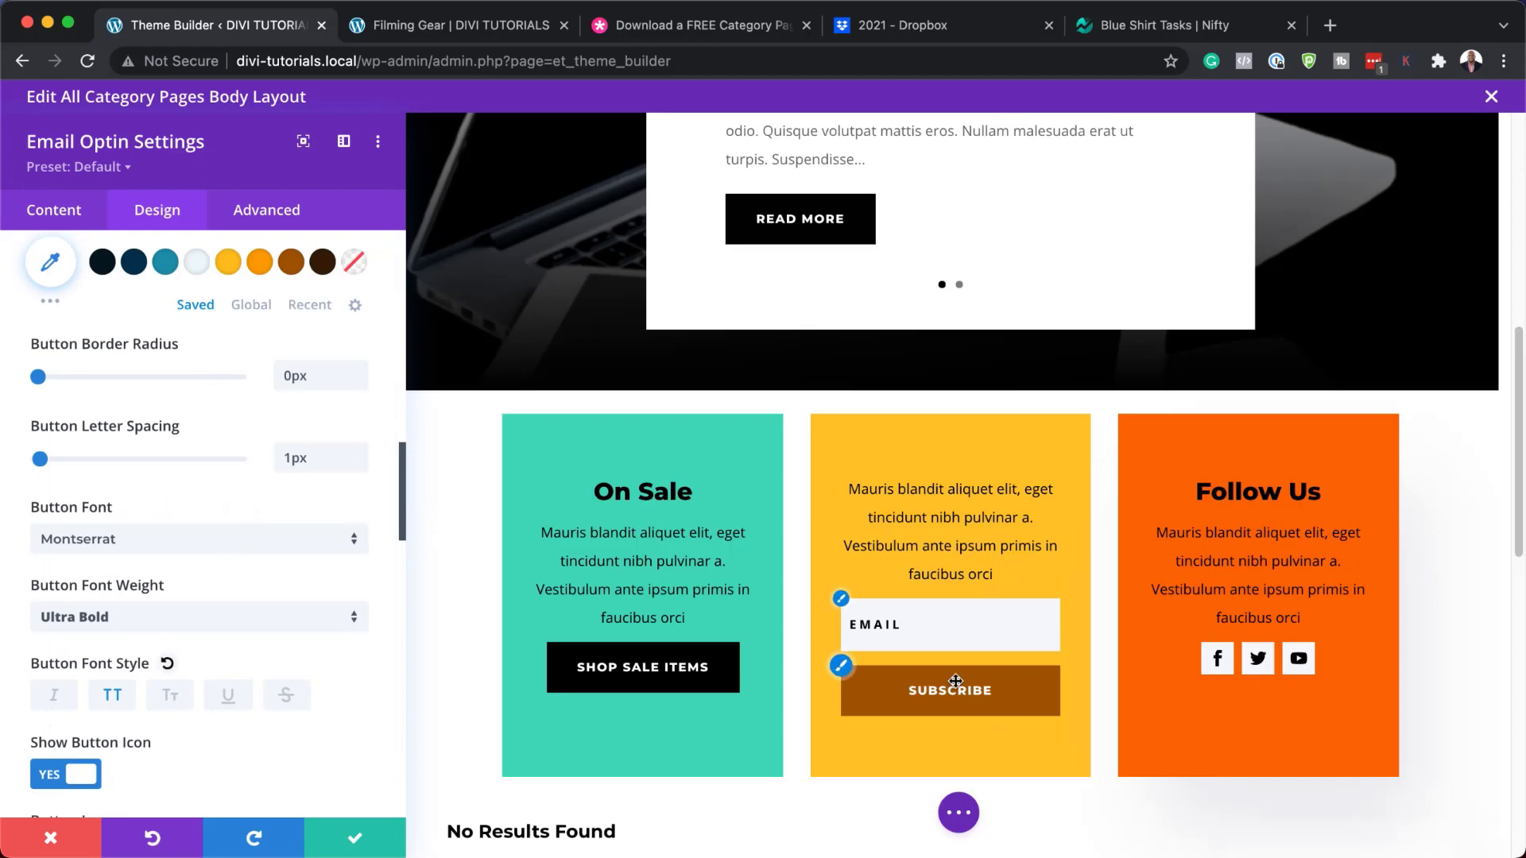
{"action": "left_click", "coordinate": [50, 838]}
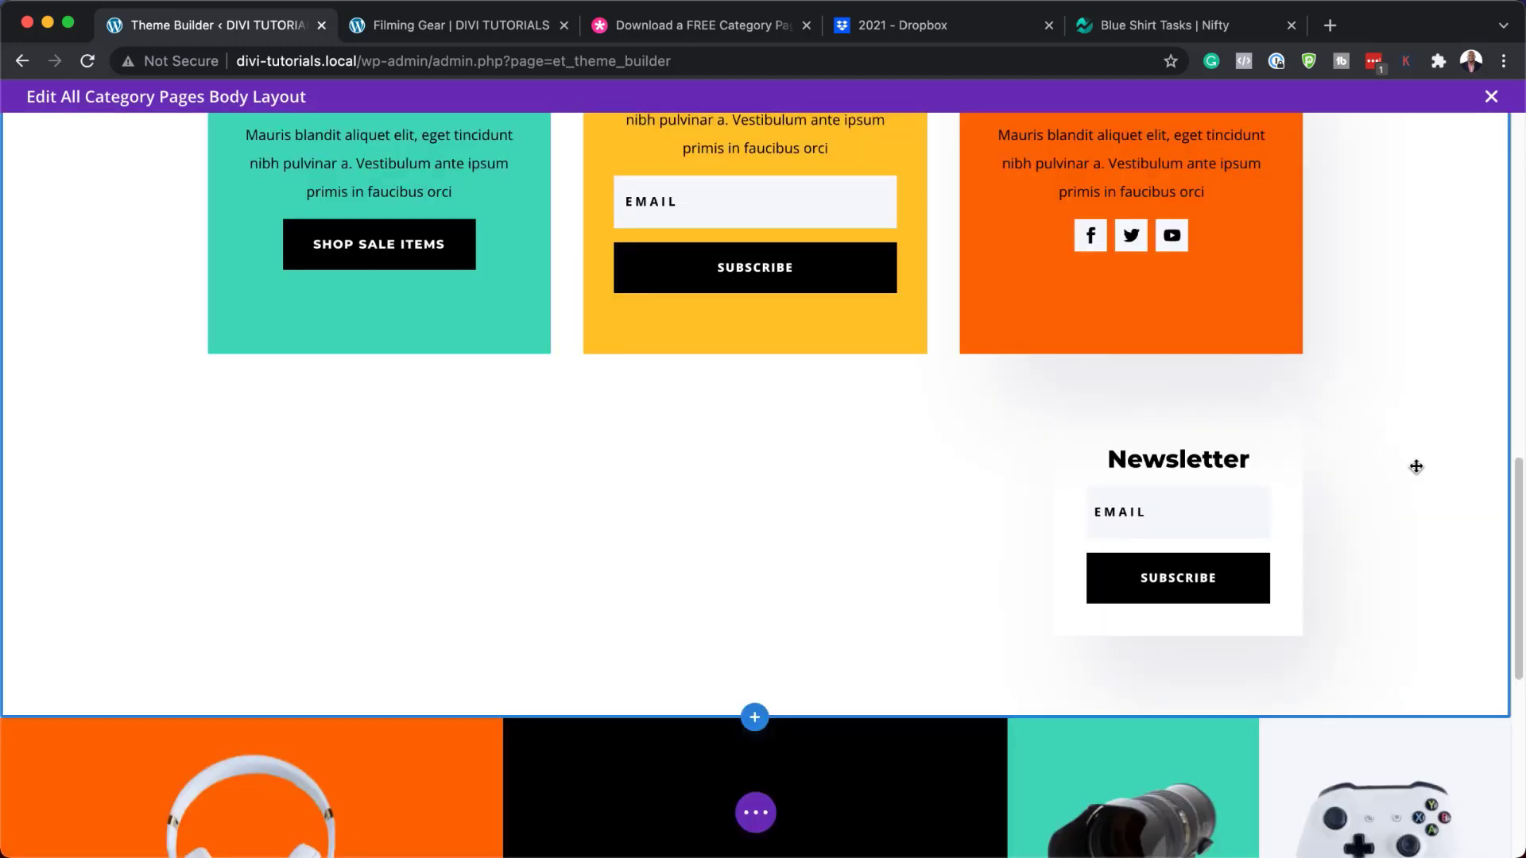